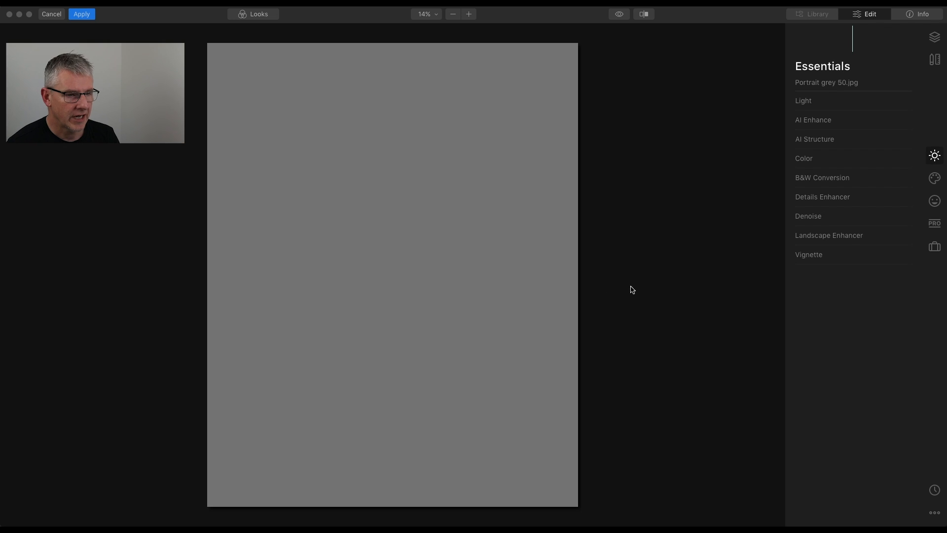
# Add the photo of the ruined building with its water reflection as a new image layer above the grey background.
pyautogui.click(935, 42)
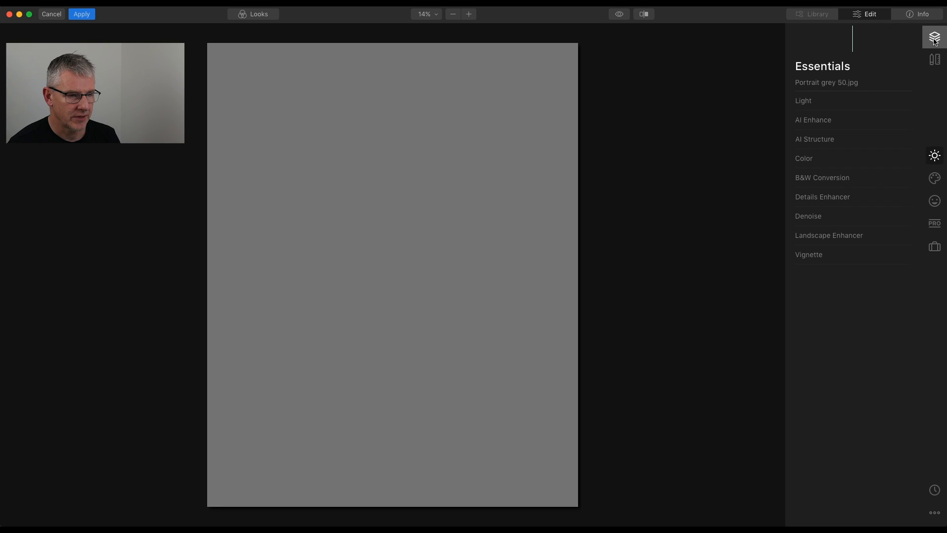
pyautogui.click(936, 42)
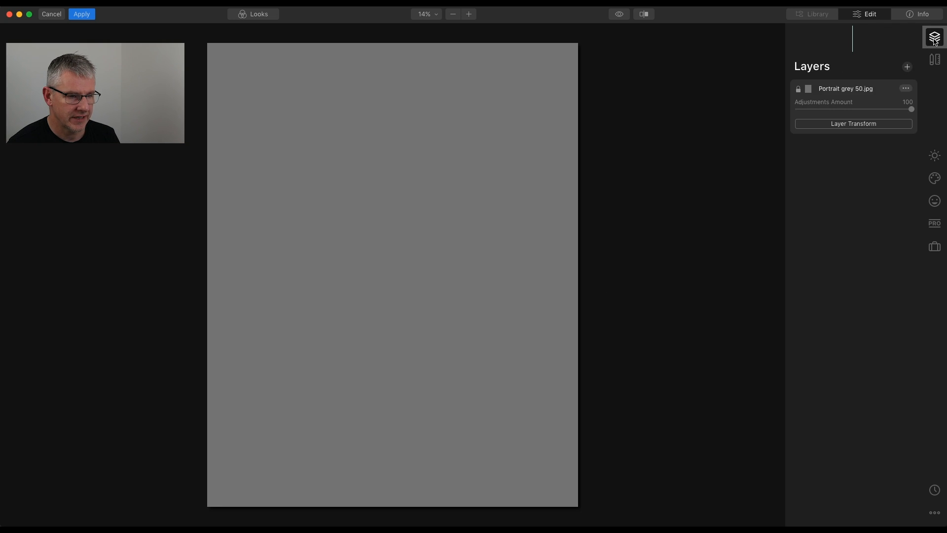
pyautogui.click(908, 68)
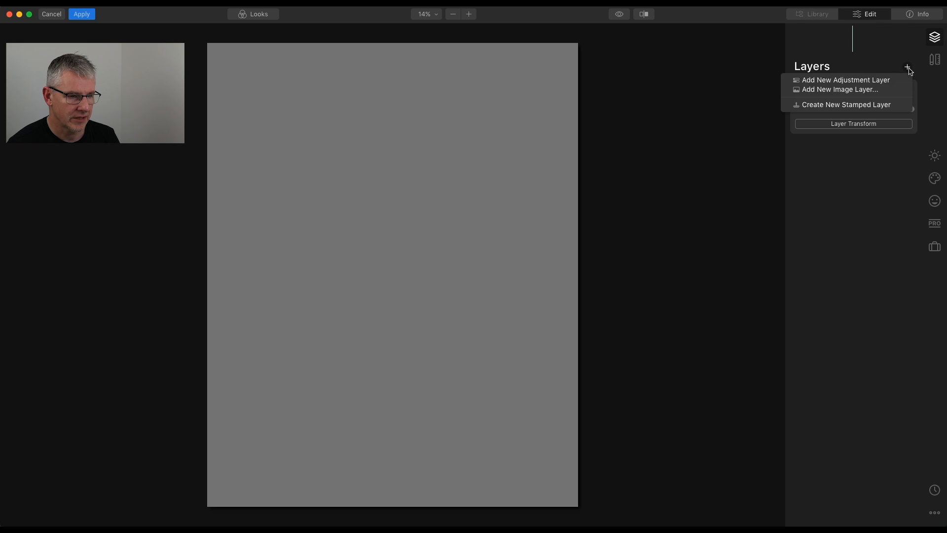
pyautogui.click(889, 91)
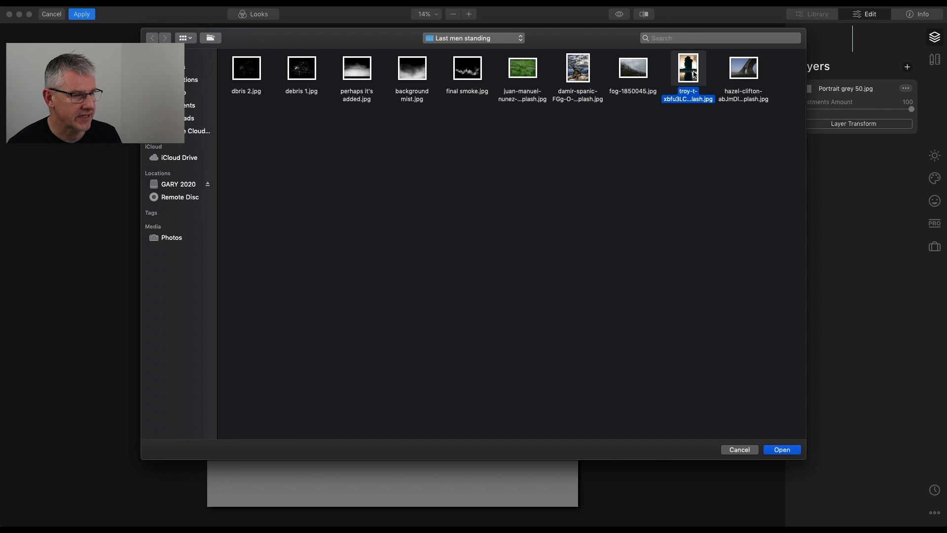
pyautogui.click(792, 450)
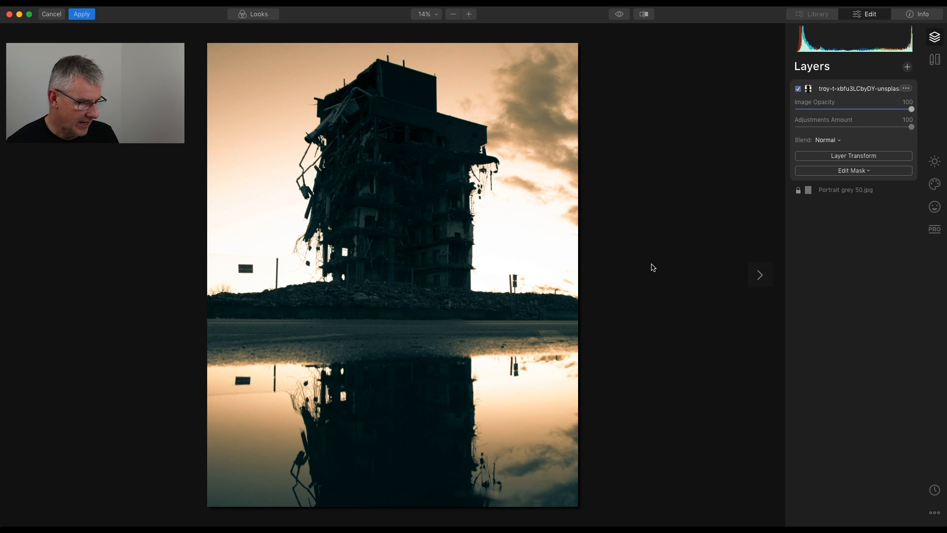
# Scale the ruined building layer down to about 3947 × 5229, keeping it in the canvas's upper-left corner.
pyautogui.click(853, 159)
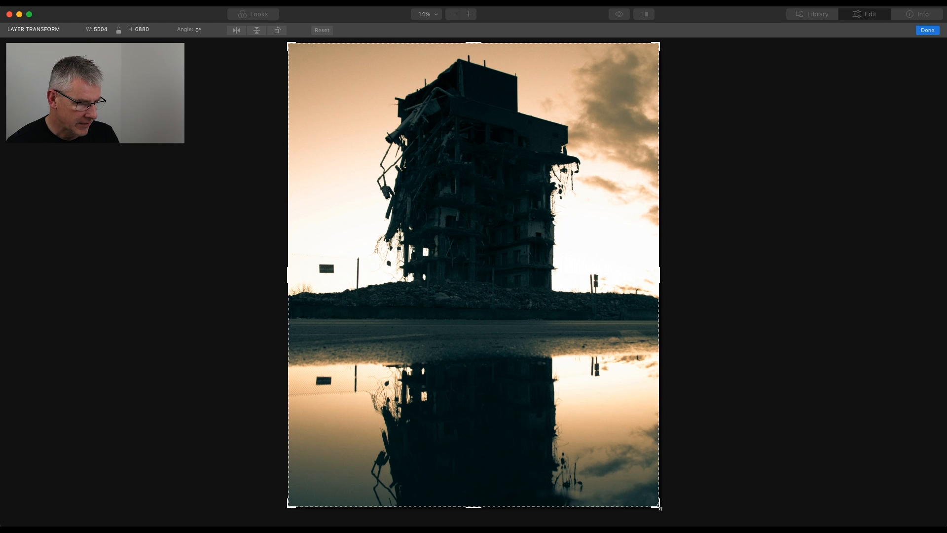
pyautogui.moveTo(660, 507); pyautogui.dragTo(527, 364)
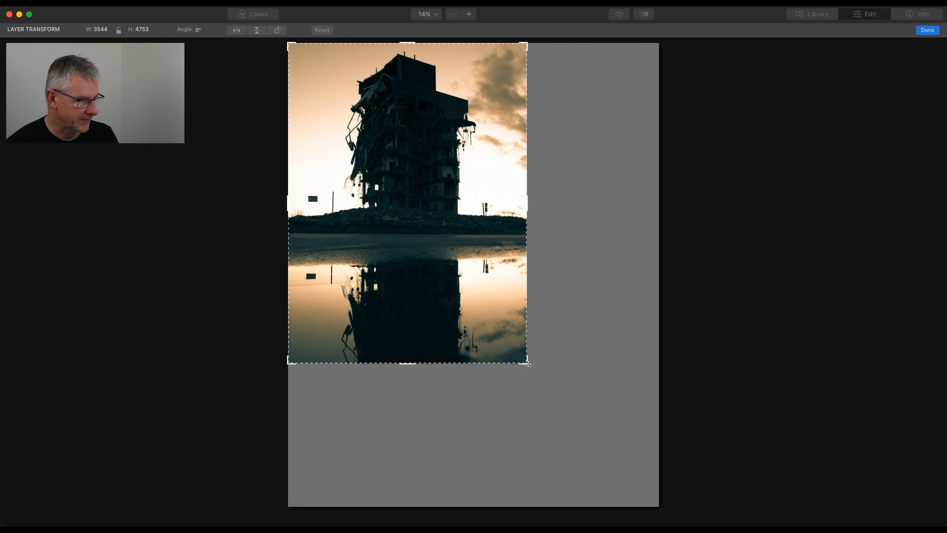
pyautogui.moveTo(446, 239); pyautogui.dragTo(446, 241)
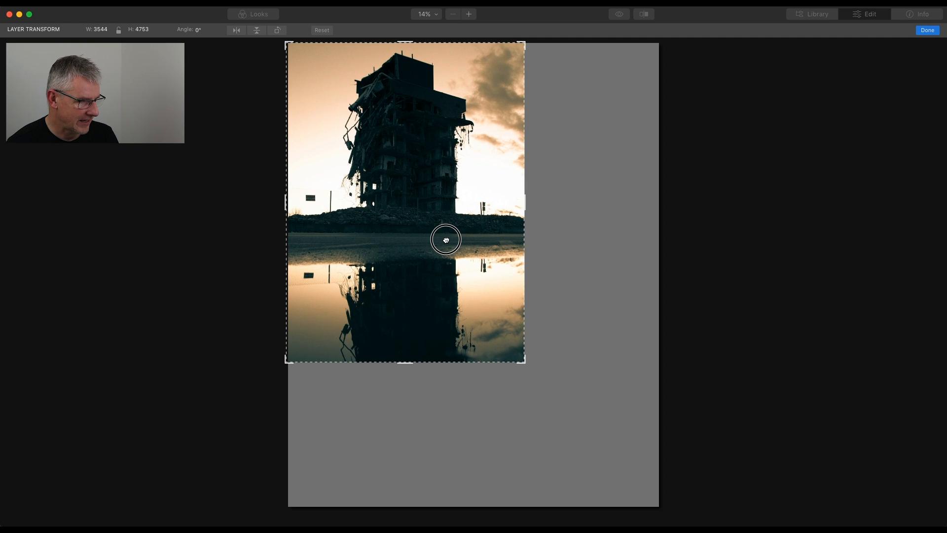
pyautogui.moveTo(524, 362); pyautogui.dragTo(552, 394)
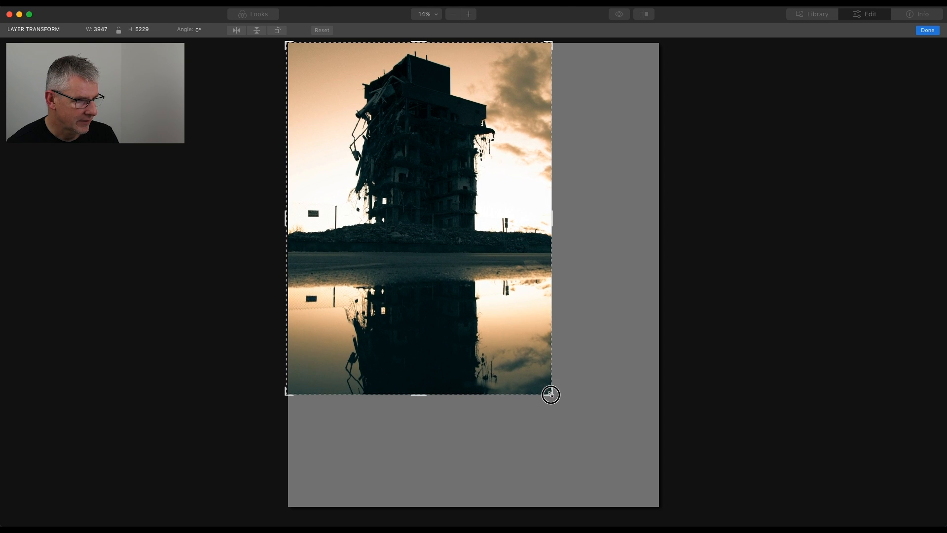
pyautogui.click(927, 30)
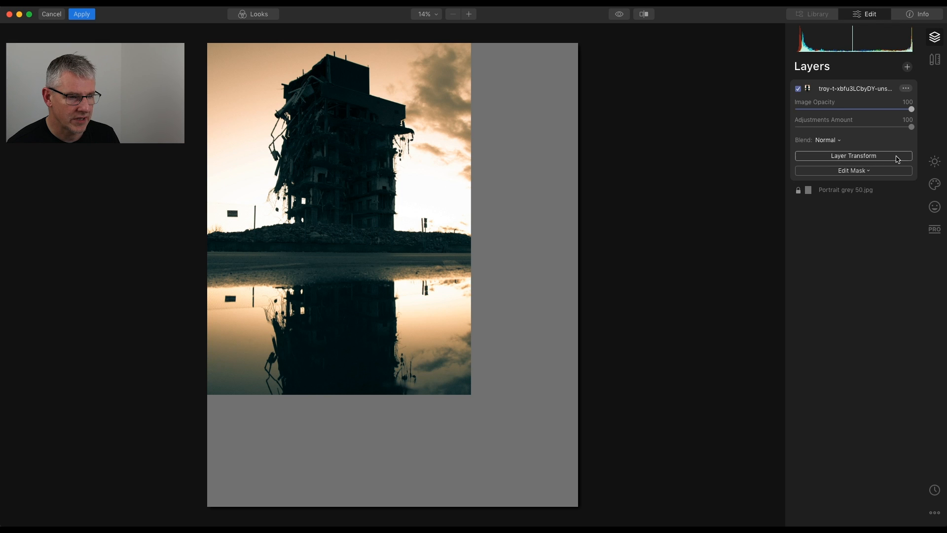
# Add fog-1850045.jpg as a new image layer above the ruined building.
pyautogui.click(907, 67)
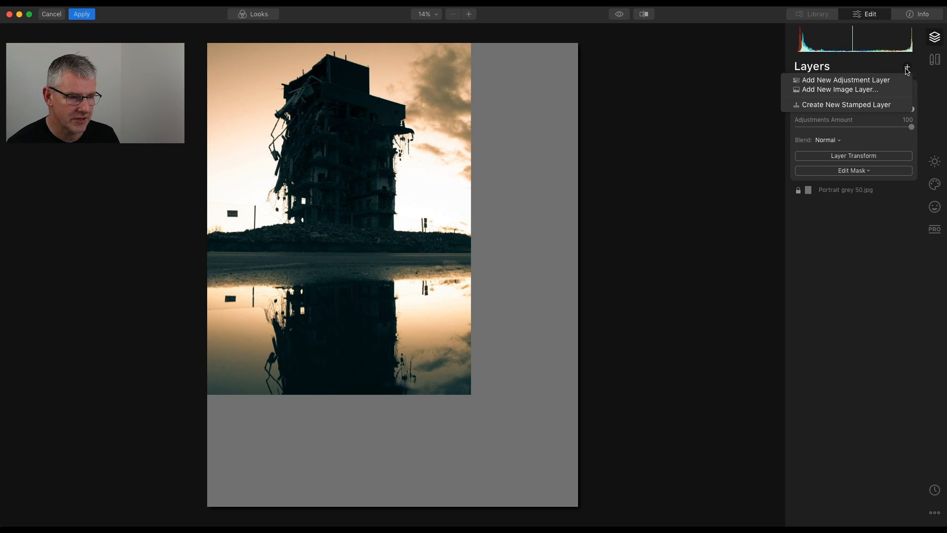
pyautogui.click(888, 89)
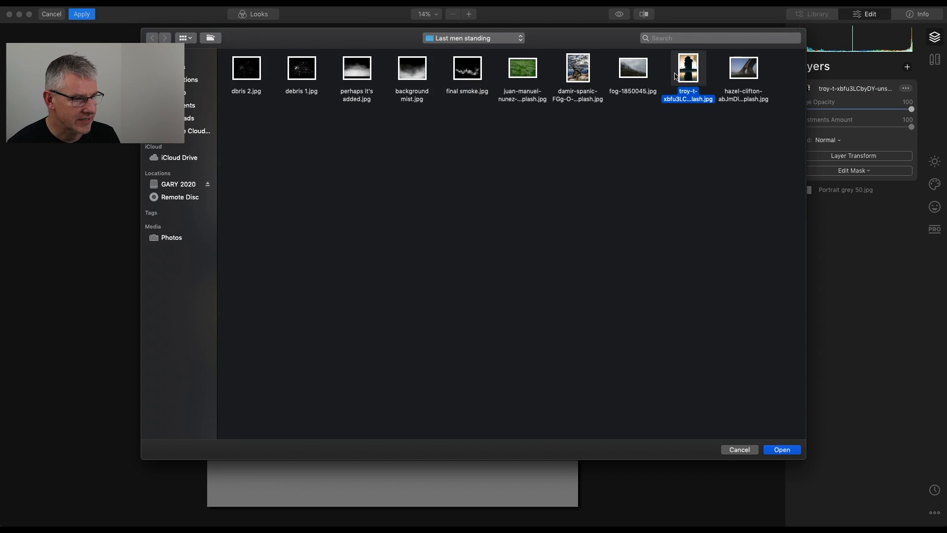
pyautogui.click(636, 73)
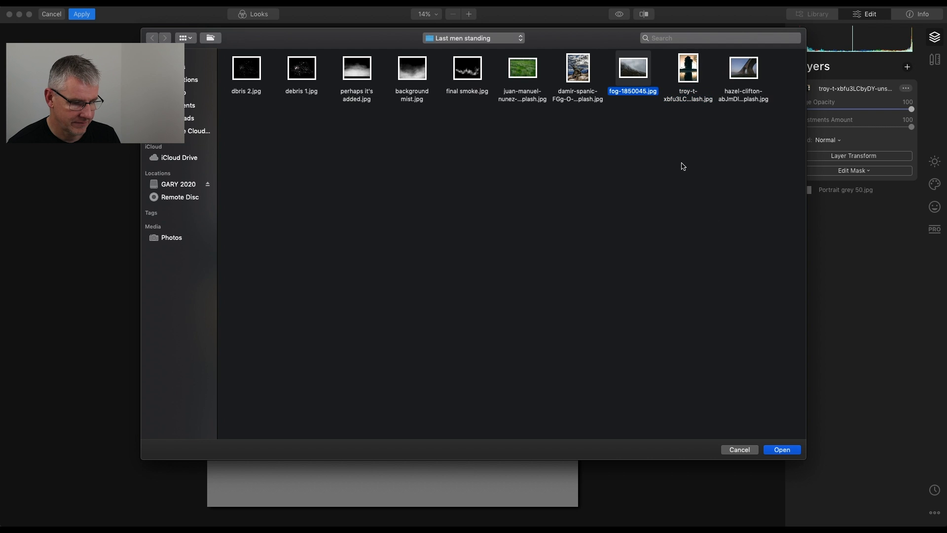
pyautogui.click(787, 450)
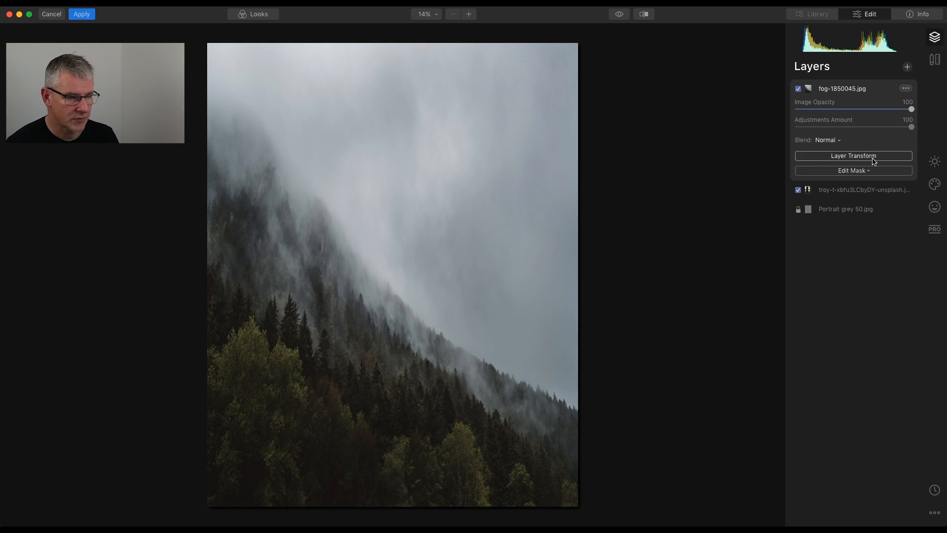
# Reshape the fog layer to about 5697 × 3729 and position it across the canvas over the building's lower part.
pyautogui.click(870, 157)
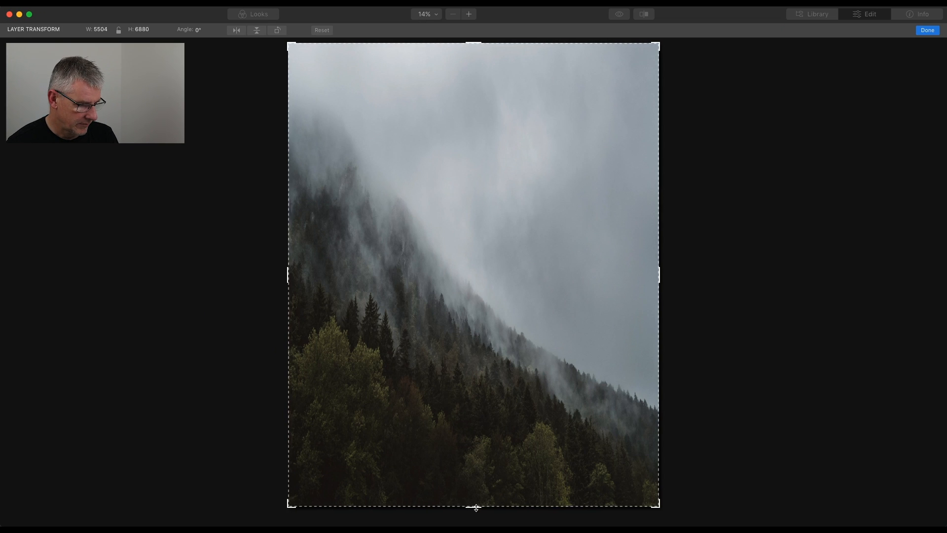
pyautogui.moveTo(473, 507); pyautogui.dragTo(469, 324)
pyautogui.moveTo(484, 269); pyautogui.dragTo(479, 321)
pyautogui.moveTo(654, 235); pyautogui.dragTo(663, 234)
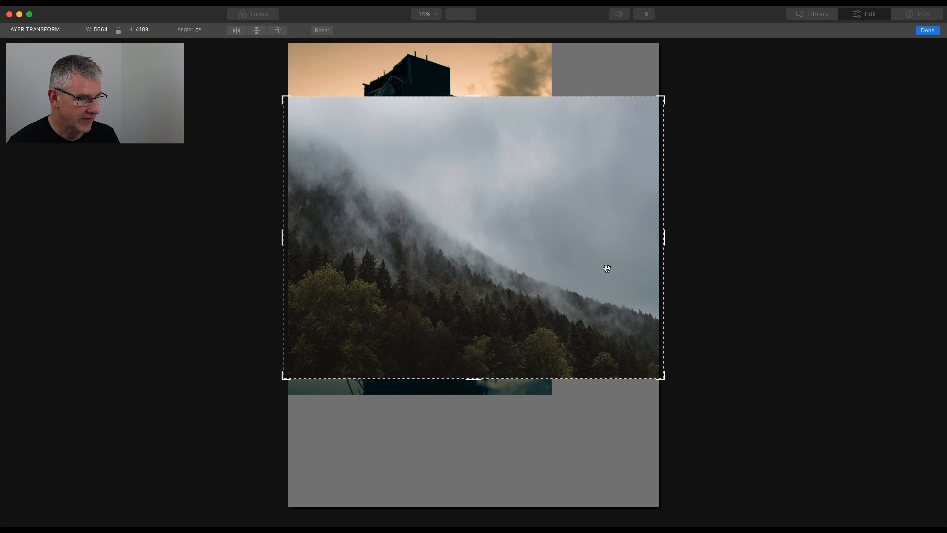
pyautogui.moveTo(475, 288); pyautogui.dragTo(476, 262)
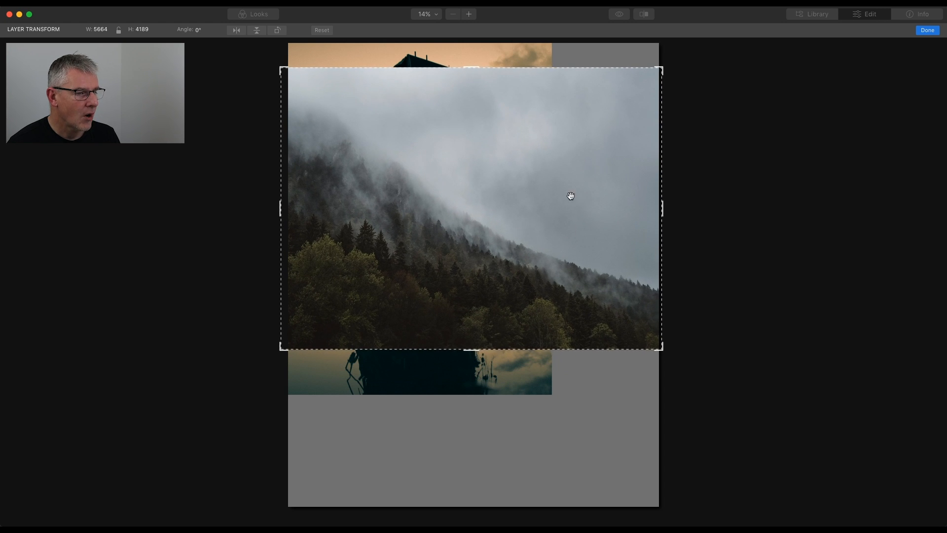
pyautogui.moveTo(662, 68); pyautogui.dragTo(664, 100)
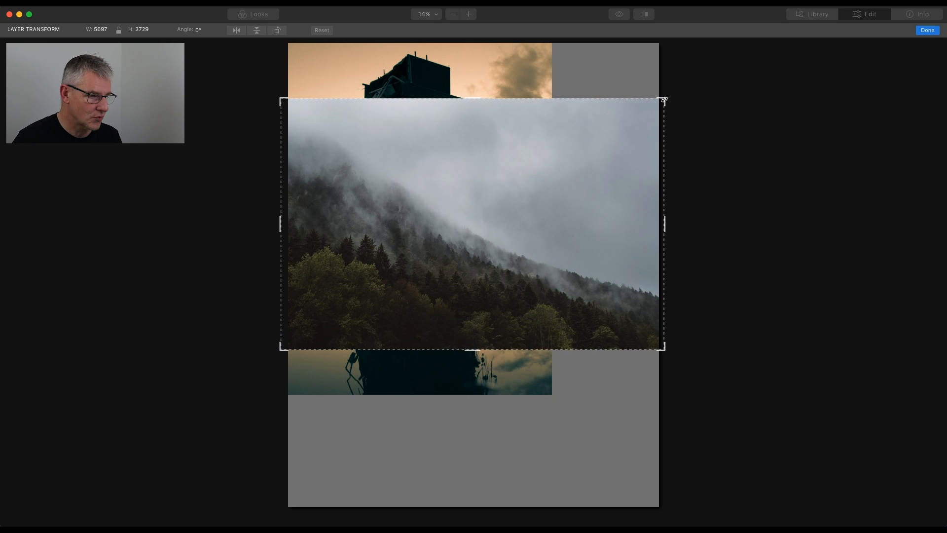
pyautogui.click(927, 30)
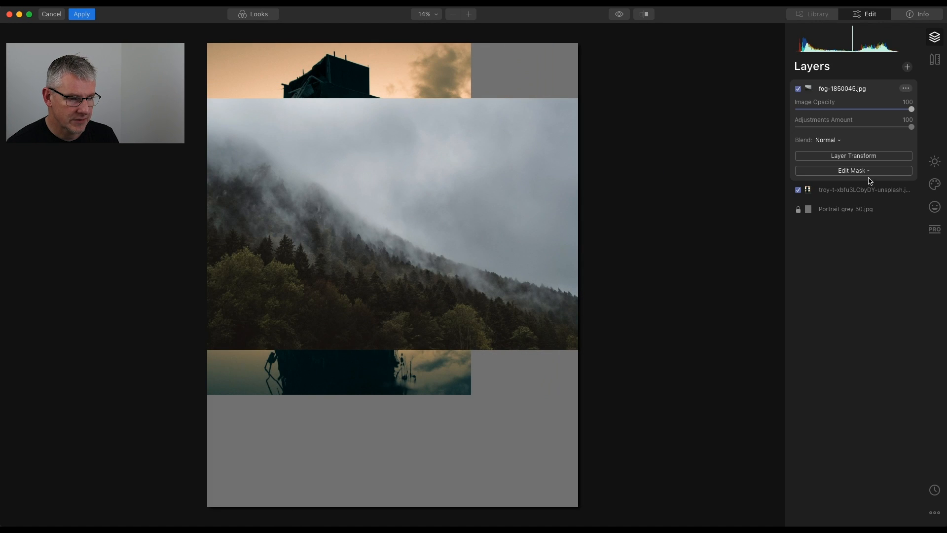
# Mask the fog layer with an erasing brush of size 184, removing its sky over the building and right side.
pyautogui.click(862, 172)
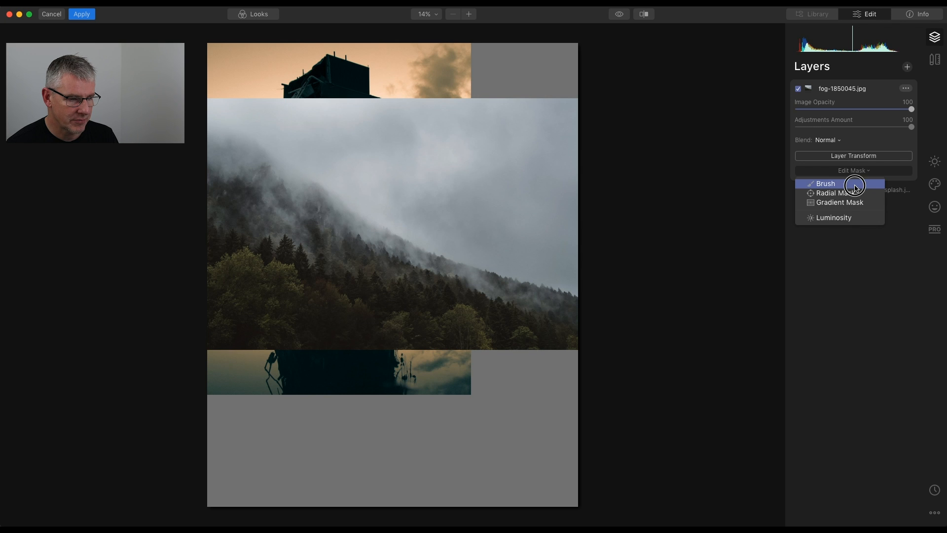
pyautogui.click(855, 185)
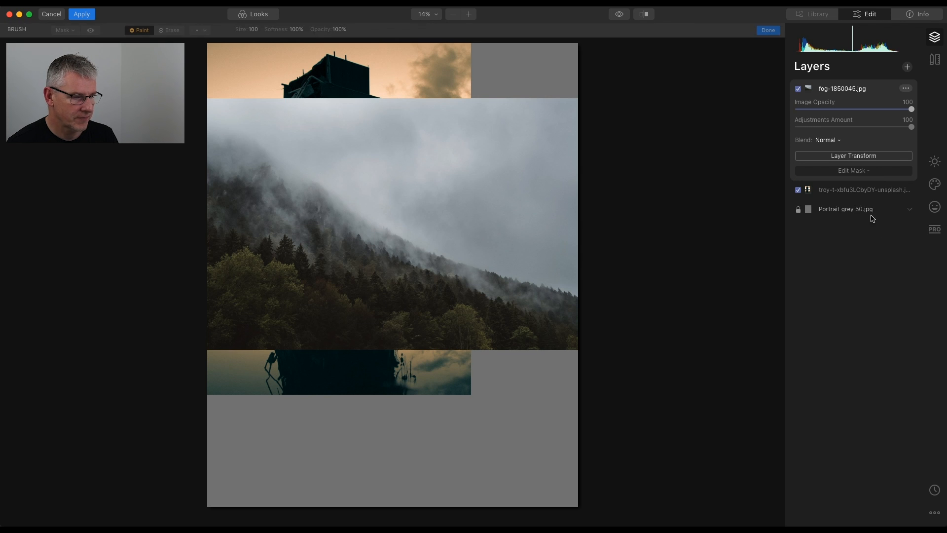
pyautogui.click(176, 32)
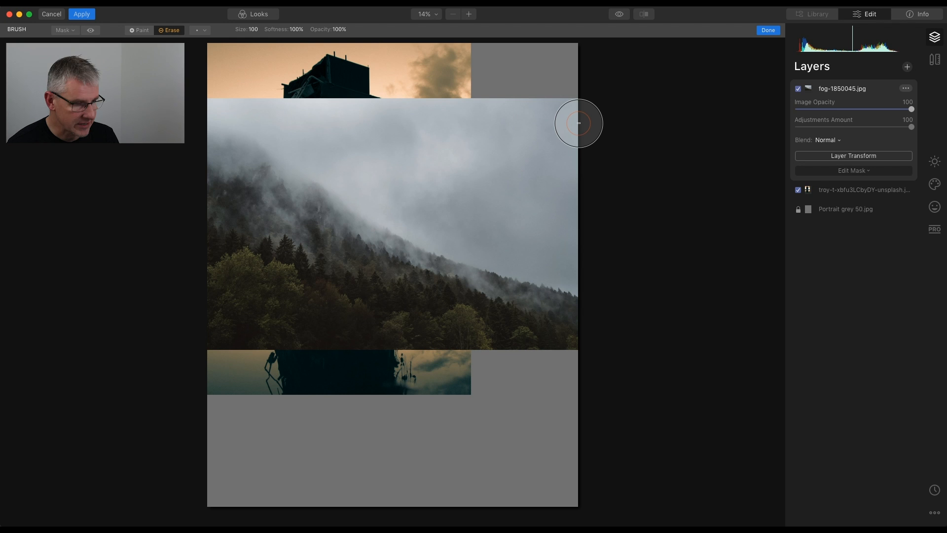
pyautogui.press(']')
pyautogui.press(']')
pyautogui.press(']')
pyautogui.press(']')
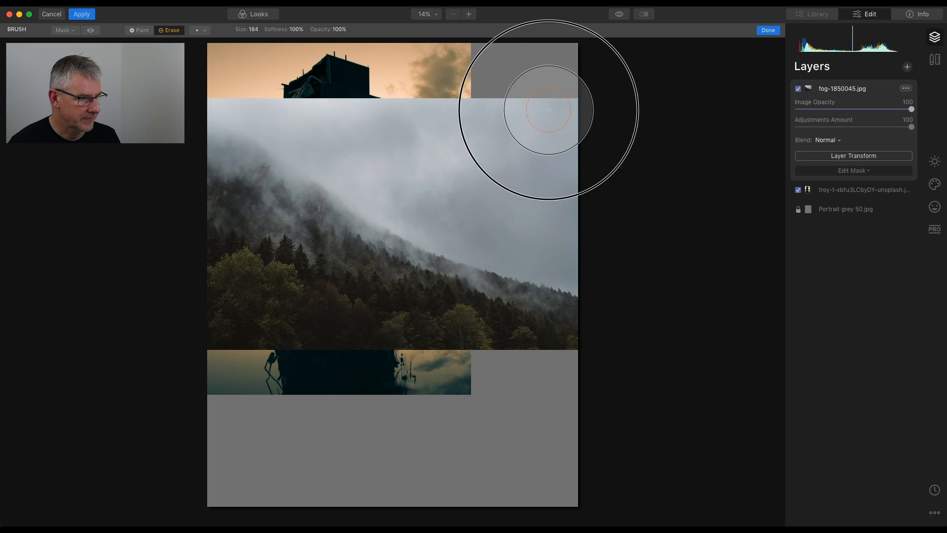
pyautogui.moveTo(520, 120)
pyautogui.mouseDown()
pyautogui.moveTo(562, 120)
pyautogui.moveTo(482, 106)
pyautogui.moveTo(251, 100)
pyautogui.moveTo(295, 110)
pyautogui.moveTo(362, 155)
pyautogui.moveTo(483, 206)
pyautogui.moveTo(517, 218)
pyautogui.moveTo(592, 216)
pyautogui.mouseUp()
pyautogui.moveTo(239, 155)
pyautogui.mouseDown()
pyautogui.moveTo(216, 139)
pyautogui.moveTo(345, 163)
pyautogui.moveTo(382, 191)
pyautogui.moveTo(445, 211)
pyautogui.mouseUp()
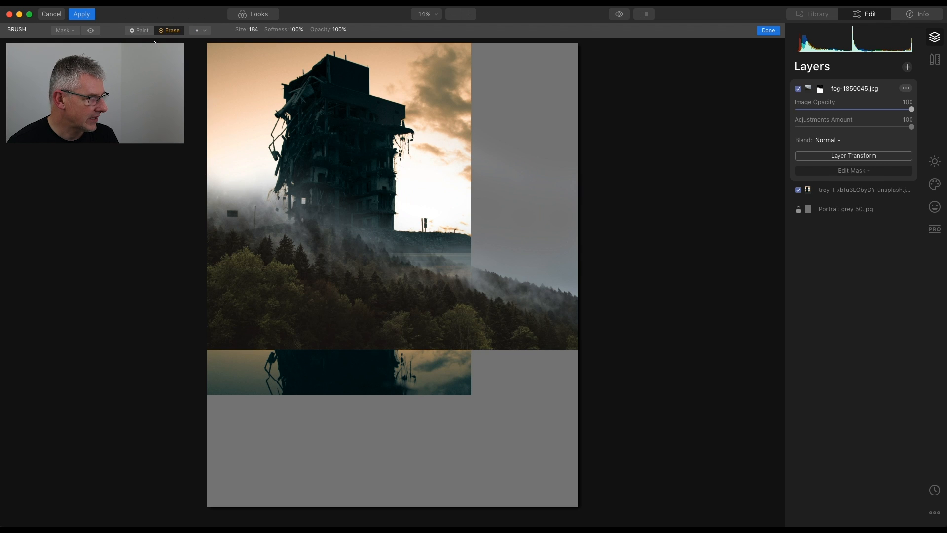
# Paint mist and forest back into the fog layer's mask around the building's base, using brush sizes 184 and 136, and finish masking.
pyautogui.click(140, 30)
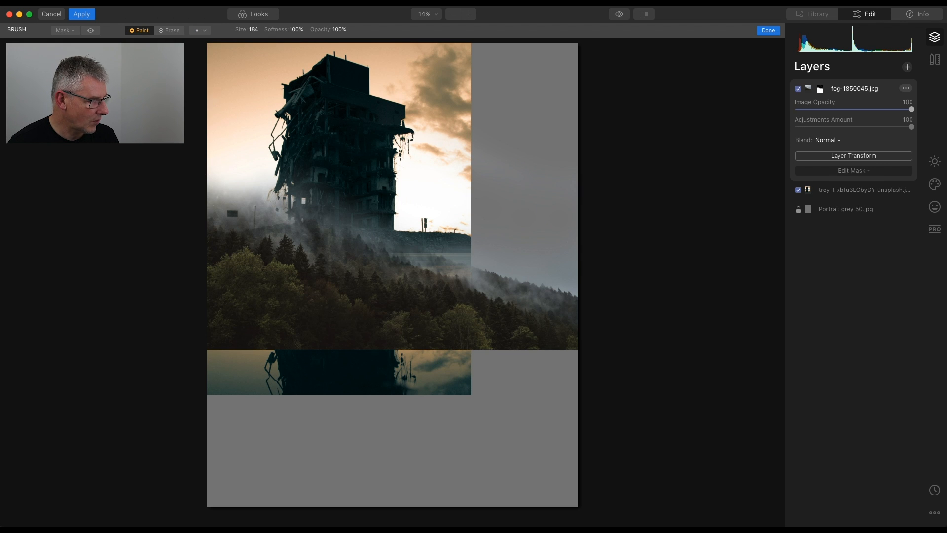
pyautogui.click(232, 249)
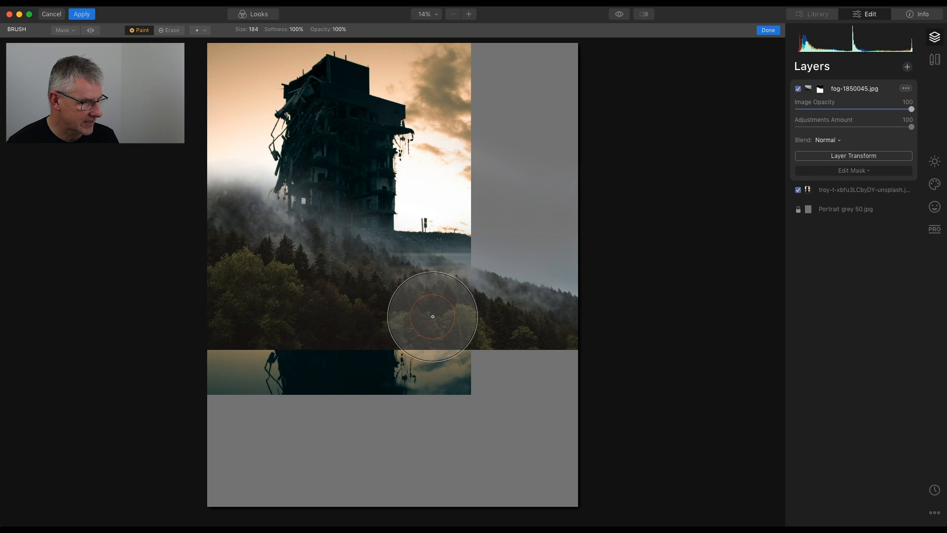
pyautogui.moveTo(423, 289)
pyautogui.mouseDown()
pyautogui.moveTo(446, 297)
pyautogui.moveTo(455, 289)
pyautogui.mouseUp()
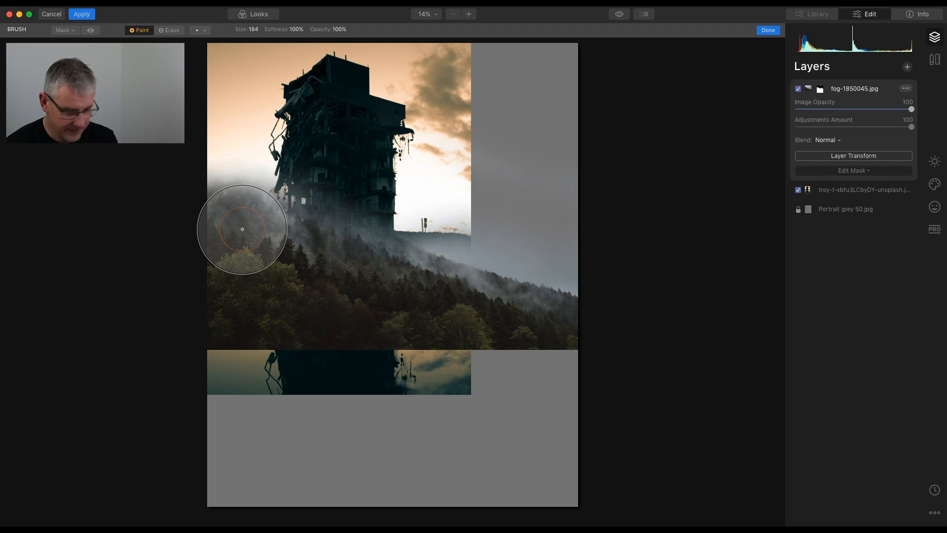
pyautogui.press('[')
pyautogui.press('[')
pyautogui.press('[')
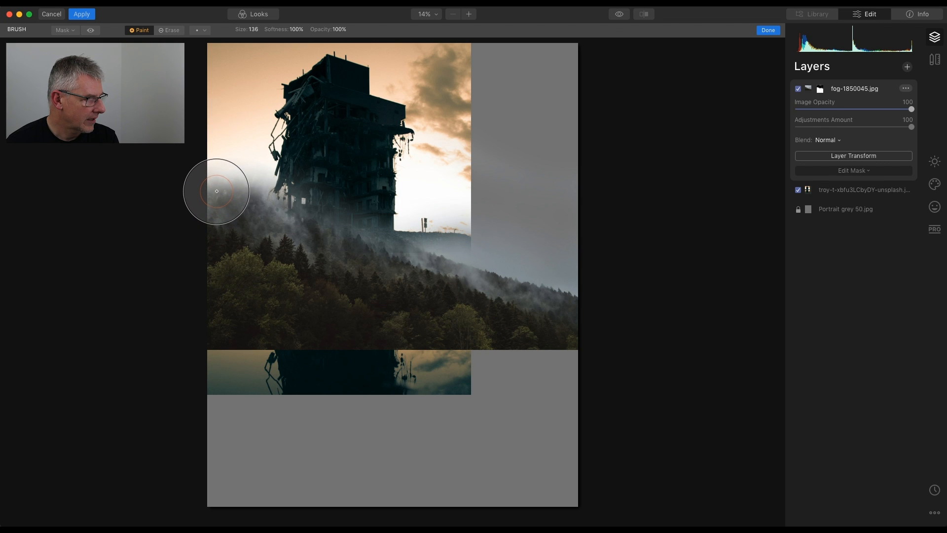
pyautogui.click(217, 189)
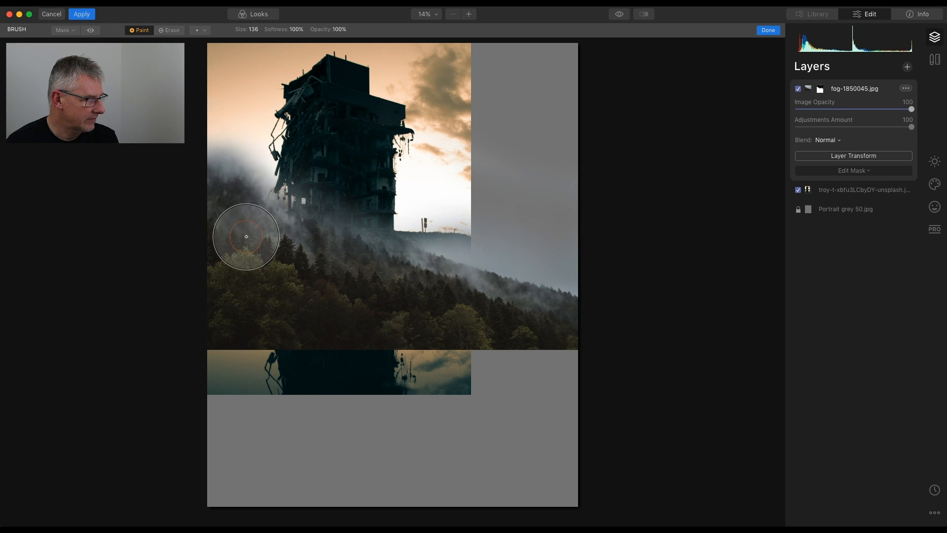
pyautogui.click(171, 30)
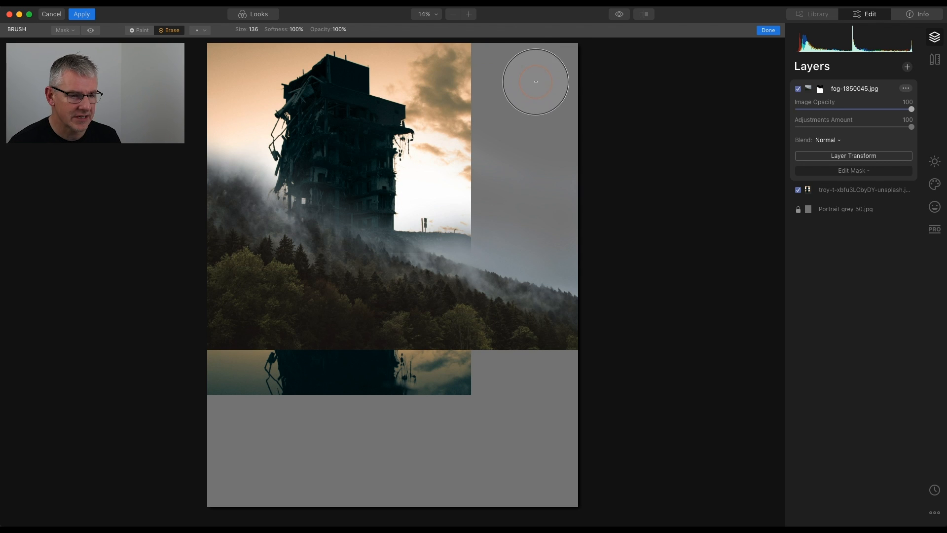
pyautogui.click(865, 171)
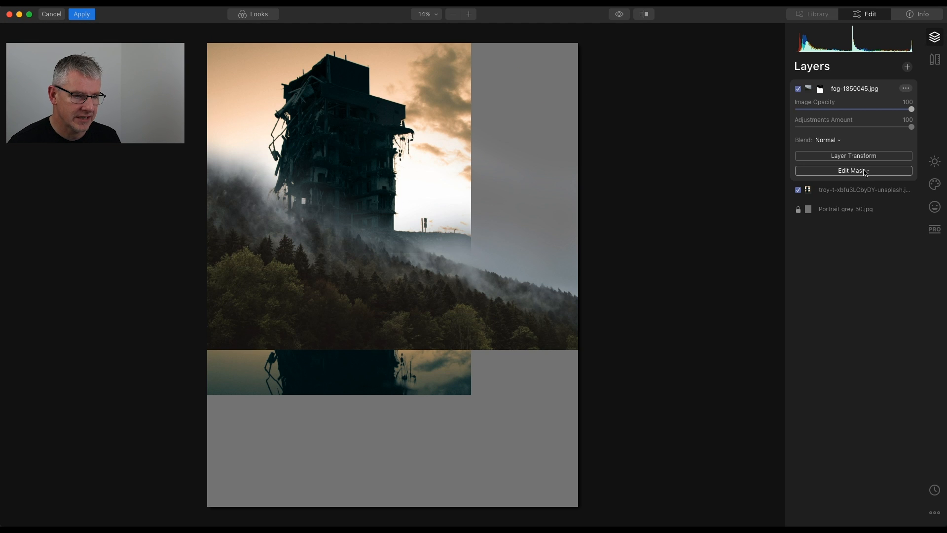
# Add the photo of the stone viaduct in mist as a new image layer above the fog layer.
pyautogui.click(908, 69)
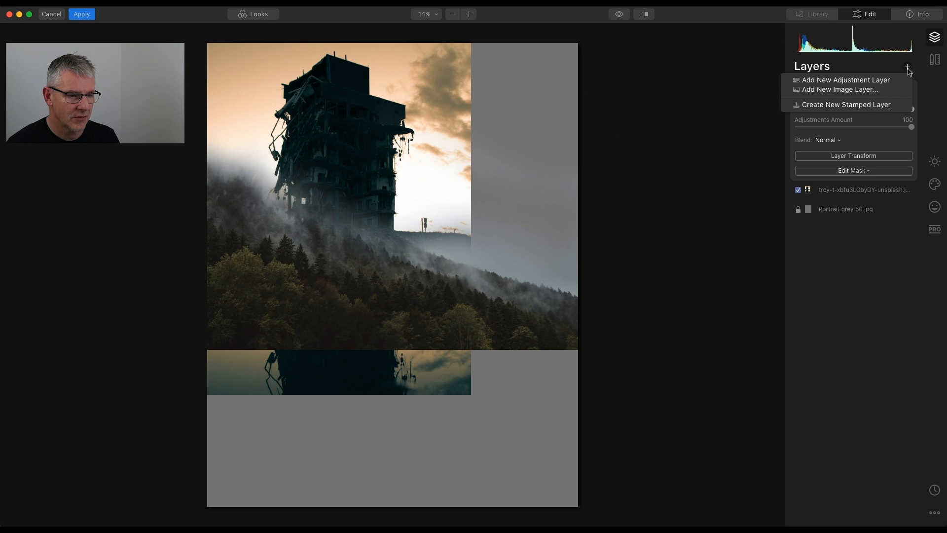
pyautogui.click(874, 91)
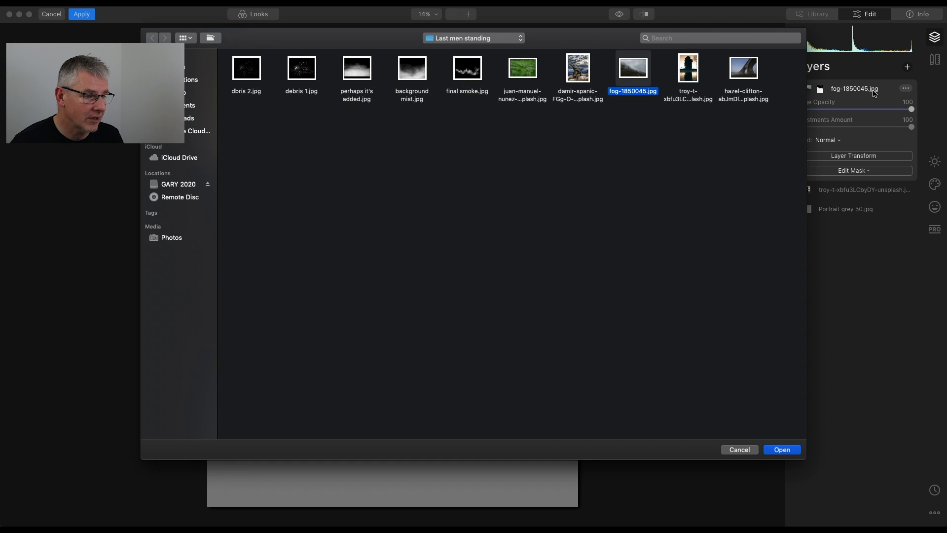
pyautogui.click(744, 72)
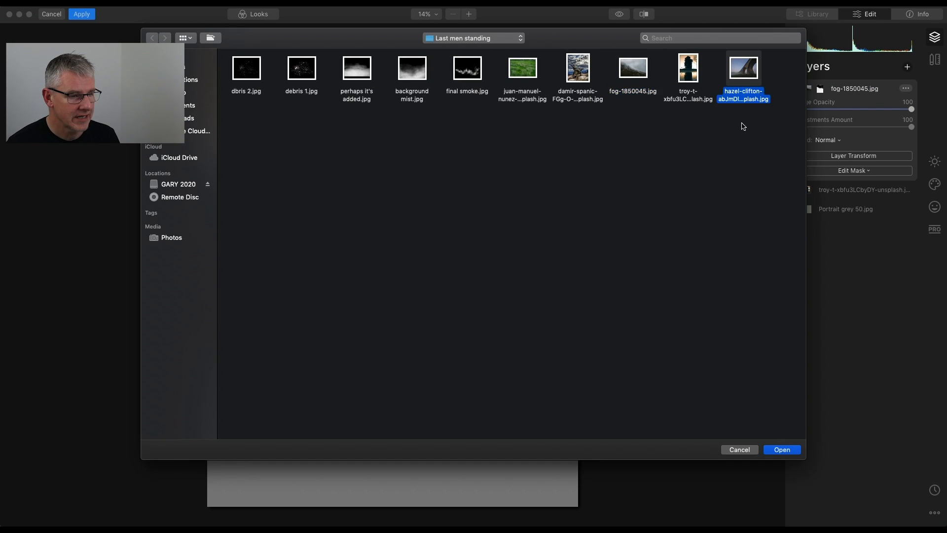
pyautogui.click(786, 450)
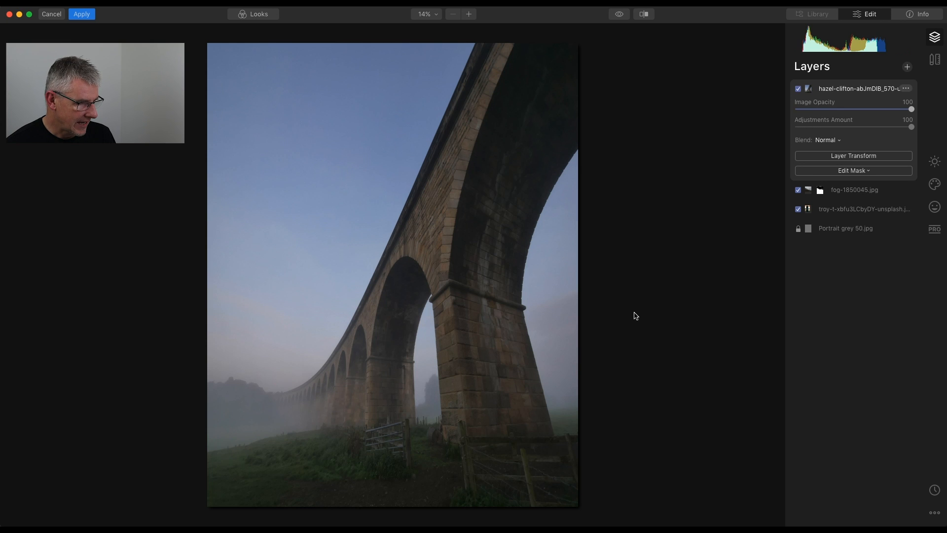
# Squash the viaduct layer upward to 5504 × 4782 and lower its image opacity to 77 so the layers beneath show through.
pyautogui.click(863, 155)
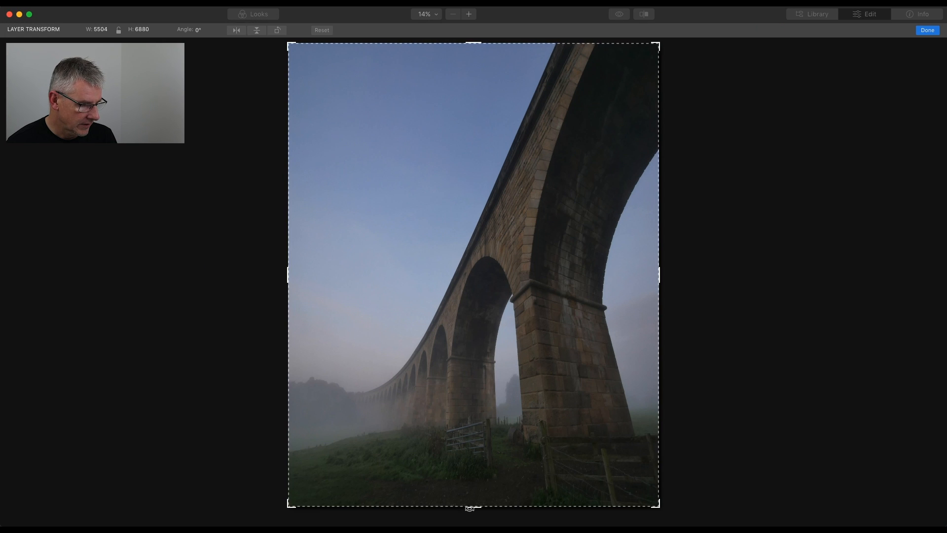
pyautogui.moveTo(474, 506); pyautogui.dragTo(474, 365)
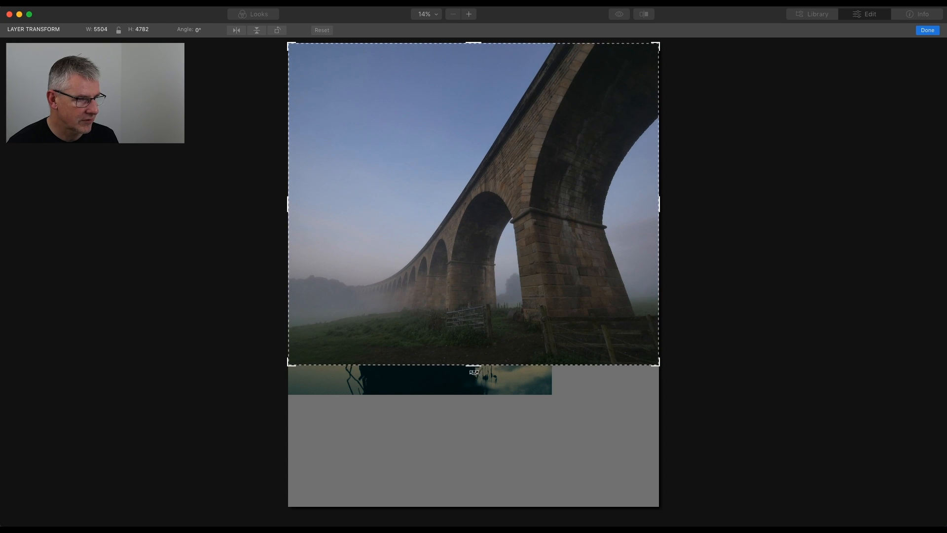
pyautogui.click(934, 31)
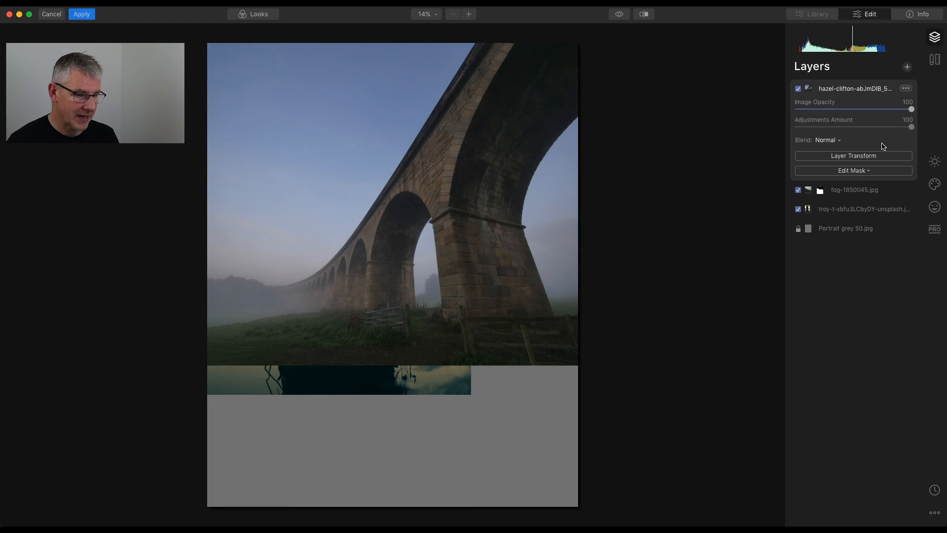
pyautogui.moveTo(912, 112); pyautogui.dragTo(885, 115)
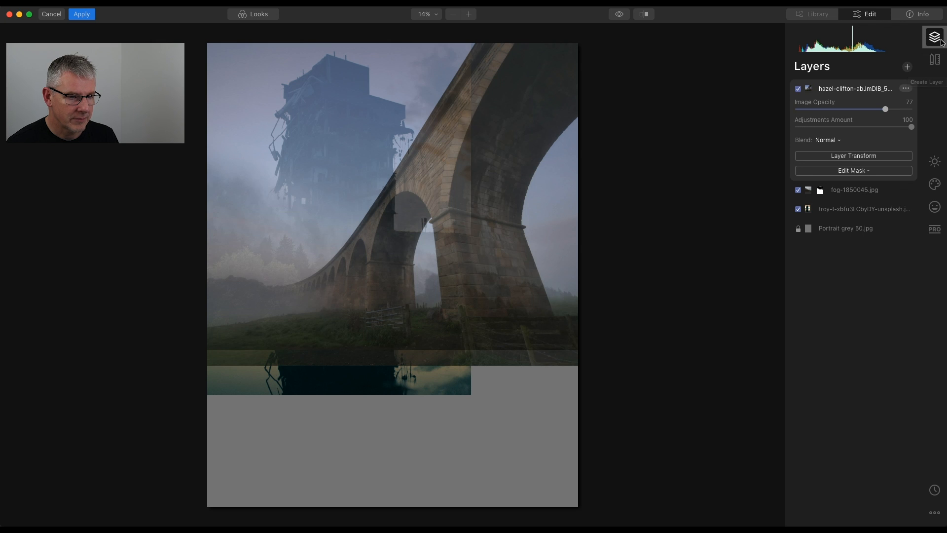
# Isolate the ruined building layer, stretch it to 4692 × 5229, shift it slightly left, and show all layers again.
pyautogui.keyDown('alt'); pyautogui.click(835, 212); pyautogui.keyUp('alt')
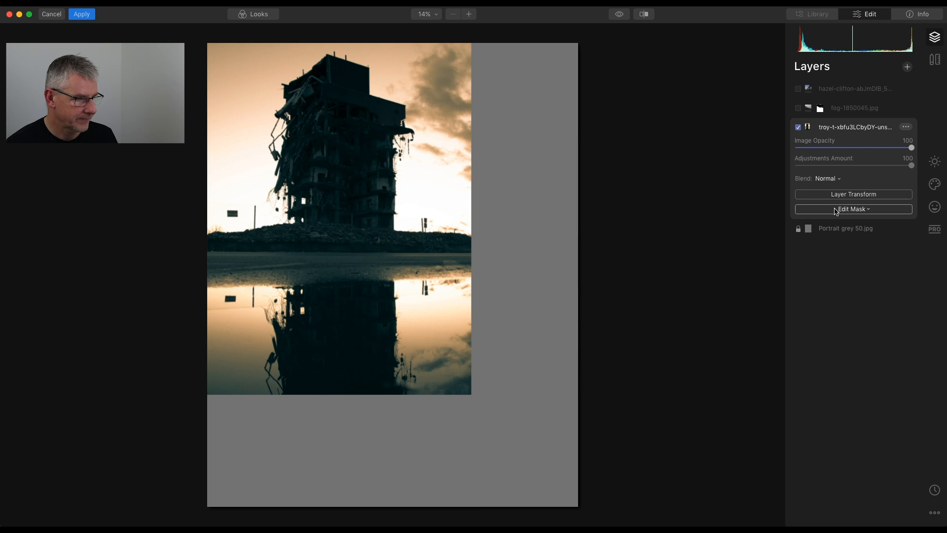
pyautogui.click(861, 195)
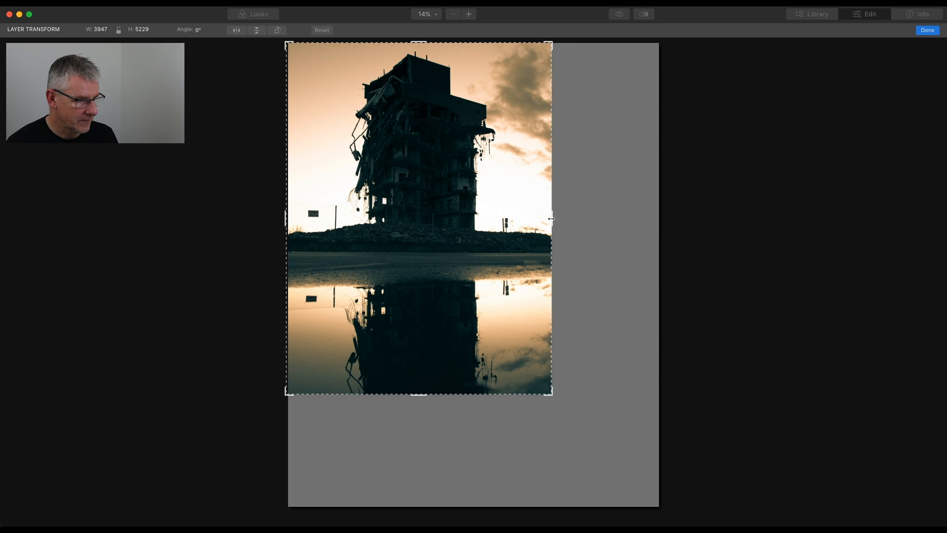
pyautogui.moveTo(551, 219); pyautogui.dragTo(599, 218)
pyautogui.moveTo(526, 222); pyautogui.dragTo(512, 226)
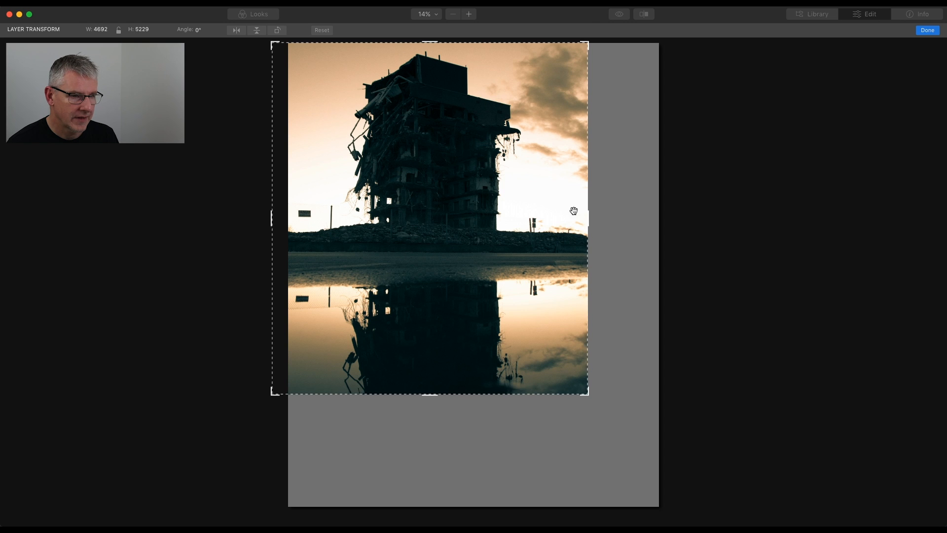
pyautogui.click(927, 30)
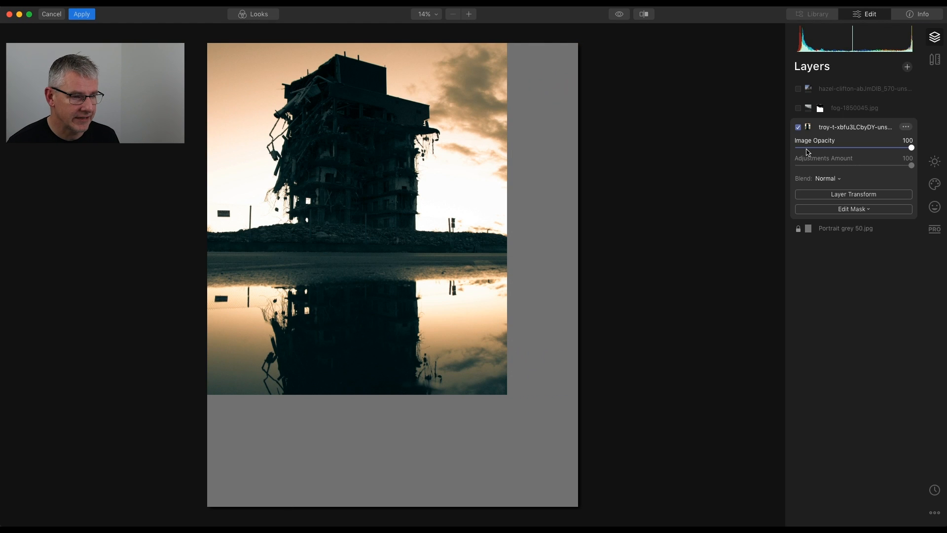
pyautogui.click(798, 89)
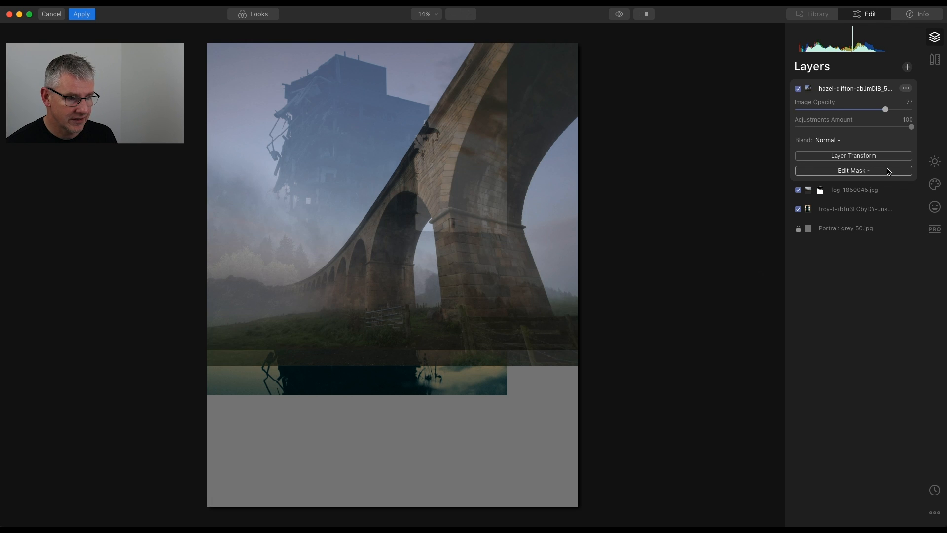
# Isolate the building layer again, narrow it slightly from its right side, and restore the other layers' visibility.
pyautogui.click(841, 210)
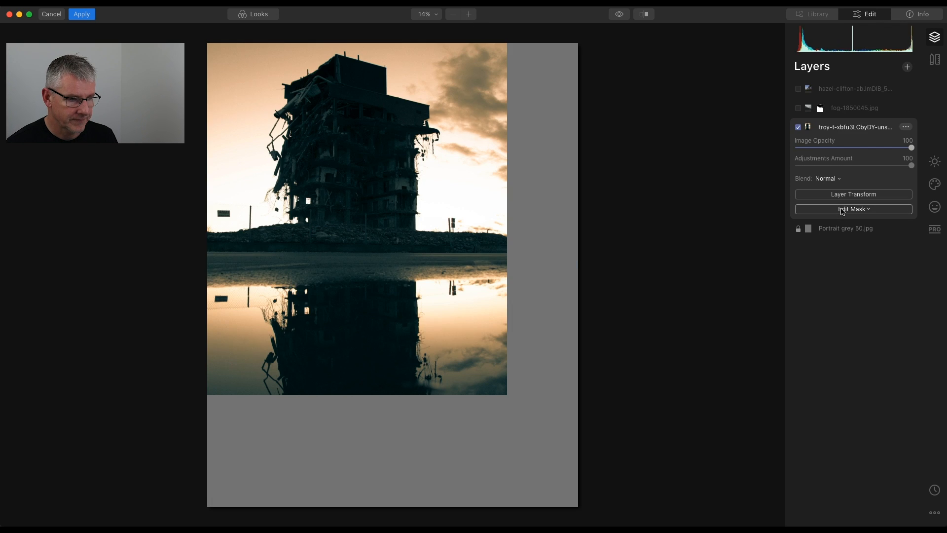
pyautogui.click(869, 199)
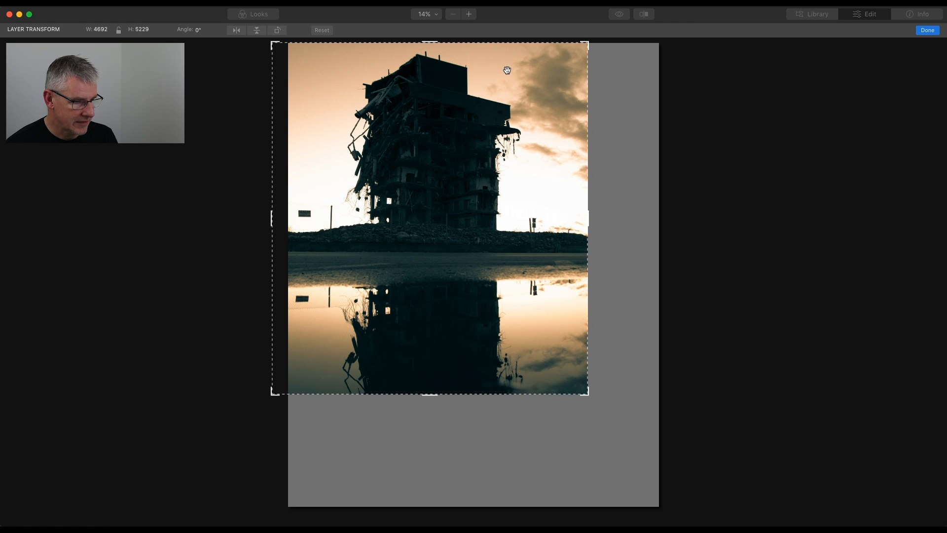
pyautogui.moveTo(587, 216); pyautogui.dragTo(563, 216)
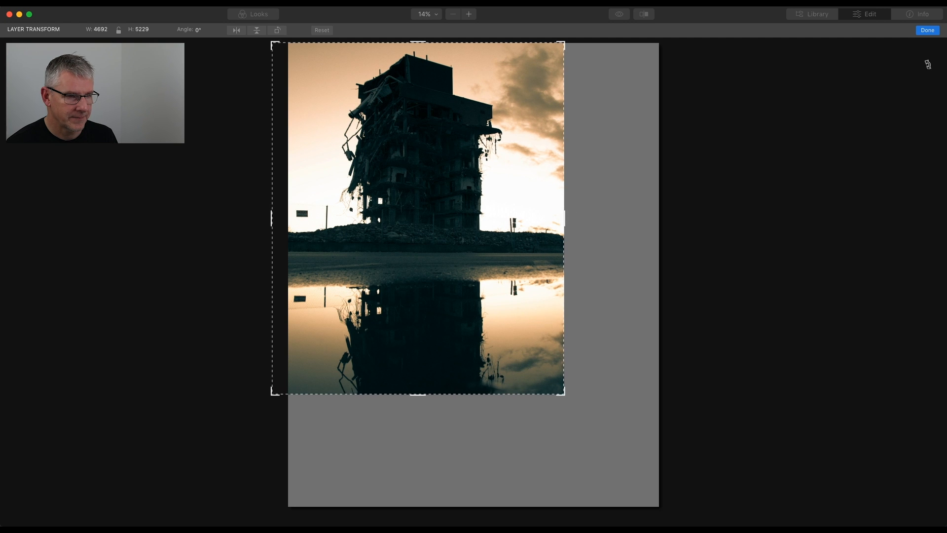
pyautogui.click(928, 31)
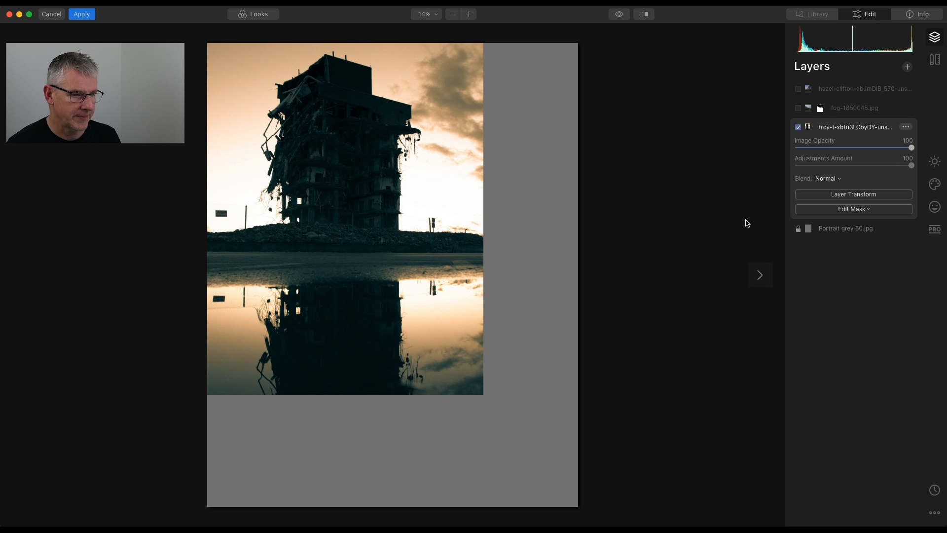
pyautogui.click(798, 89)
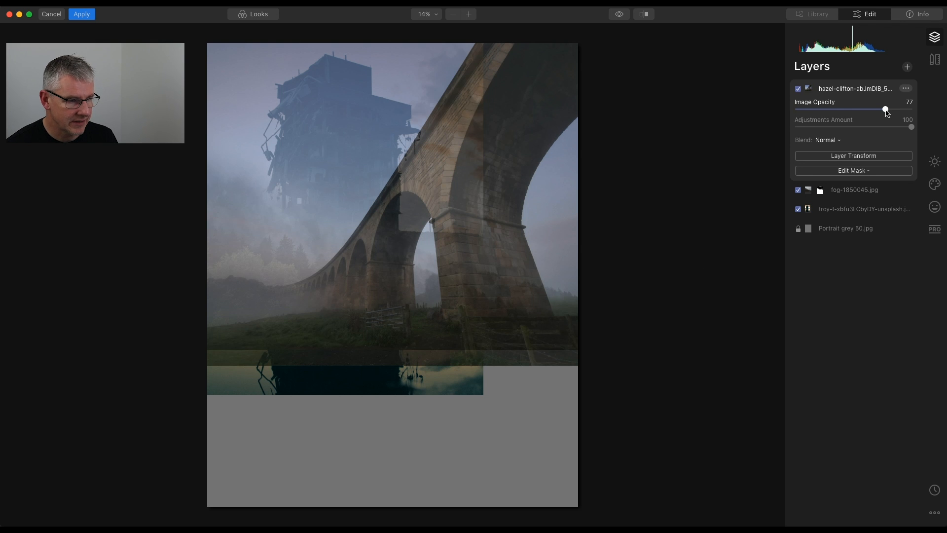
# Restore the viaduct layer's image opacity to 100 and erase its sky over the building with a size 136, 100% softness mask brush.
pyautogui.moveTo(920, 114); pyautogui.dragTo(920, 122)
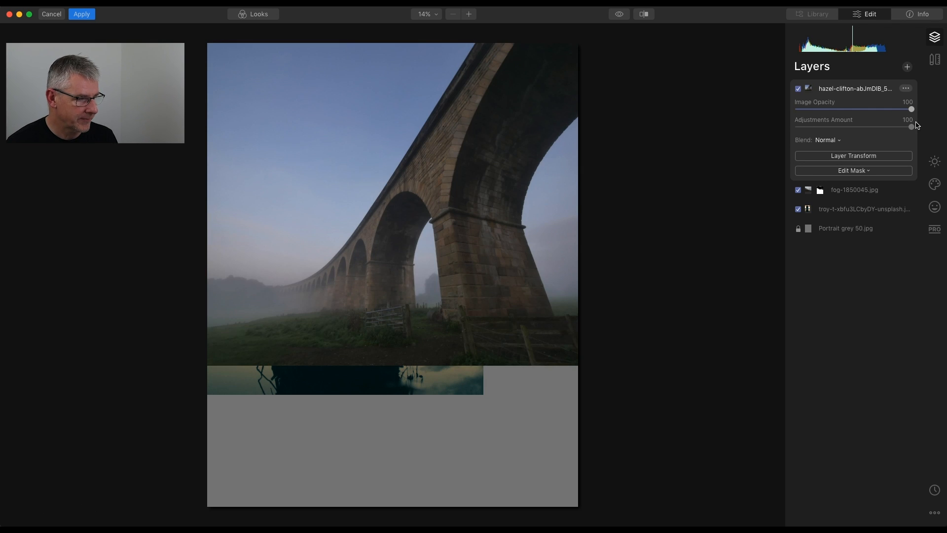
pyautogui.click(868, 171)
pyautogui.click(863, 185)
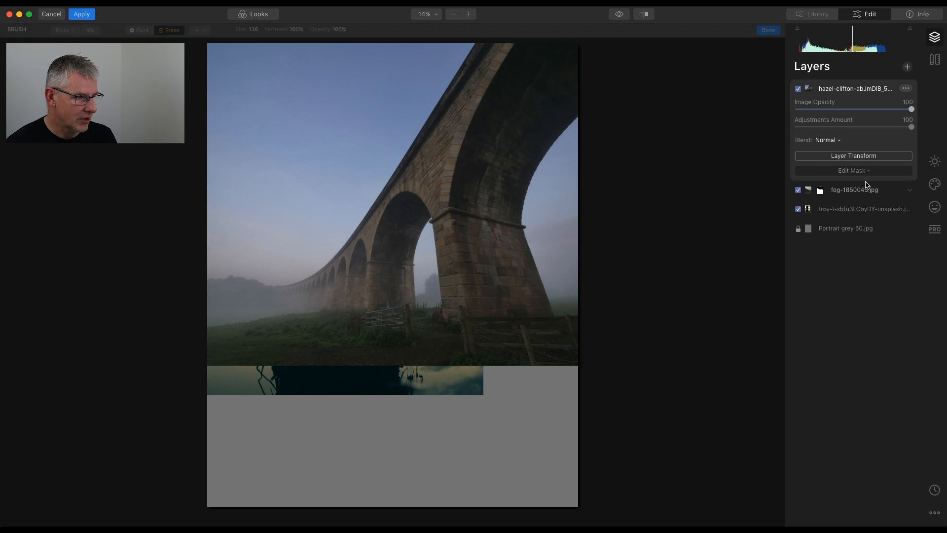
pyautogui.moveTo(244, 59)
pyautogui.mouseDown()
pyautogui.moveTo(194, 129)
pyautogui.moveTo(285, 46)
pyautogui.moveTo(239, 119)
pyautogui.moveTo(327, 55)
pyautogui.moveTo(199, 167)
pyautogui.moveTo(230, 187)
pyautogui.moveTo(280, 163)
pyautogui.moveTo(375, 53)
pyautogui.moveTo(337, 110)
pyautogui.moveTo(238, 186)
pyautogui.moveTo(213, 192)
pyautogui.moveTo(254, 218)
pyautogui.moveTo(251, 207)
pyautogui.moveTo(336, 119)
pyautogui.moveTo(352, 61)
pyautogui.moveTo(270, 62)
pyautogui.moveTo(393, 78)
pyautogui.mouseUp()
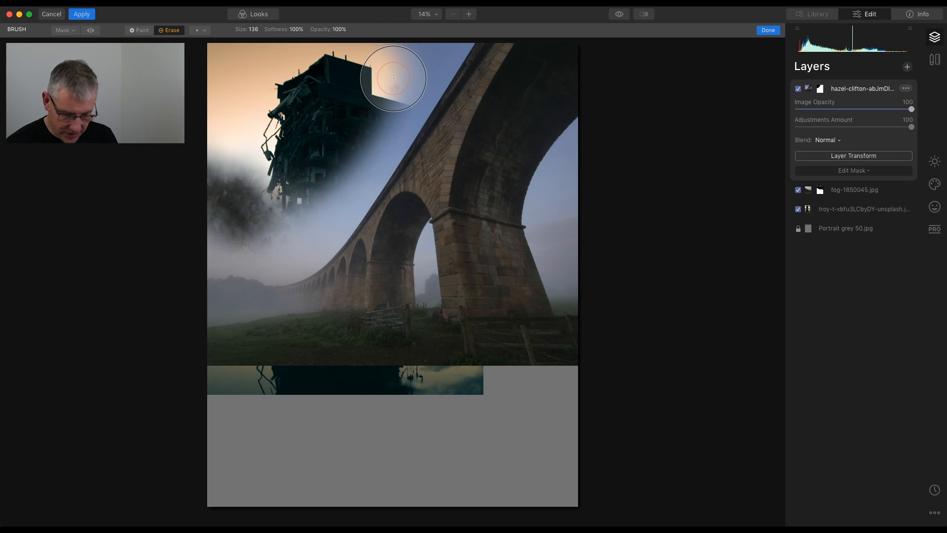
# Erase more viaduct sky closer to the parapet and over the forest with smaller soft mask brushes of sizes 64 and 52.
pyautogui.press('[')
pyautogui.press('[')
pyautogui.press('[')
pyautogui.press('[')
pyautogui.press('[')
pyautogui.press('[')
pyautogui.press('[')
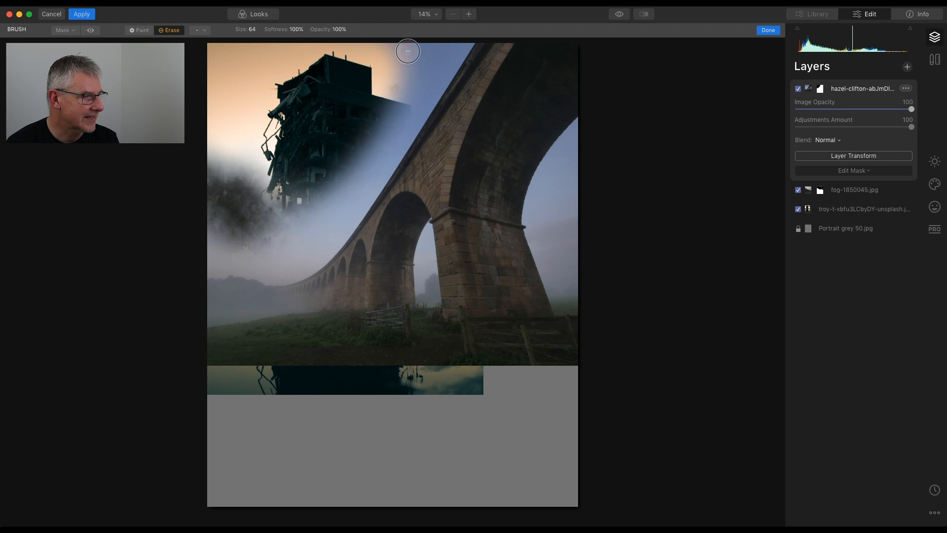
pyautogui.moveTo(389, 67)
pyautogui.mouseDown()
pyautogui.moveTo(412, 39)
pyautogui.moveTo(417, 55)
pyautogui.moveTo(424, 41)
pyautogui.moveTo(419, 60)
pyautogui.moveTo(443, 40)
pyautogui.moveTo(316, 208)
pyautogui.moveTo(259, 242)
pyautogui.moveTo(334, 162)
pyautogui.moveTo(313, 199)
pyautogui.moveTo(404, 87)
pyautogui.moveTo(270, 178)
pyautogui.moveTo(227, 166)
pyautogui.moveTo(206, 180)
pyautogui.moveTo(261, 190)
pyautogui.moveTo(257, 240)
pyautogui.moveTo(221, 245)
pyautogui.moveTo(274, 247)
pyautogui.moveTo(301, 232)
pyautogui.moveTo(455, 37)
pyautogui.moveTo(336, 217)
pyautogui.moveTo(291, 255)
pyautogui.moveTo(225, 260)
pyautogui.moveTo(250, 251)
pyautogui.mouseUp()
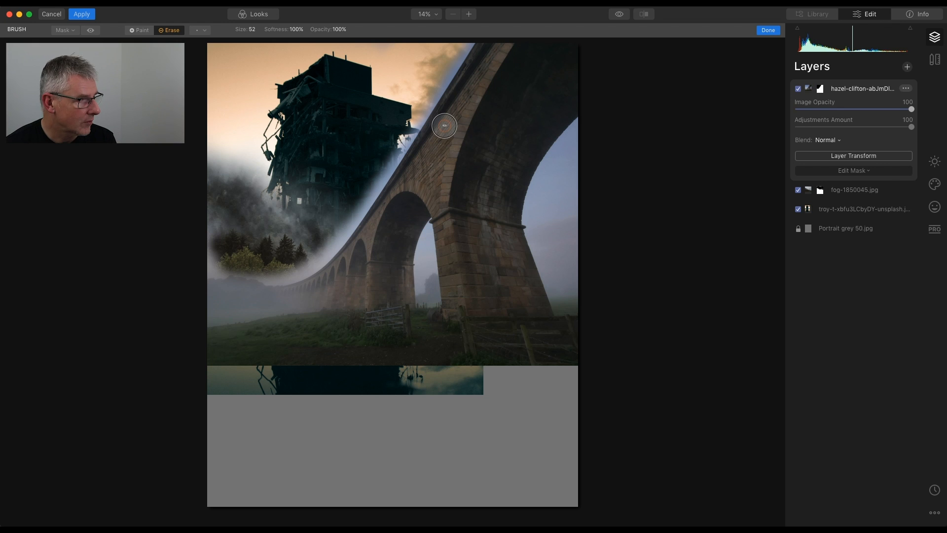
# Erase a straight strip of sky along the upper edge of the viaduct's parapet, using brush size 16 and softness 10%.
pyautogui.click(296, 33)
pyautogui.moveTo(298, 41); pyautogui.dragTo(258, 42)
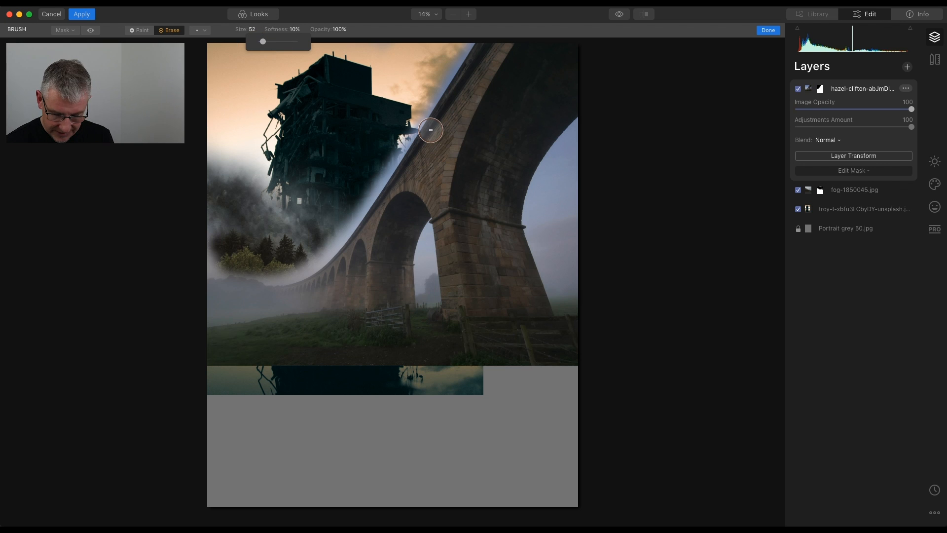
pyautogui.press('[')
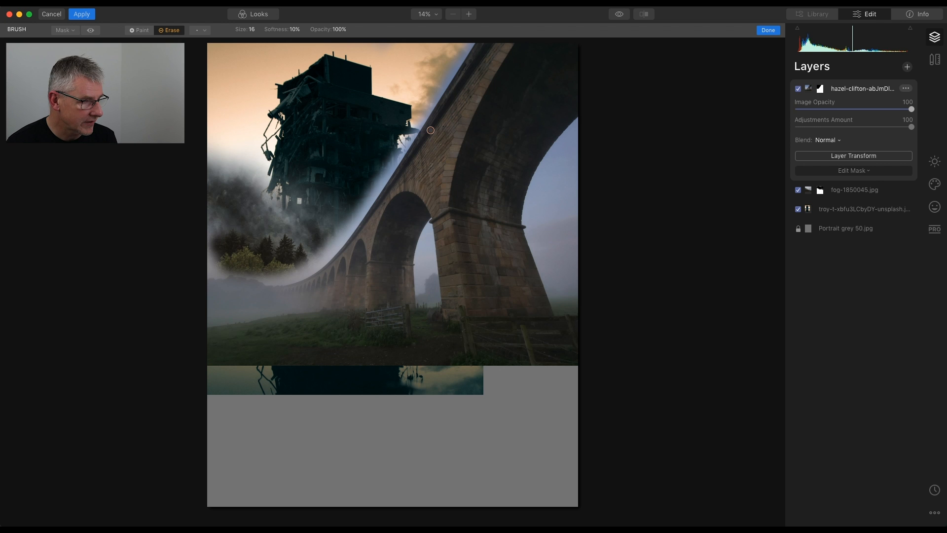
pyautogui.press('super+equal')
pyautogui.moveTo(445, 137); pyautogui.dragTo(290, 439)
pyautogui.moveTo(396, 163); pyautogui.dragTo(361, 374)
pyautogui.moveTo(384, 205); pyautogui.dragTo(381, 216)
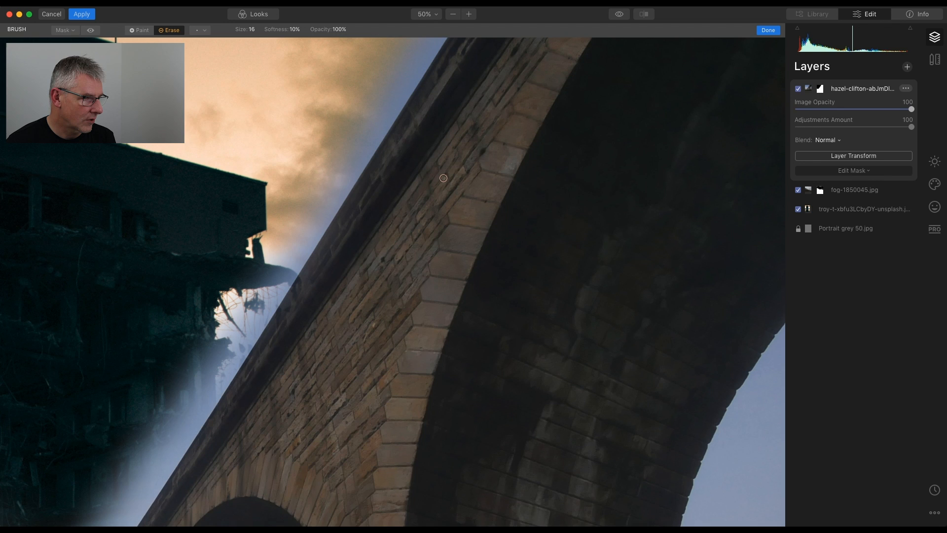
pyautogui.moveTo(443, 178); pyautogui.dragTo(431, 304)
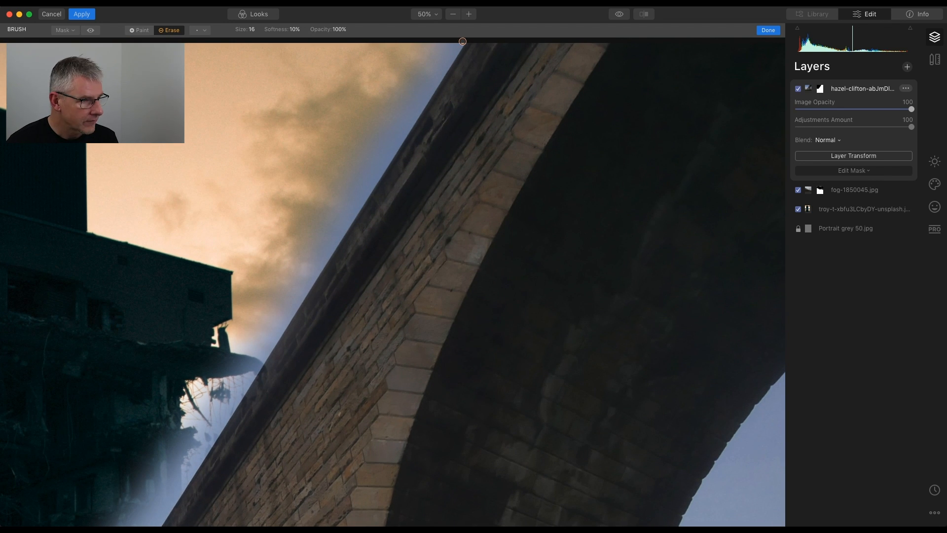
pyautogui.keyDown('shift'); pyautogui.click(383, 167); pyautogui.keyUp('shift')
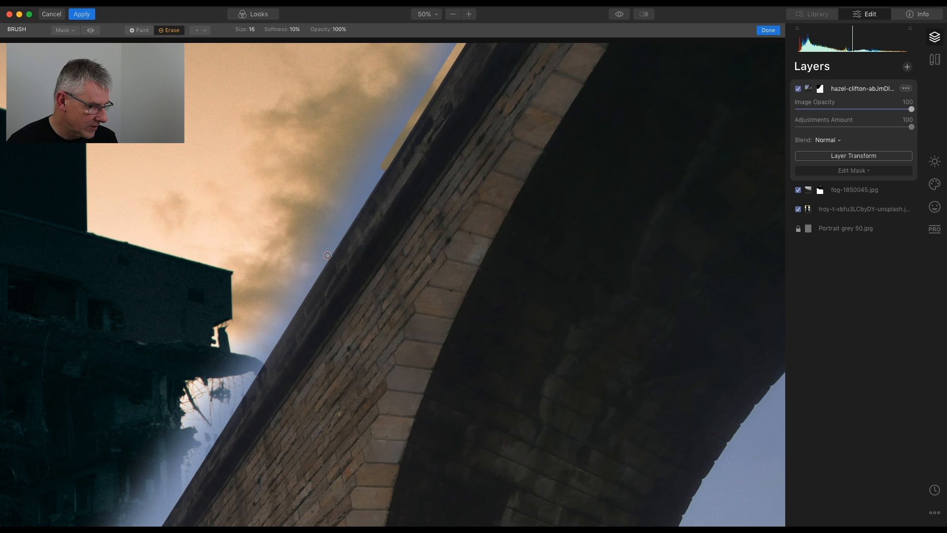
pyautogui.keyDown('shift'); pyautogui.click(269, 349); pyautogui.keyUp('shift')
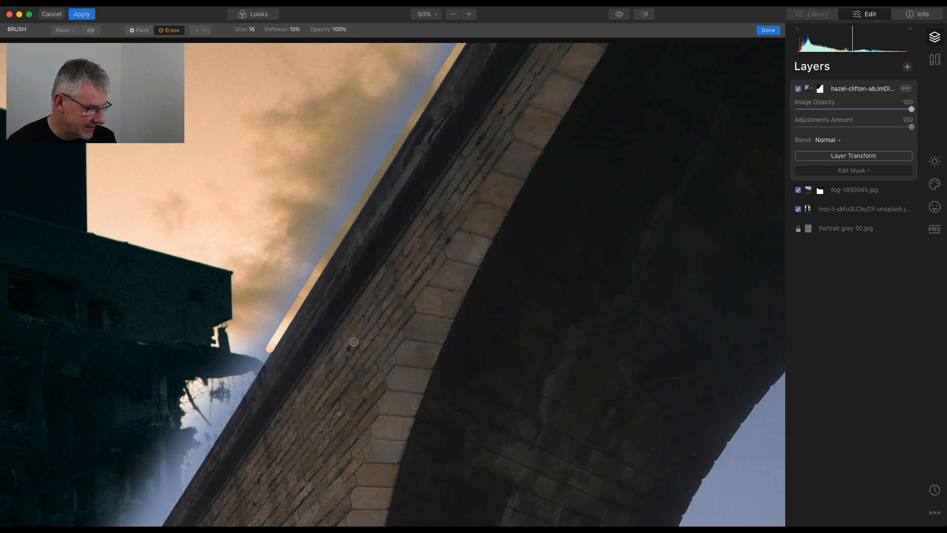
# Continue the size 16 erased strip in straight segments down the parapet past the building to the distant arches.
pyautogui.moveTo(363, 338); pyautogui.dragTo(600, 70)
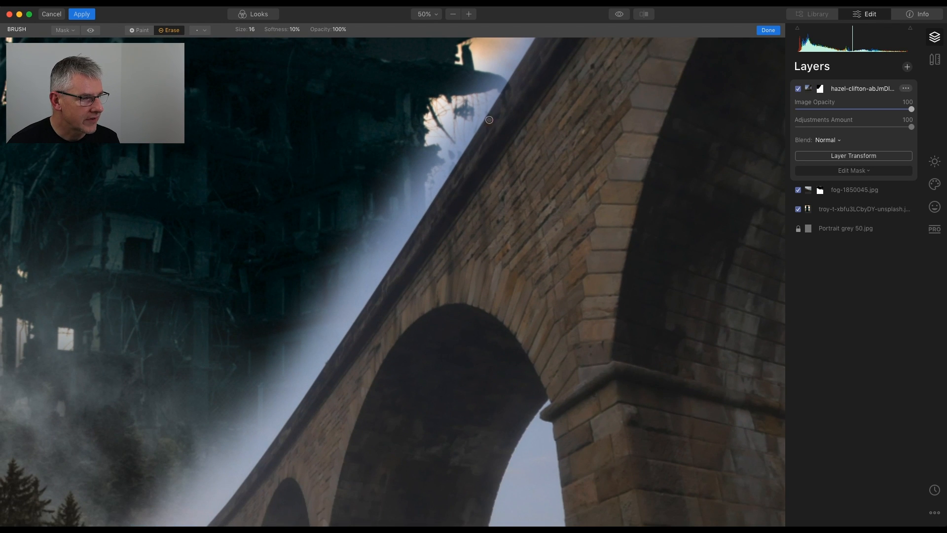
pyautogui.keyDown('shift'); pyautogui.click(438, 185); pyautogui.keyUp('shift')
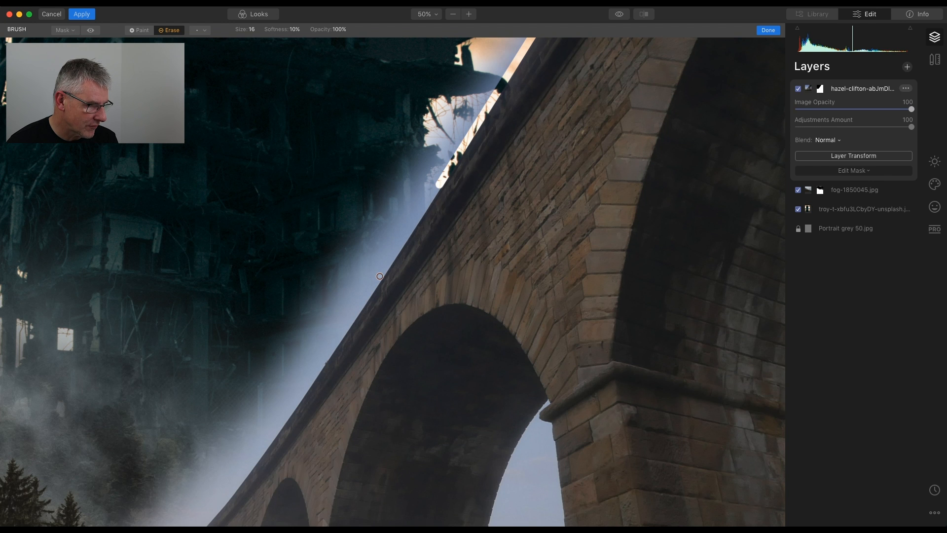
pyautogui.keyDown('shift'); pyautogui.click(380, 276); pyautogui.keyUp('shift')
pyautogui.moveTo(480, 267); pyautogui.dragTo(605, 85)
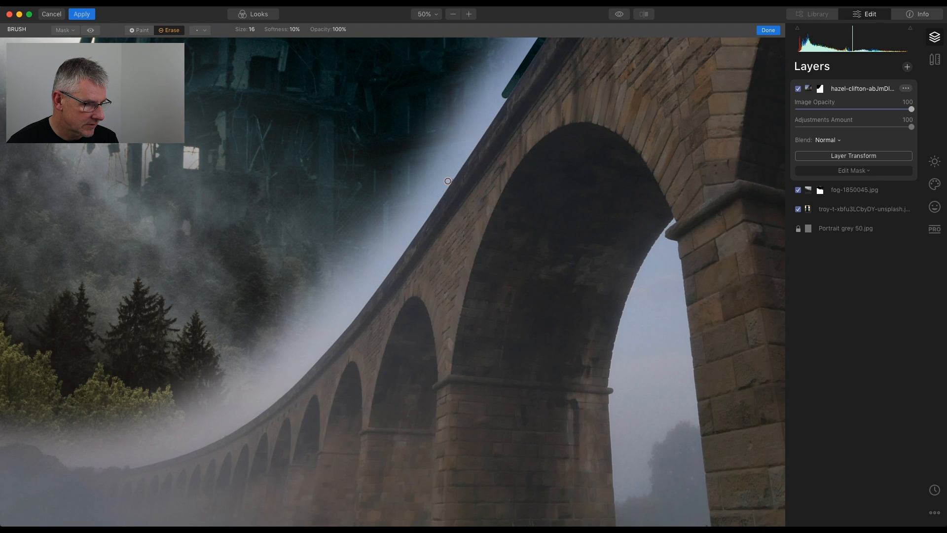
pyautogui.keyDown('shift'); pyautogui.click(448, 181); pyautogui.keyUp('shift')
pyautogui.keyDown('shift'); pyautogui.click(406, 244); pyautogui.keyUp('shift')
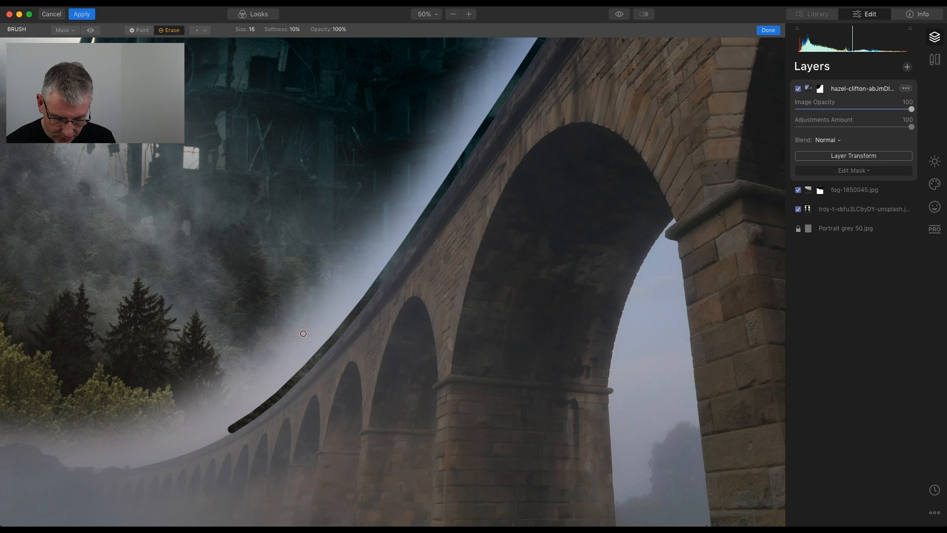
# Erase the remaining pale mist between the forest and the lower curve of the viaduct with a size 76 mask brush.
pyautogui.scroll(5, 367, 252)
pyautogui.moveTo(387, 241)
pyautogui.mouseDown()
pyautogui.moveTo(248, 389)
pyautogui.moveTo(294, 340)
pyautogui.moveTo(313, 338)
pyautogui.moveTo(309, 328)
pyautogui.moveTo(380, 211)
pyautogui.moveTo(381, 167)
pyautogui.moveTo(404, 145)
pyautogui.moveTo(250, 349)
pyautogui.moveTo(309, 276)
pyautogui.mouseUp()
pyautogui.moveTo(385, 215)
pyautogui.mouseDown()
pyautogui.moveTo(398, 220)
pyautogui.moveTo(413, 203)
pyautogui.moveTo(460, 98)
pyautogui.moveTo(446, 116)
pyautogui.moveTo(469, 106)
pyautogui.moveTo(455, 136)
pyautogui.mouseUp()
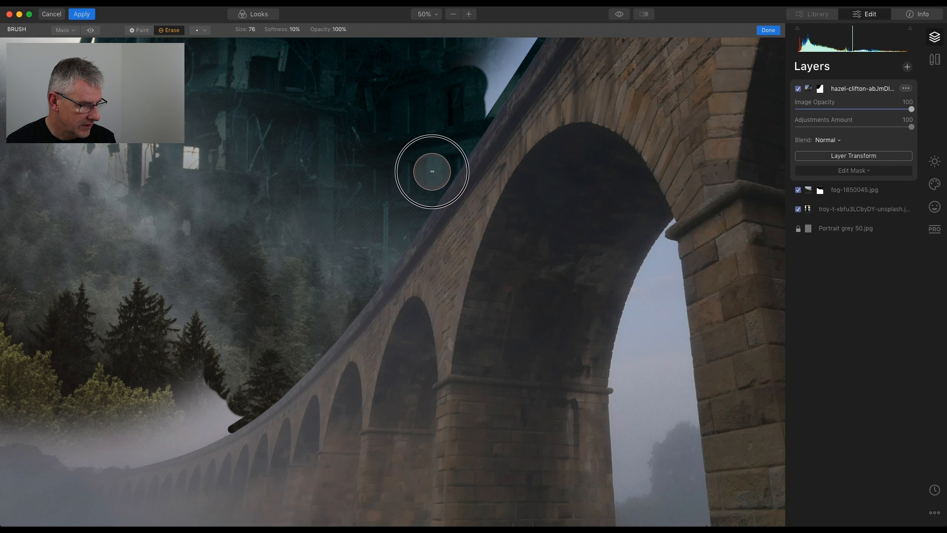
# Erase the remaining blue sky fringe between the building and the viaduct's upper parapet with the size 76 mask brush.
pyautogui.moveTo(497, 175)
pyautogui.mouseDown()
pyautogui.moveTo(394, 344)
pyautogui.moveTo(357, 427)
pyautogui.mouseUp()
pyautogui.moveTo(349, 333)
pyautogui.mouseDown()
pyautogui.moveTo(365, 314)
pyautogui.moveTo(333, 356)
pyautogui.moveTo(381, 287)
pyautogui.moveTo(333, 359)
pyautogui.moveTo(373, 256)
pyautogui.moveTo(346, 294)
pyautogui.moveTo(404, 185)
pyautogui.moveTo(400, 207)
pyautogui.moveTo(479, 107)
pyautogui.moveTo(475, 124)
pyautogui.moveTo(498, 102)
pyautogui.moveTo(375, 295)
pyautogui.mouseUp()
pyautogui.press('space')
pyautogui.moveTo(567, 118); pyautogui.dragTo(356, 427)
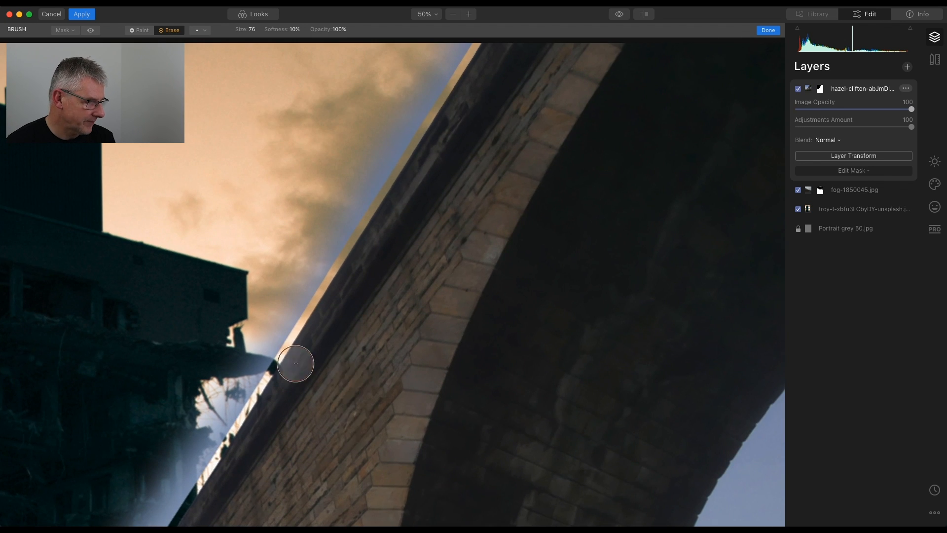
pyautogui.moveTo(289, 312); pyautogui.dragTo(450, 37)
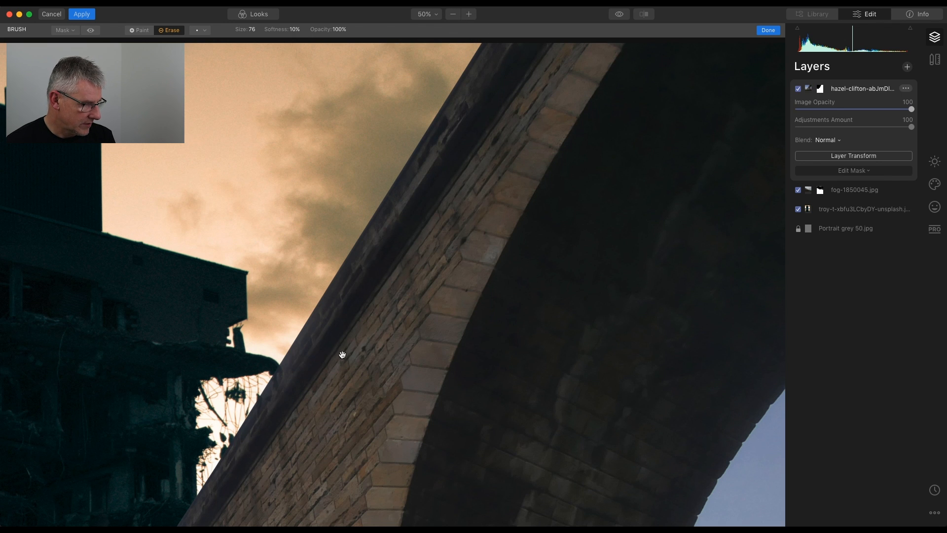
pyautogui.moveTo(342, 355); pyautogui.dragTo(438, 212)
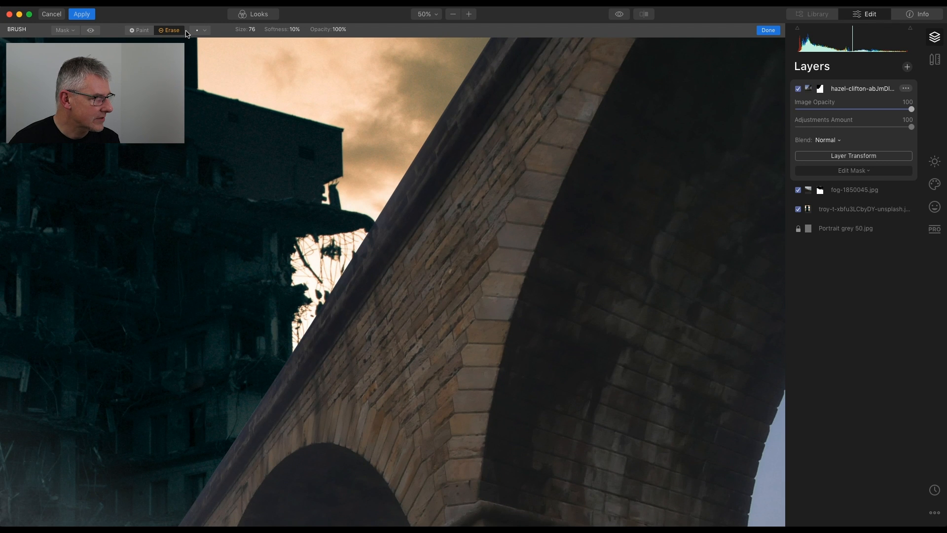
# Touch up the viaduct's upper parapet mask, painting stone back at size 76 and erasing the leftover edge with a smaller brush.
pyautogui.click(143, 32)
pyautogui.moveTo(400, 237)
pyautogui.mouseDown()
pyautogui.moveTo(383, 256)
pyautogui.moveTo(395, 227)
pyautogui.moveTo(375, 258)
pyautogui.moveTo(452, 140)
pyautogui.moveTo(306, 385)
pyautogui.moveTo(256, 444)
pyautogui.mouseUp()
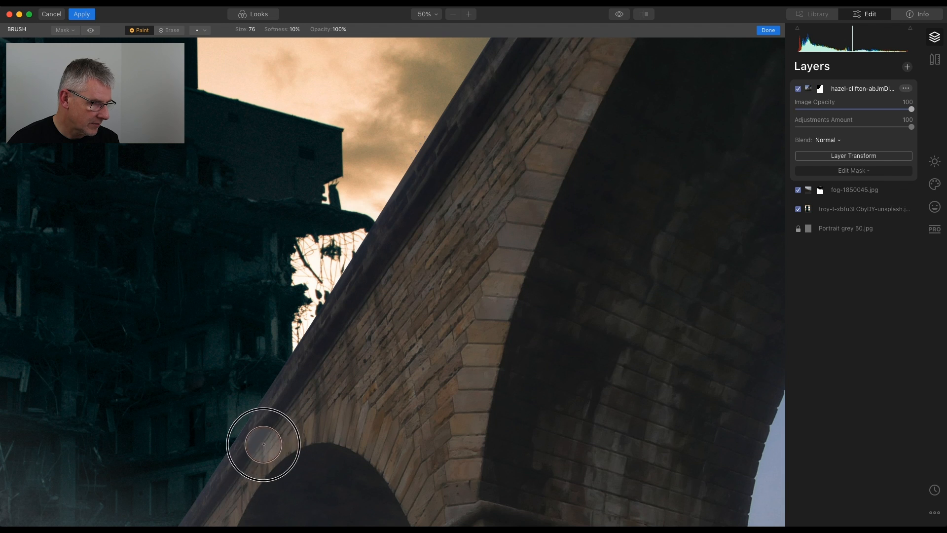
pyautogui.click(175, 30)
pyautogui.press('[')
pyautogui.press('[')
pyautogui.press('[')
pyautogui.press('[')
pyautogui.press('[')
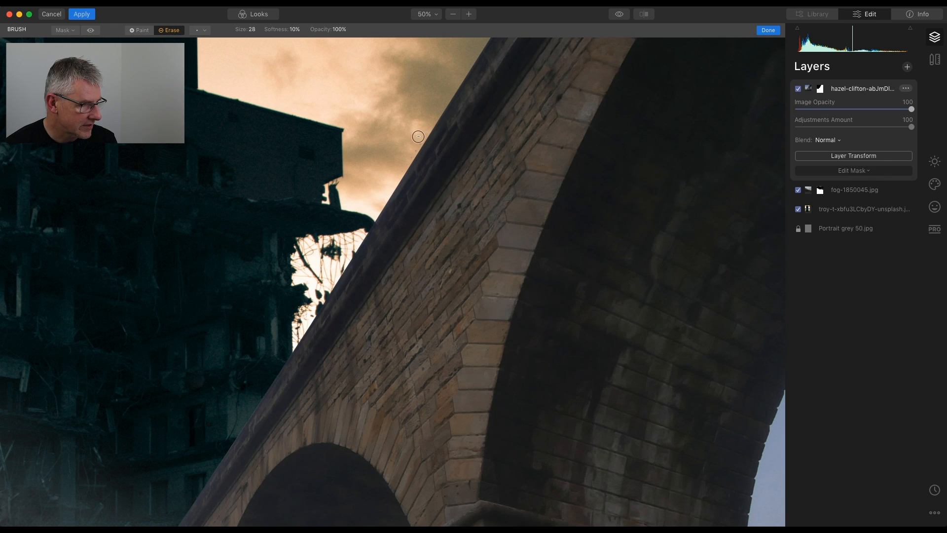
pyautogui.moveTo(423, 136); pyautogui.dragTo(400, 169)
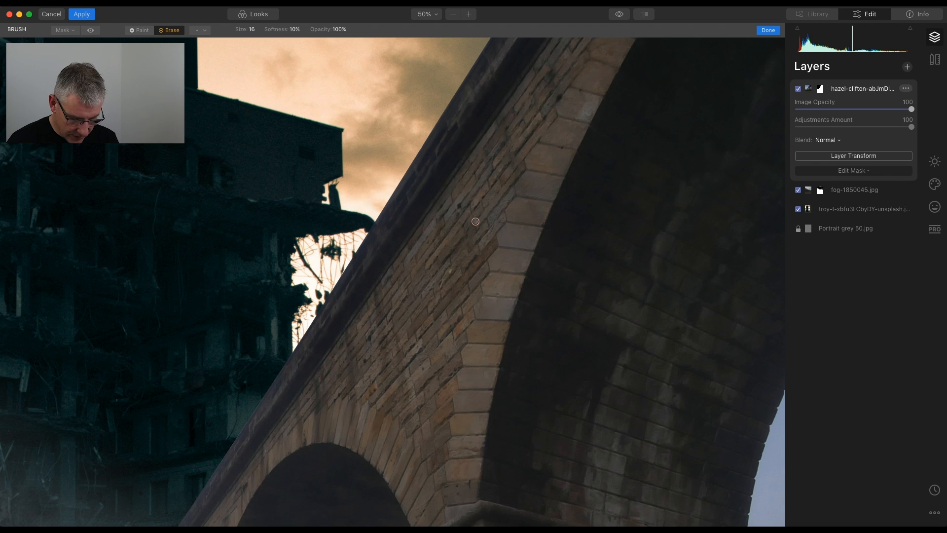
# Erase the remaining pale mist around the forest out to the canvas edge and finish editing the viaduct mask.
pyautogui.press('super+0')
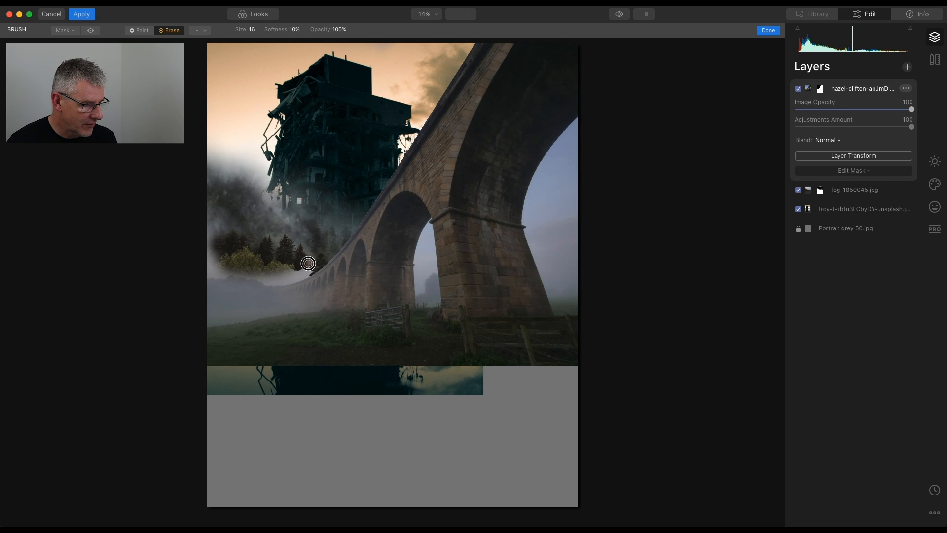
pyautogui.moveTo(312, 269)
pyautogui.mouseDown()
pyautogui.moveTo(281, 276)
pyautogui.moveTo(307, 272)
pyautogui.moveTo(199, 259)
pyautogui.moveTo(191, 244)
pyautogui.moveTo(242, 226)
pyautogui.moveTo(195, 225)
pyautogui.moveTo(268, 198)
pyautogui.moveTo(247, 194)
pyautogui.mouseUp()
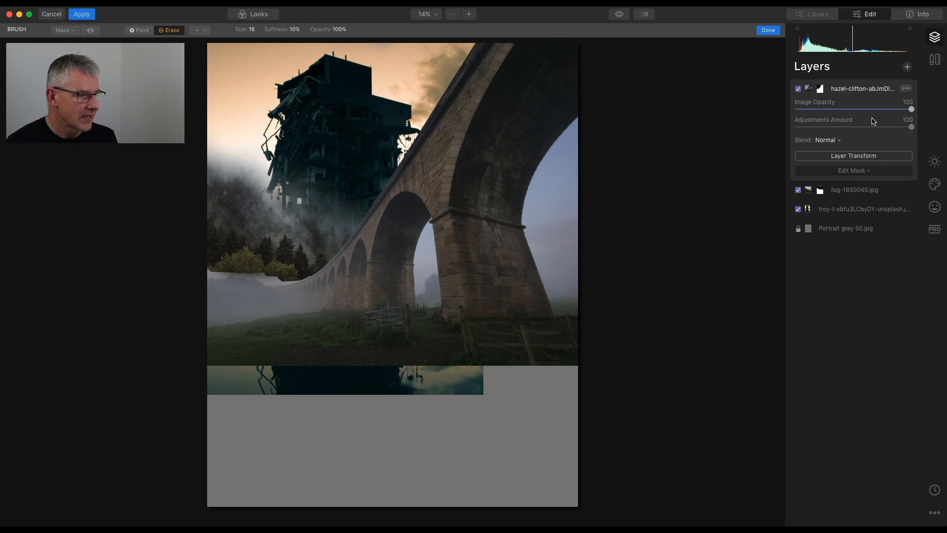
pyautogui.click(907, 67)
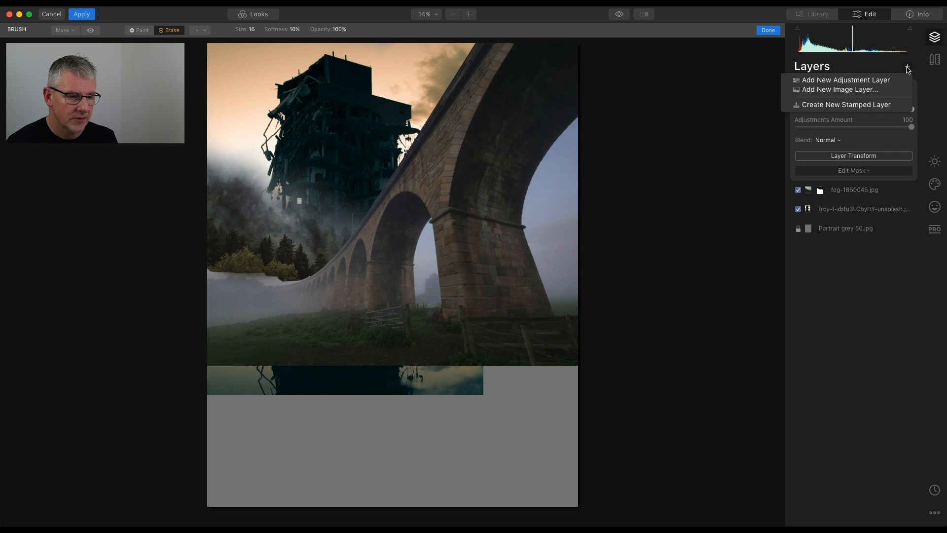
pyautogui.click(858, 171)
pyautogui.click(858, 172)
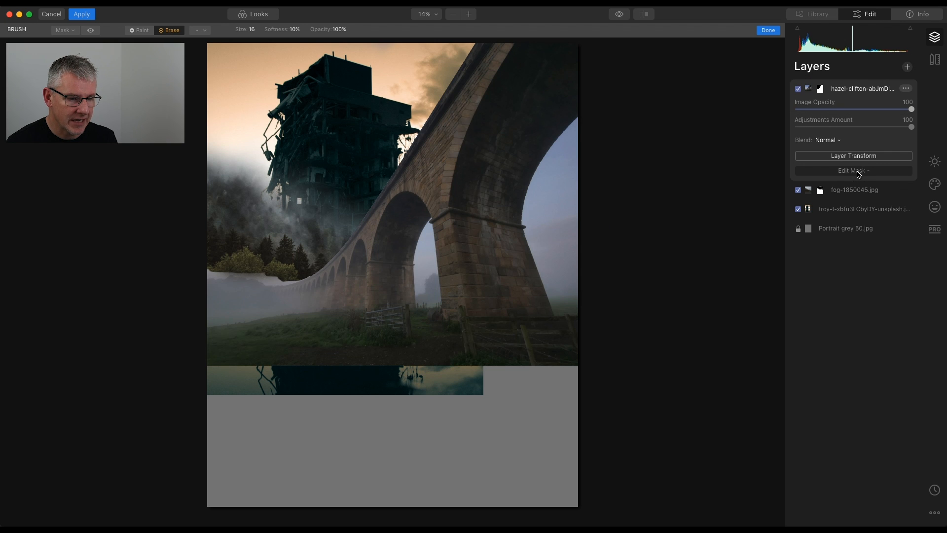
# Add background mist.jpg from the Last men standing folder as a new image layer.
pyautogui.click(907, 67)
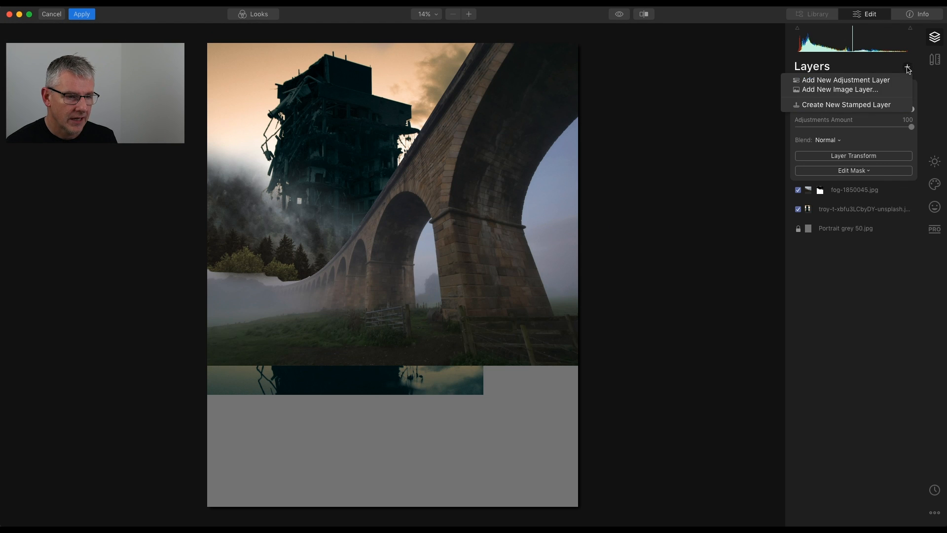
pyautogui.click(870, 89)
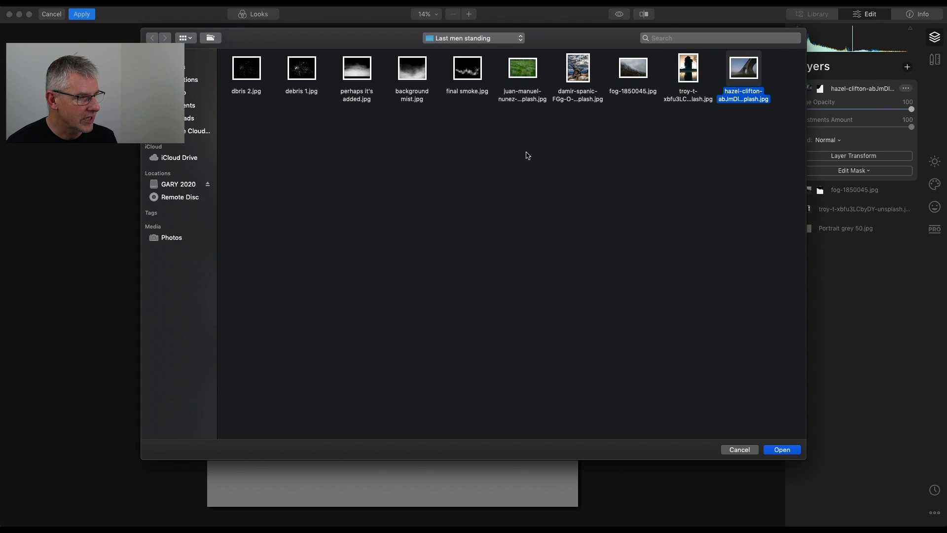
pyautogui.click(416, 77)
pyautogui.click(782, 450)
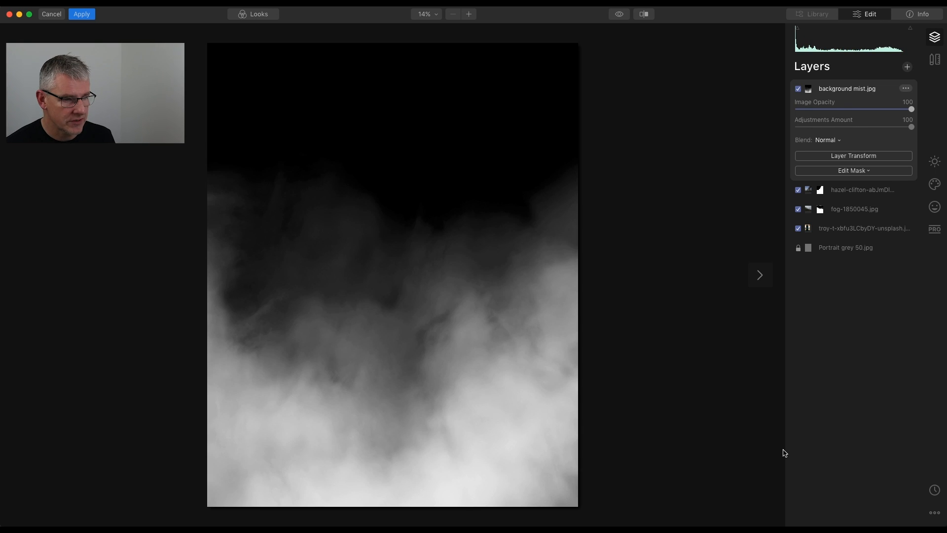
# Resize the background mist layer to about 5762 × 4291 across the viaduct's base and set its blend mode to Screen.
pyautogui.click(867, 157)
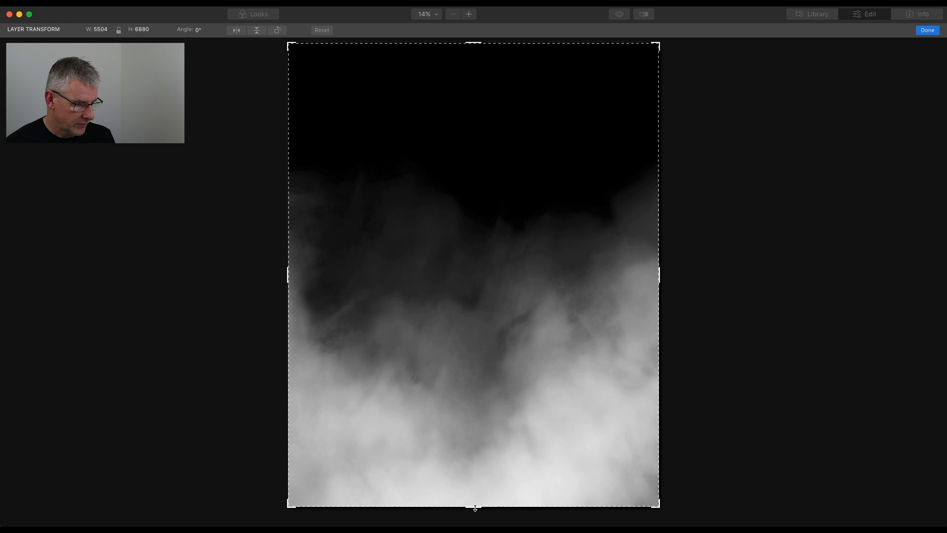
pyautogui.moveTo(474, 506); pyautogui.dragTo(454, 395)
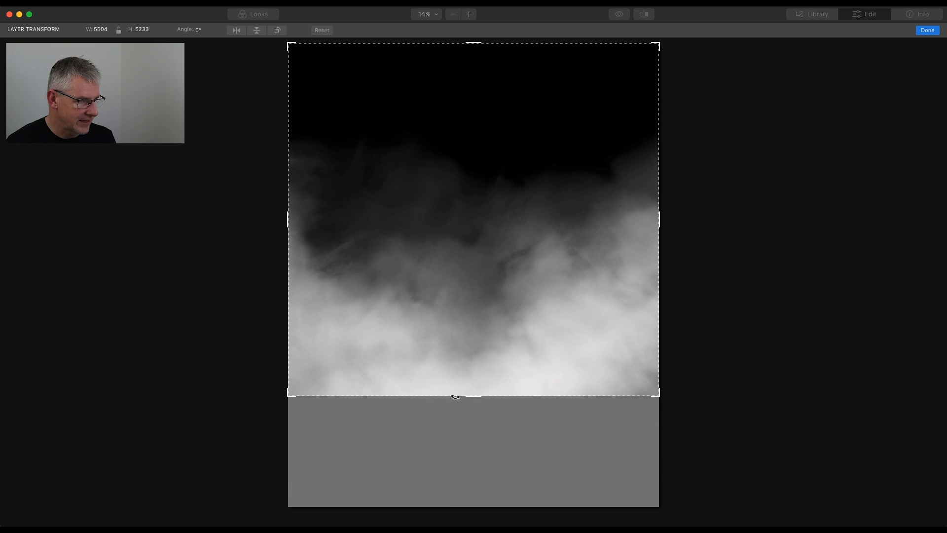
pyautogui.moveTo(470, 43); pyautogui.dragTo(469, 106)
pyautogui.moveTo(287, 252); pyautogui.dragTo(281, 251)
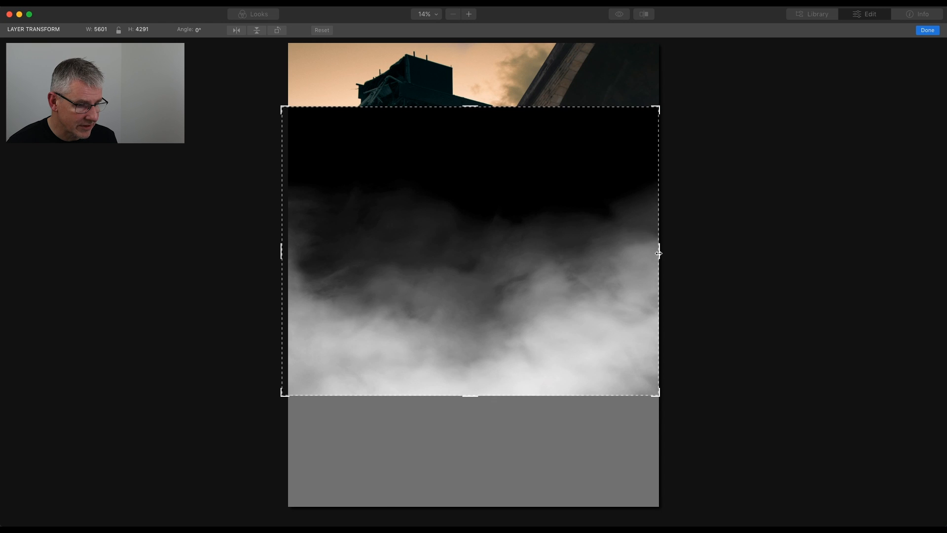
pyautogui.moveTo(659, 253); pyautogui.dragTo(669, 253)
pyautogui.click(927, 30)
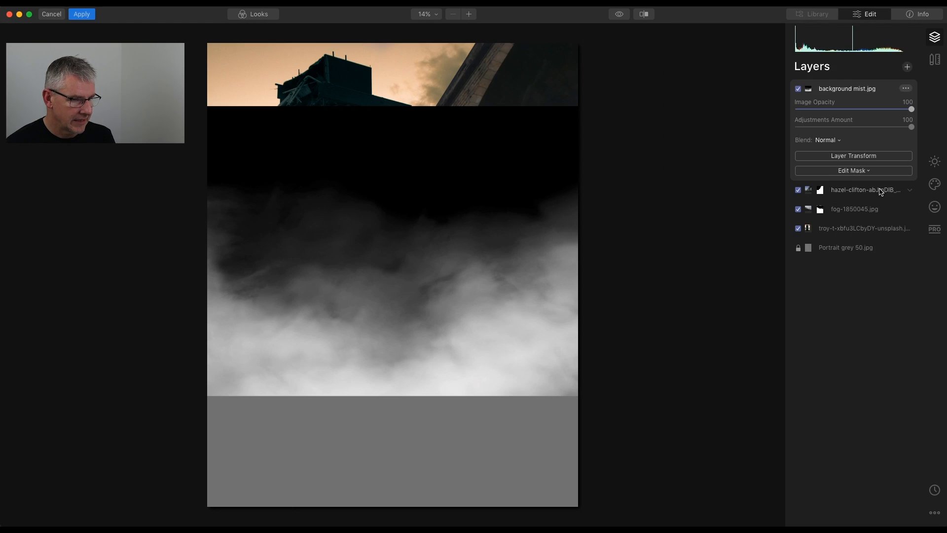
pyautogui.click(838, 141)
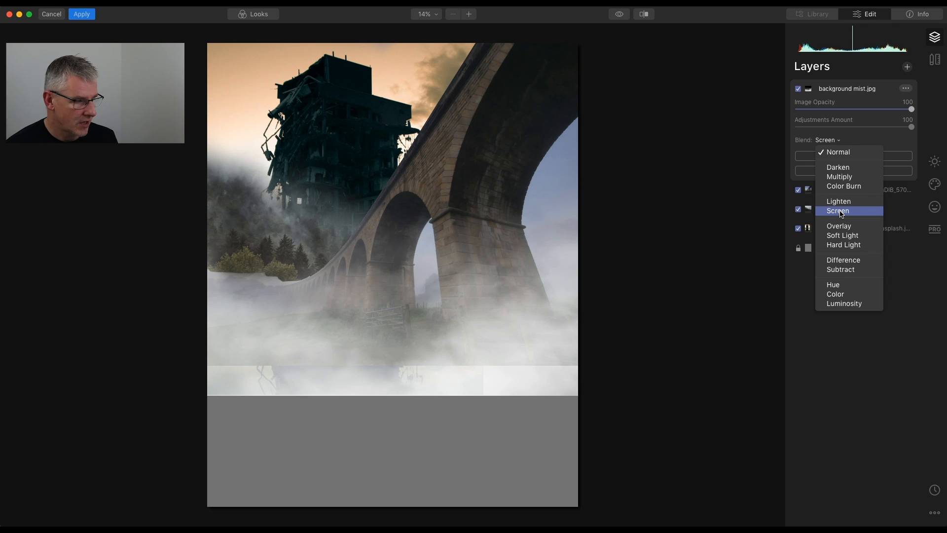
pyautogui.click(841, 212)
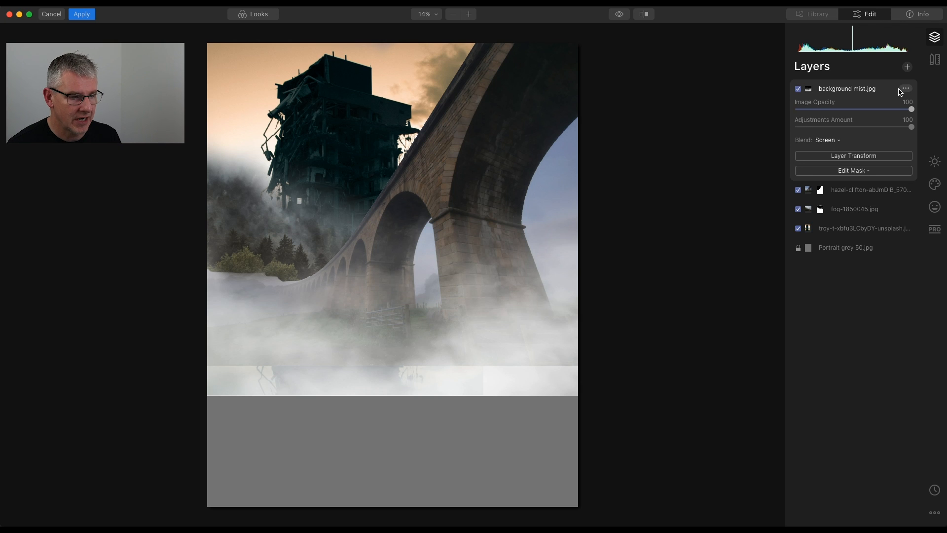
# Stretch the background mist layer vertically past the viaduct photo's lower edge and up to the building's roof, then shift it slightly upward.
pyautogui.click(872, 156)
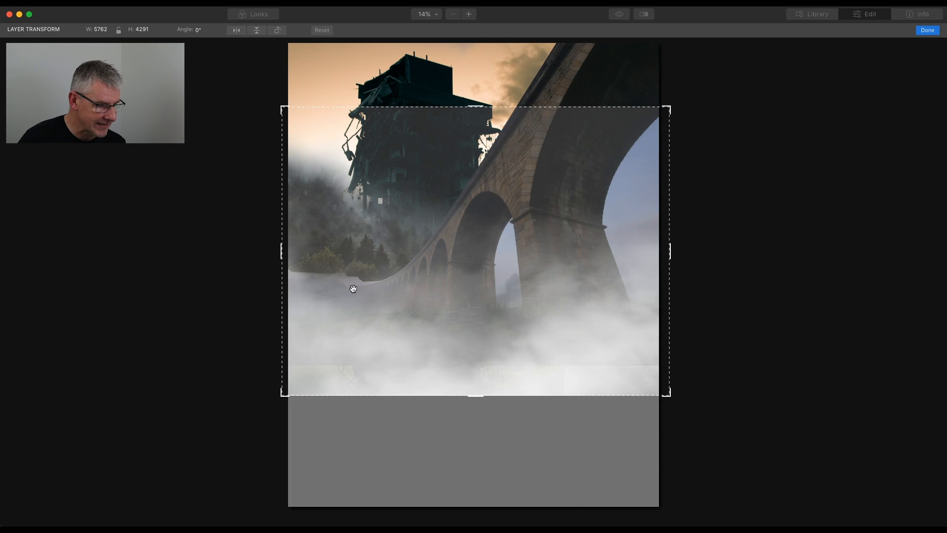
pyautogui.moveTo(475, 107); pyautogui.dragTo(473, 62)
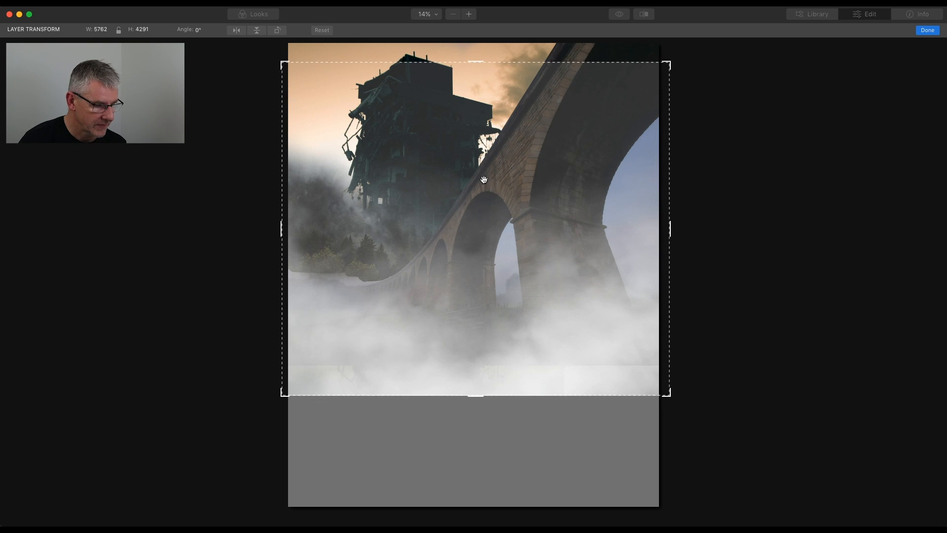
pyautogui.moveTo(475, 396); pyautogui.dragTo(475, 415)
pyautogui.moveTo(487, 375); pyautogui.dragTo(485, 369)
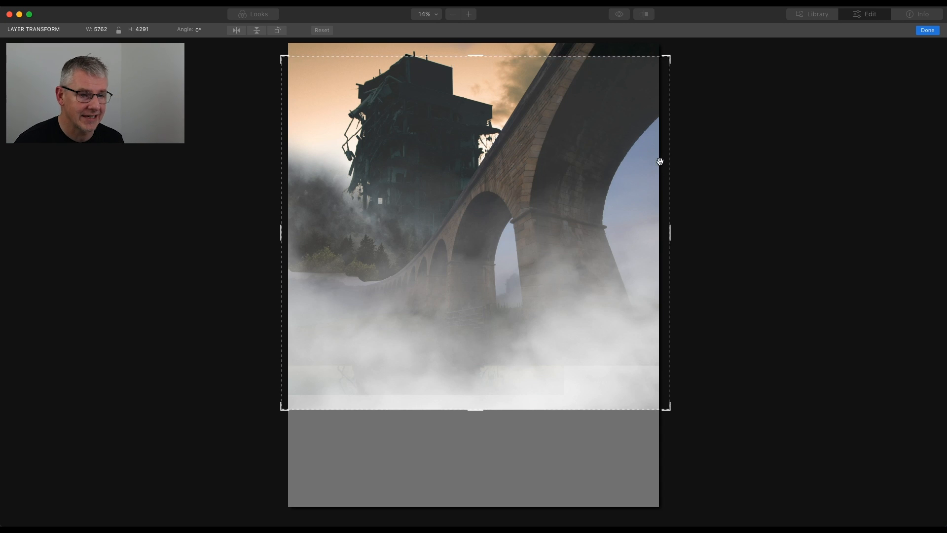
pyautogui.press('Return')
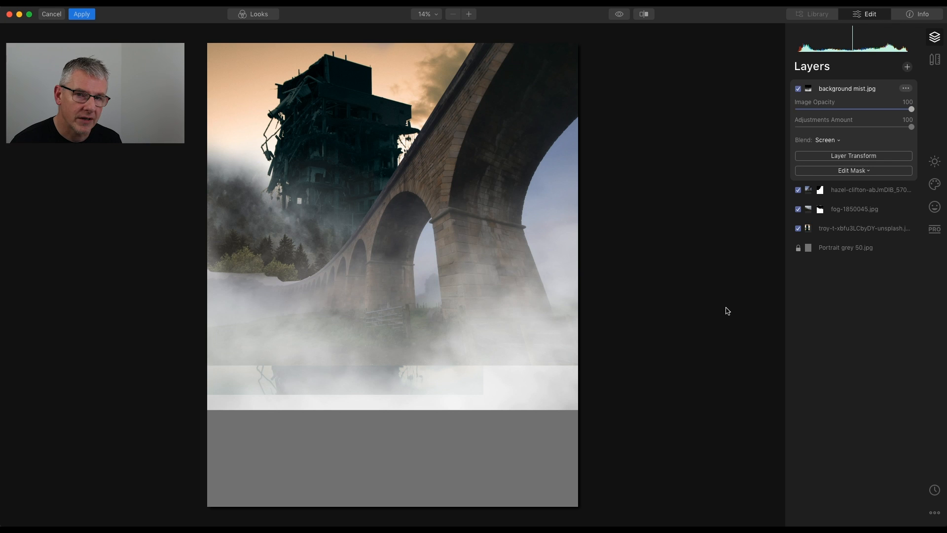
# Add the green grass field photo from the Last men standing folder as a new image layer.
pyautogui.click(907, 67)
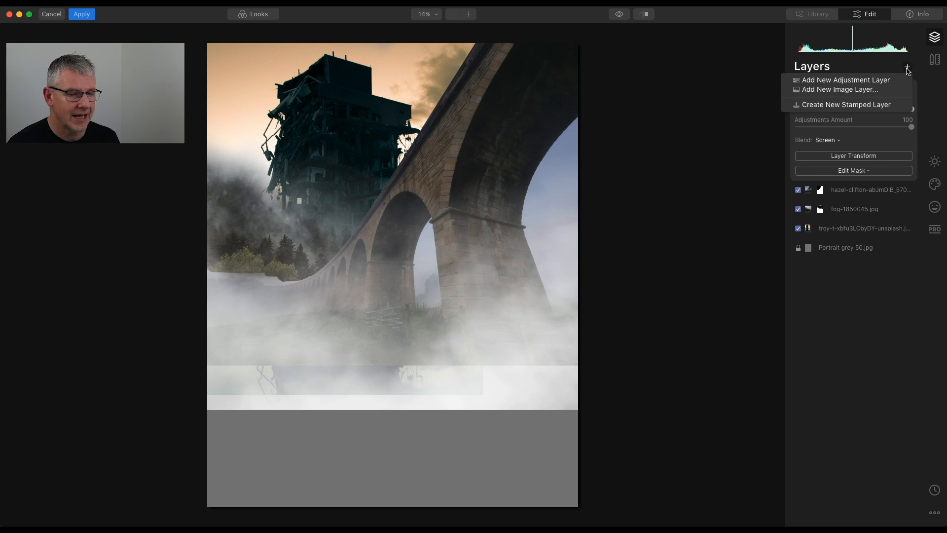
pyautogui.click(880, 91)
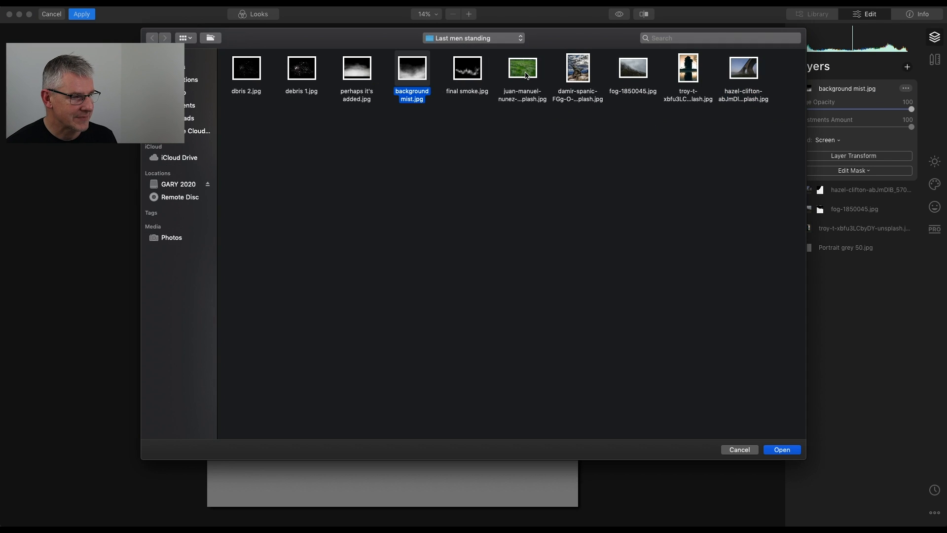
pyautogui.click(526, 75)
pyautogui.click(792, 451)
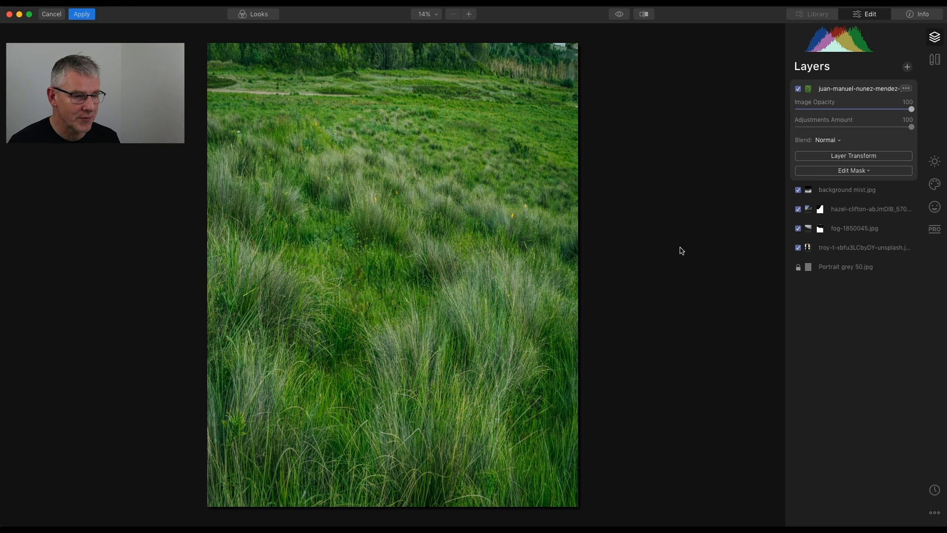
# Squash the grass layer from above to a height of about 3351 so it fills the lower half of the canvas.
pyautogui.click(857, 157)
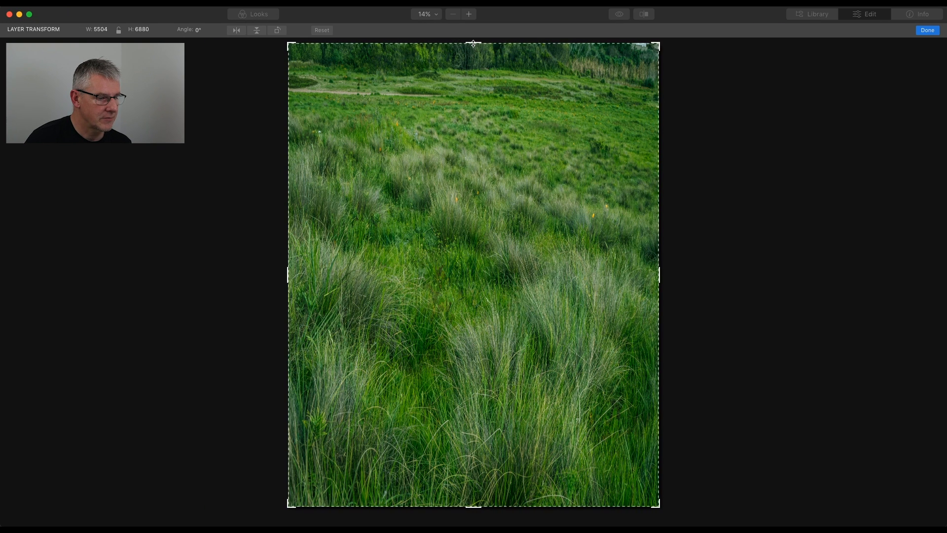
pyautogui.moveTo(474, 44); pyautogui.dragTo(477, 388)
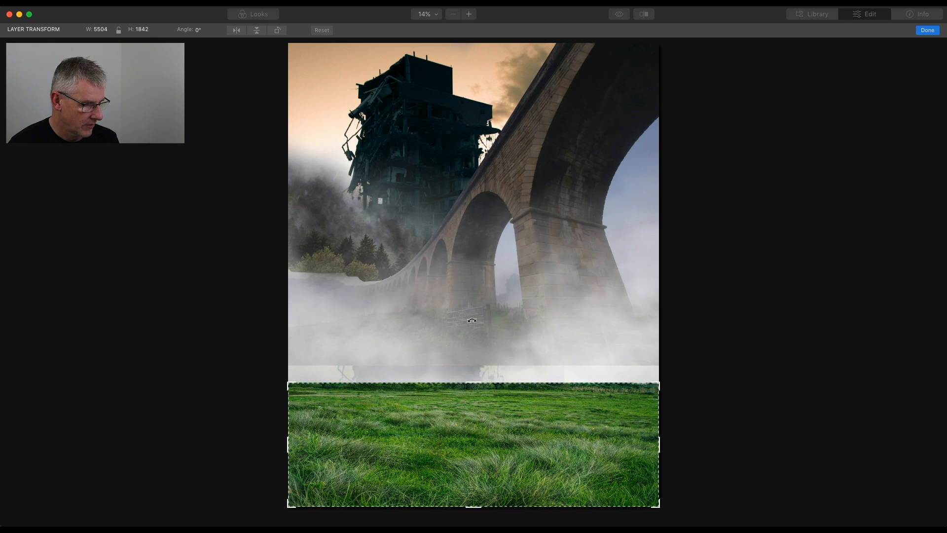
pyautogui.moveTo(473, 365); pyautogui.dragTo(473, 334)
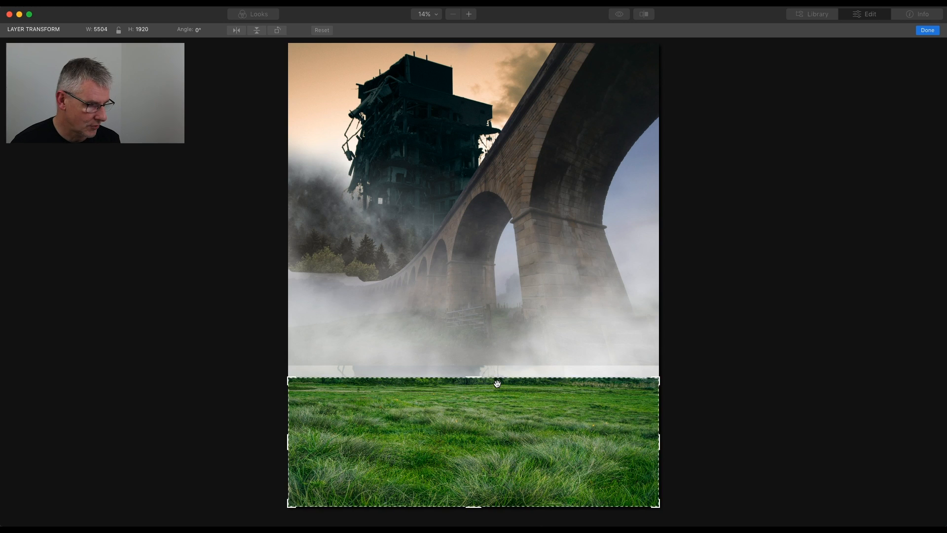
pyautogui.moveTo(473, 379); pyautogui.dragTo(472, 281)
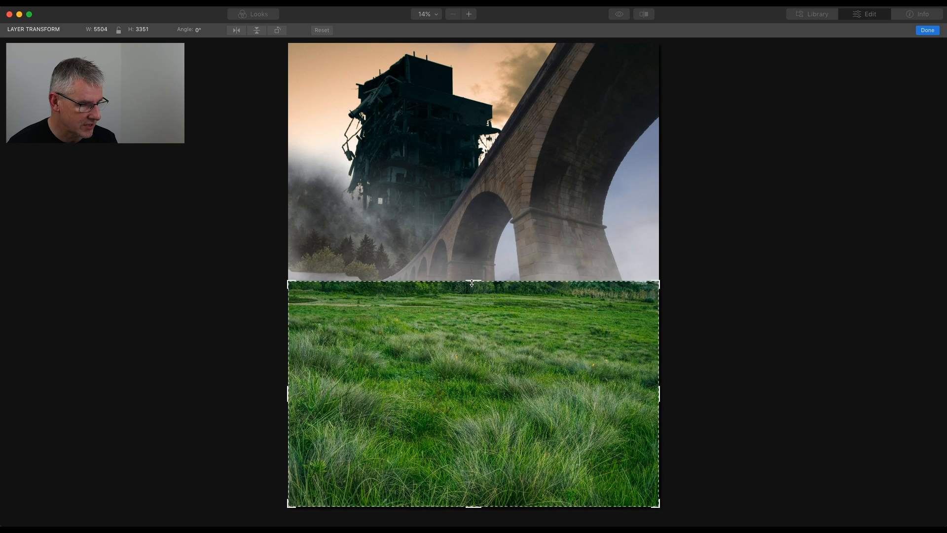
pyautogui.click(937, 33)
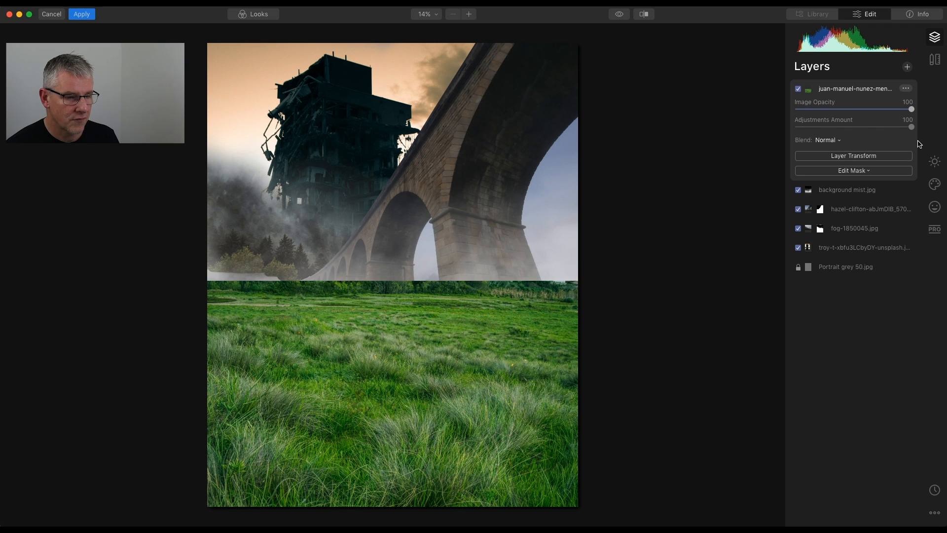
# Darken and mute the grass layer's greens in the advanced Color settings with saturation -25 and luminance -33.
pyautogui.click(936, 163)
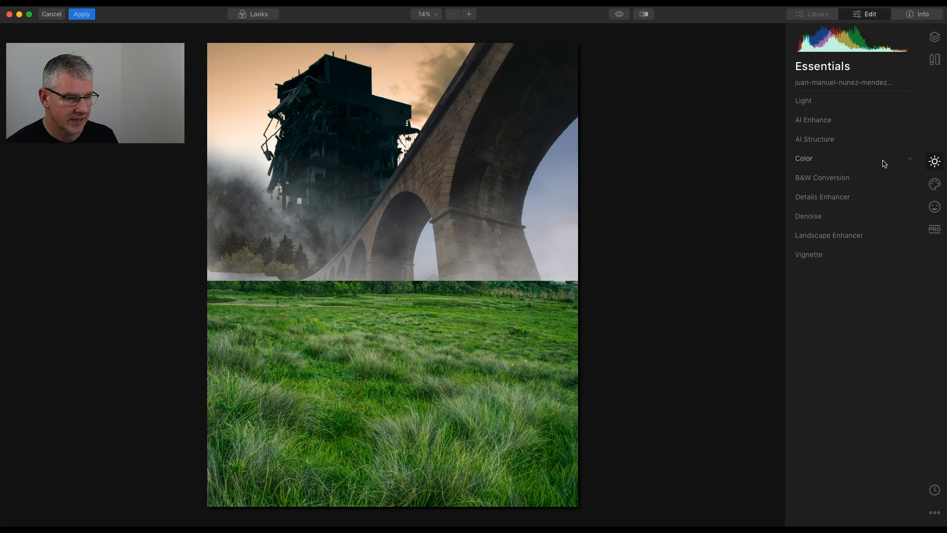
pyautogui.click(806, 159)
pyautogui.click(853, 236)
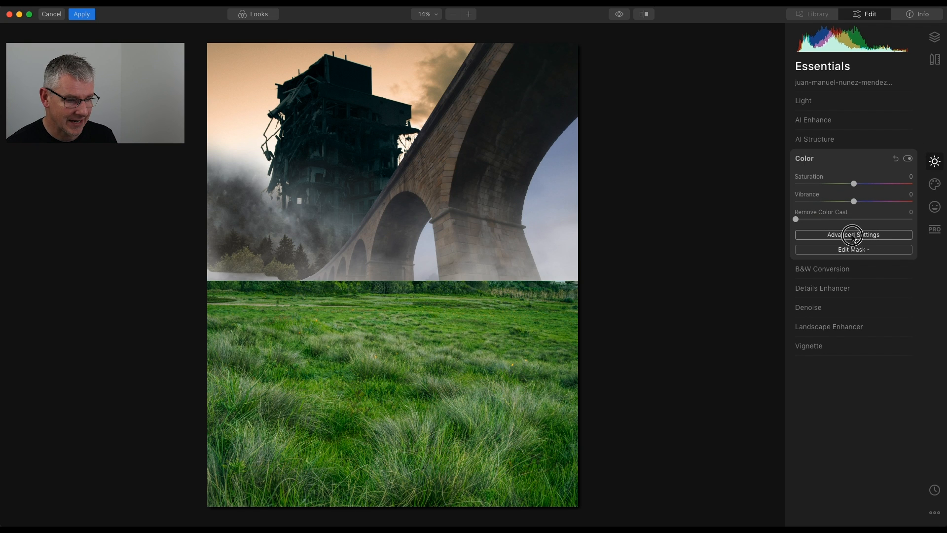
pyautogui.click(846, 250)
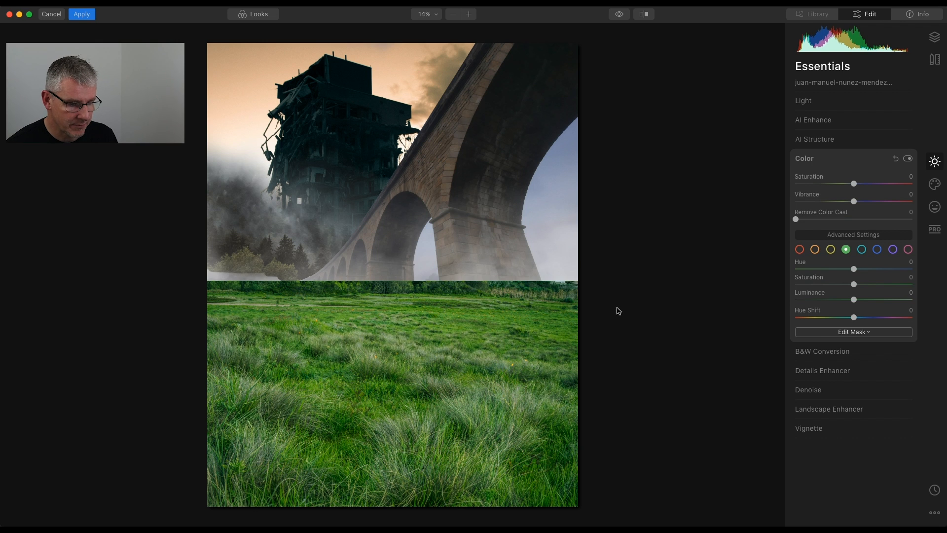
pyautogui.moveTo(855, 302); pyautogui.dragTo(839, 285)
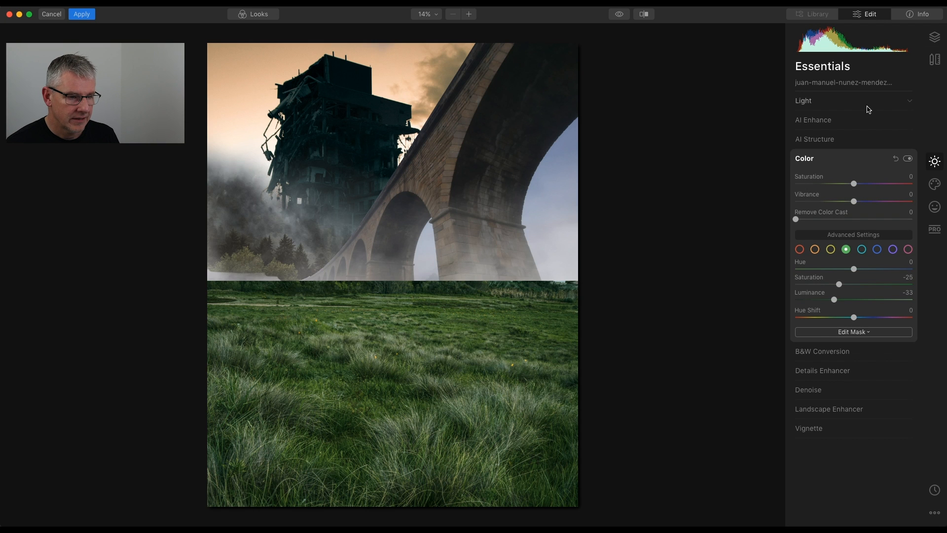
# Erase the grass layer's hard upper edge with a mask brush of size 160 and 100% softness.
pyautogui.click(936, 39)
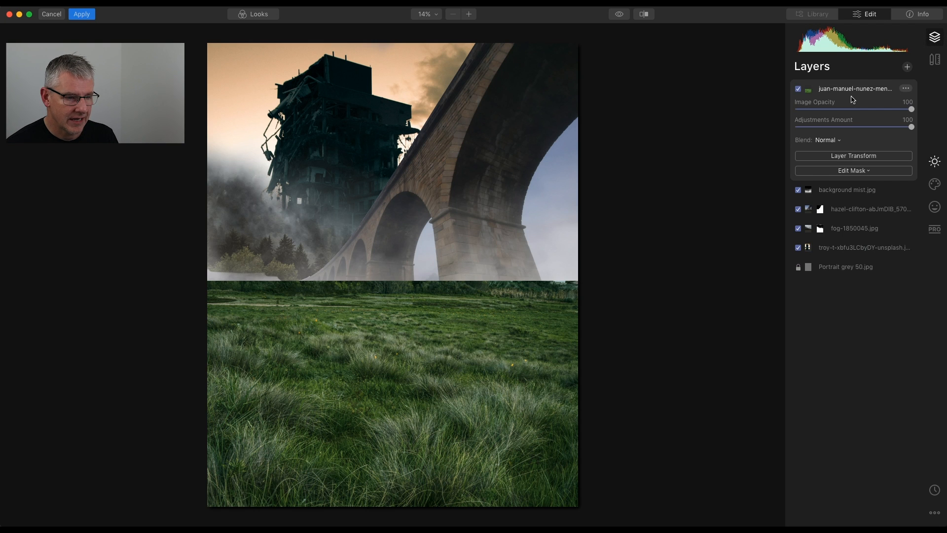
pyautogui.click(864, 171)
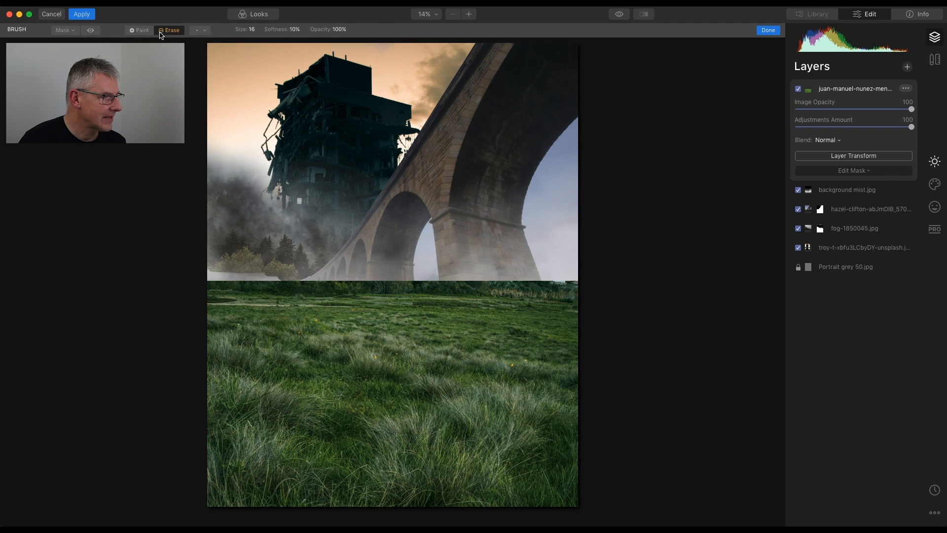
pyautogui.click(296, 32)
pyautogui.moveTo(297, 41); pyautogui.dragTo(355, 40)
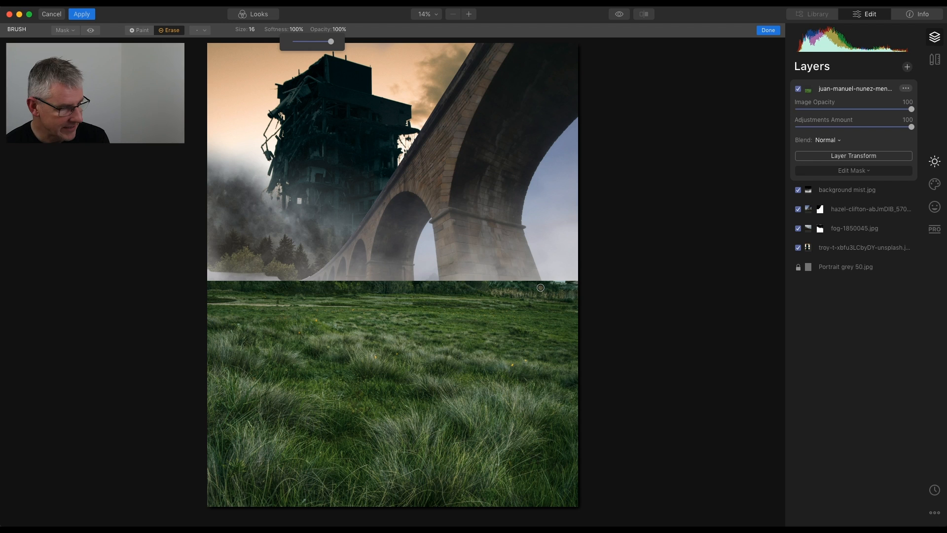
pyautogui.press(']')
pyautogui.press(']')
pyautogui.press(']')
pyautogui.press(']')
pyautogui.press(']')
pyautogui.press(']')
pyautogui.press(']')
pyautogui.press(']')
pyautogui.press(']')
pyautogui.press(']')
pyautogui.press(']')
pyautogui.press(']')
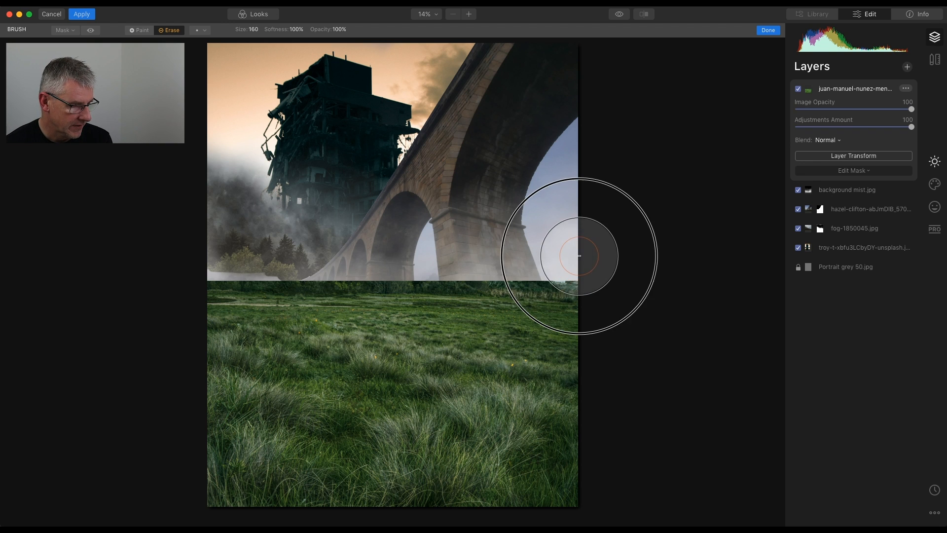
pyautogui.moveTo(579, 255); pyautogui.dragTo(391, 257)
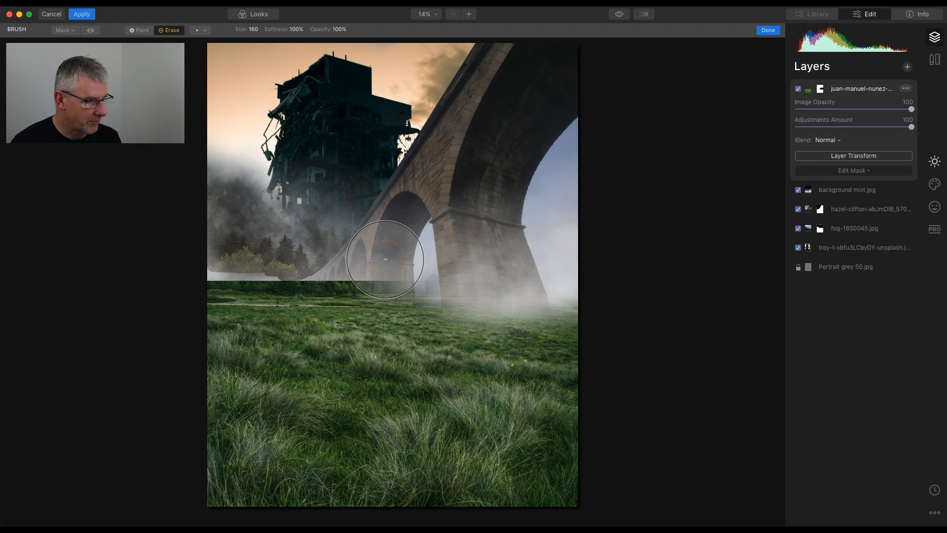
pyautogui.moveTo(349, 258)
pyautogui.mouseDown()
pyautogui.moveTo(412, 253)
pyautogui.moveTo(230, 256)
pyautogui.moveTo(256, 259)
pyautogui.moveTo(246, 274)
pyautogui.moveTo(348, 283)
pyautogui.moveTo(570, 277)
pyautogui.moveTo(476, 286)
pyautogui.moveTo(373, 263)
pyautogui.moveTo(213, 266)
pyautogui.moveTo(600, 281)
pyautogui.moveTo(273, 270)
pyautogui.mouseUp()
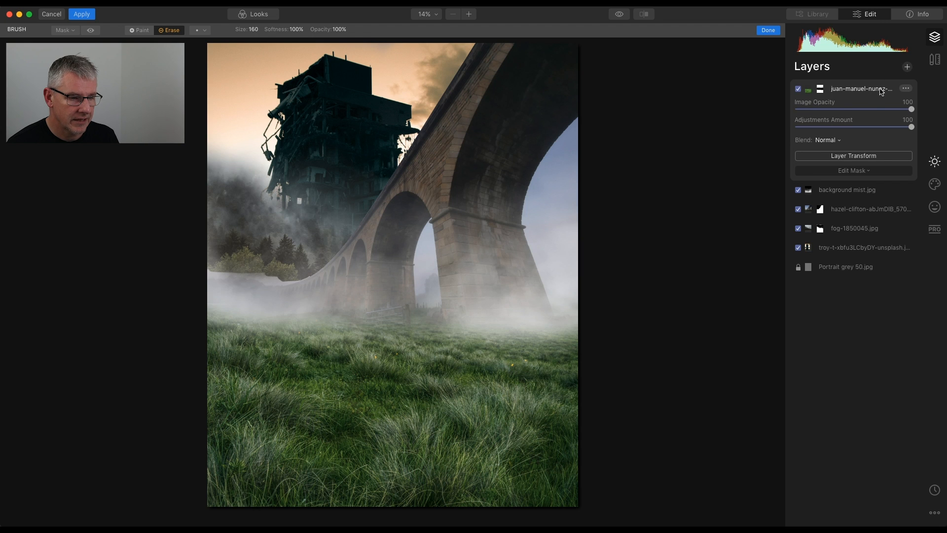
# Move the background mist layer above the grass layer and turn the grass layer's visibility back on.
pyautogui.click(846, 193)
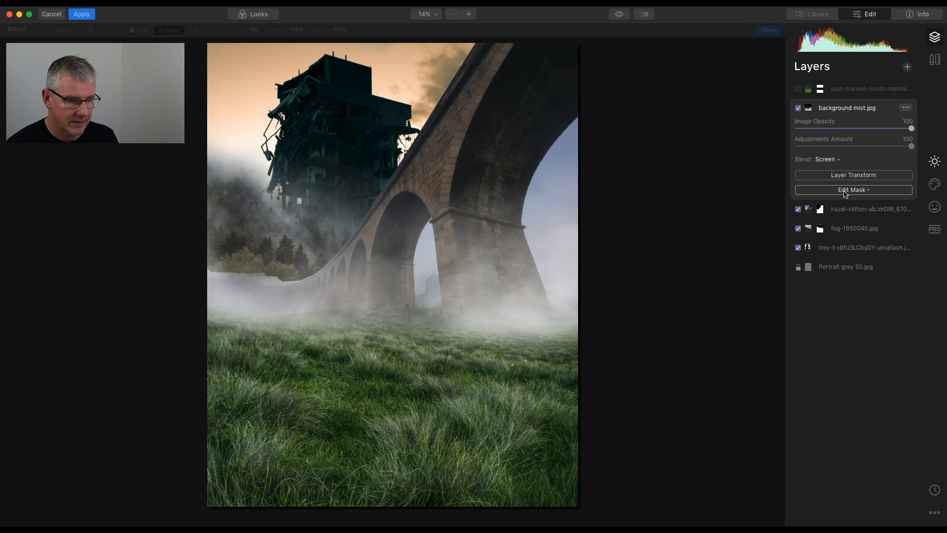
pyautogui.click(845, 192)
pyautogui.click(845, 193)
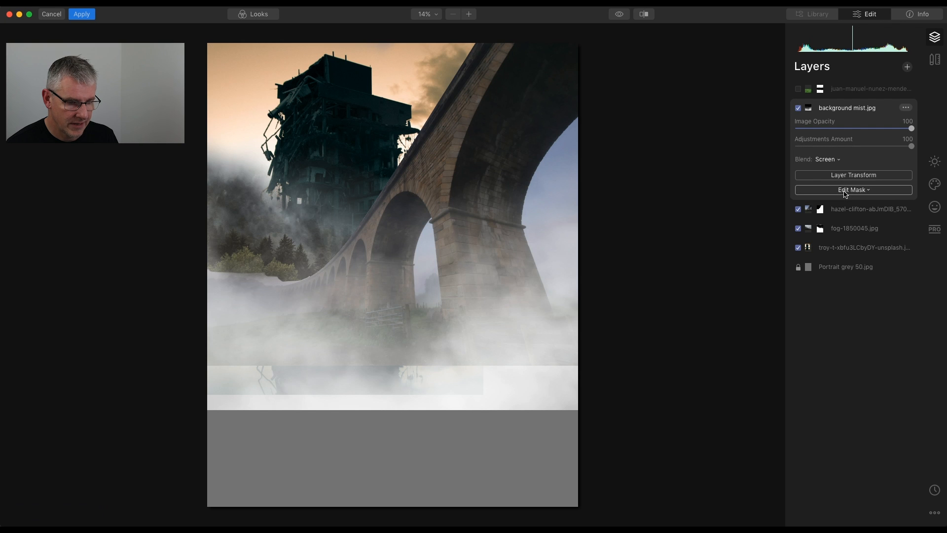
pyautogui.moveTo(843, 110); pyautogui.dragTo(850, 90)
pyautogui.click(797, 191)
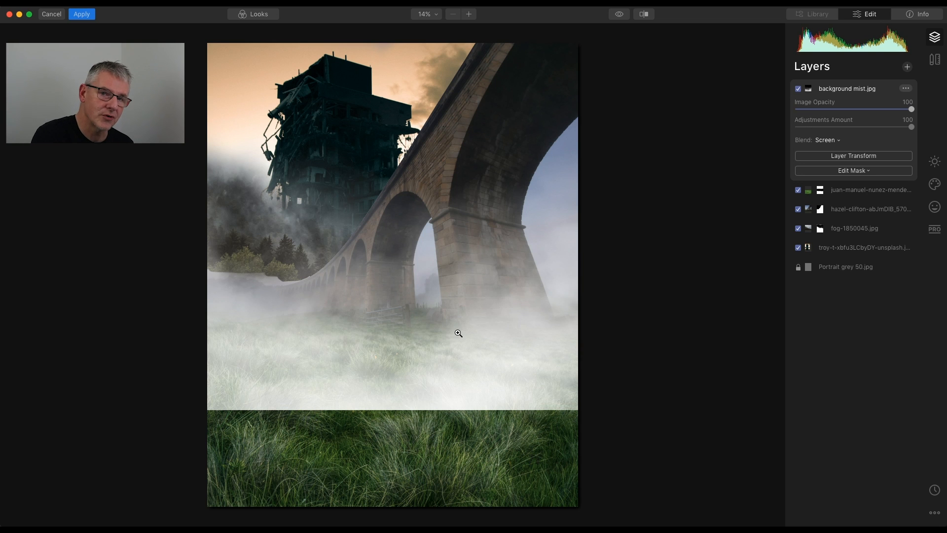
# Erase the mist layer's lower part with a mask brush so its hard edge blends into the foreground grass.
pyautogui.click(861, 171)
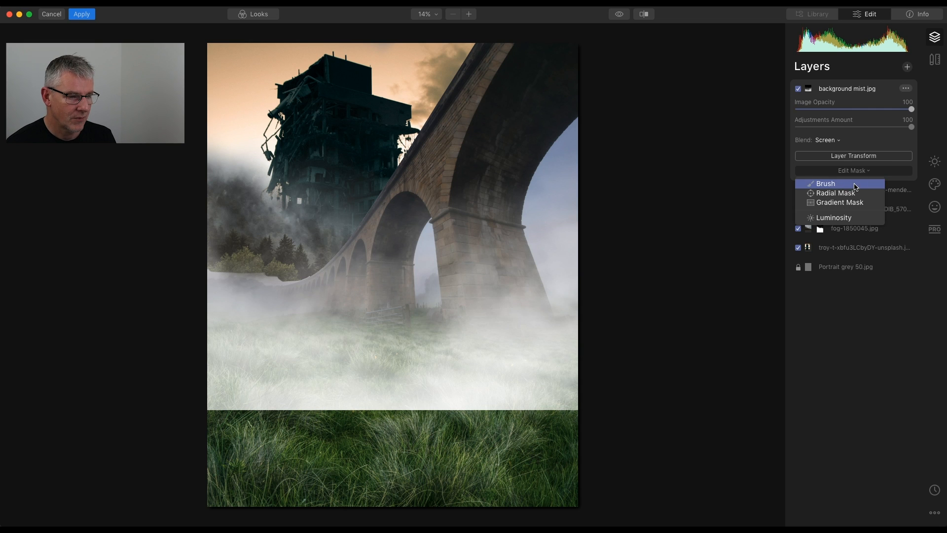
pyautogui.click(855, 184)
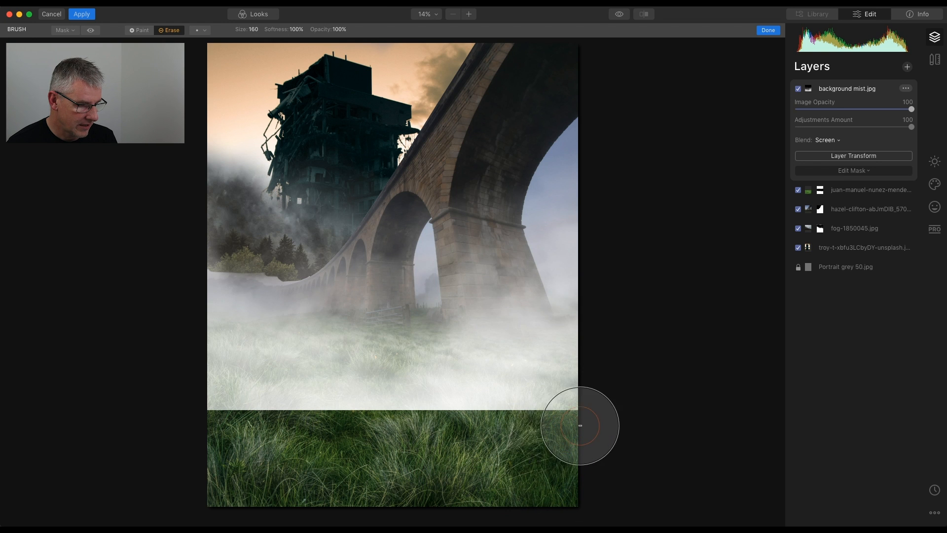
pyautogui.moveTo(558, 418)
pyautogui.mouseDown()
pyautogui.moveTo(455, 419)
pyautogui.moveTo(504, 409)
pyautogui.moveTo(329, 434)
pyautogui.moveTo(212, 421)
pyautogui.moveTo(312, 444)
pyautogui.moveTo(414, 434)
pyautogui.moveTo(304, 451)
pyautogui.moveTo(354, 454)
pyautogui.moveTo(402, 444)
pyautogui.moveTo(271, 425)
pyautogui.moveTo(258, 457)
pyautogui.moveTo(400, 432)
pyautogui.moveTo(395, 404)
pyautogui.moveTo(509, 430)
pyautogui.moveTo(543, 433)
pyautogui.moveTo(551, 424)
pyautogui.moveTo(343, 452)
pyautogui.moveTo(287, 404)
pyautogui.moveTo(294, 390)
pyautogui.moveTo(280, 452)
pyautogui.moveTo(244, 456)
pyautogui.moveTo(235, 494)
pyautogui.mouseUp()
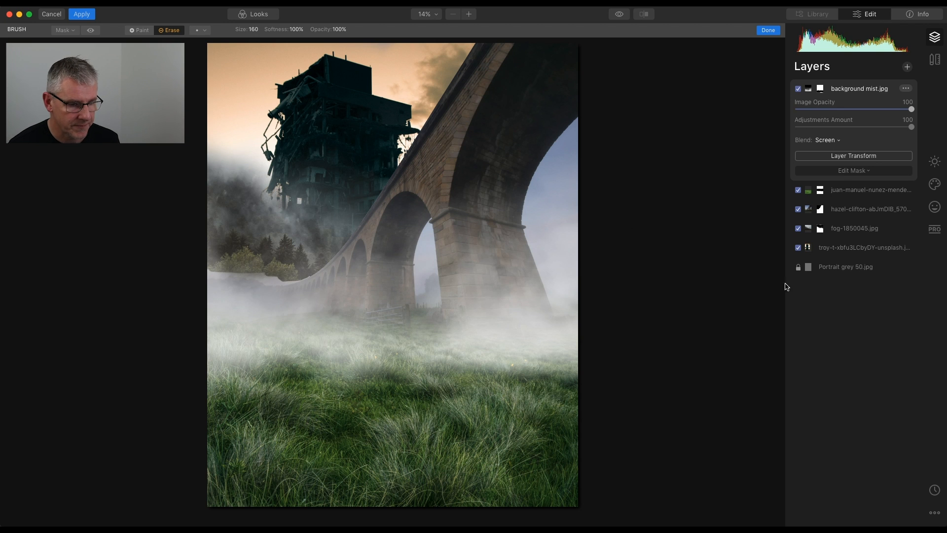
# Erase the viaduct layer's pale edge below the trees with a mask brush of size 100 at 59% opacity.
pyautogui.click(848, 210)
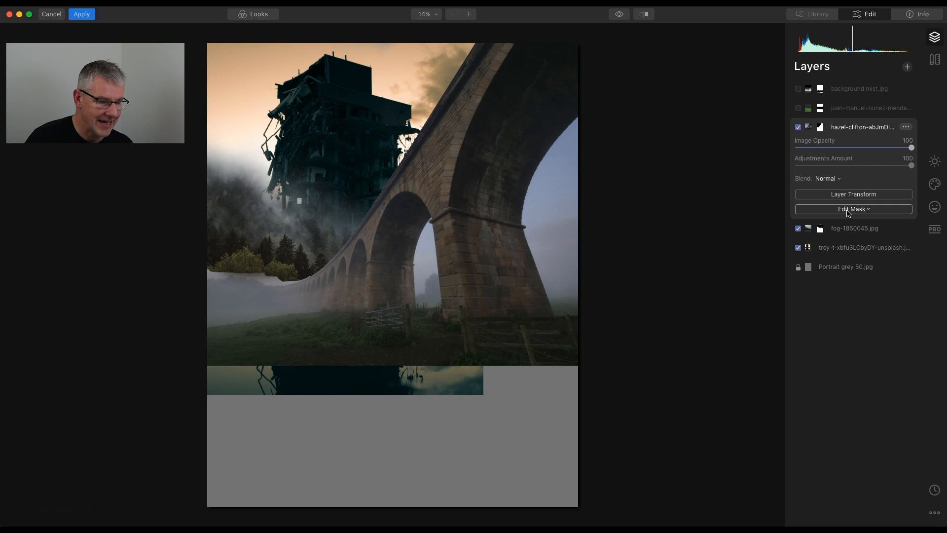
pyautogui.click(848, 211)
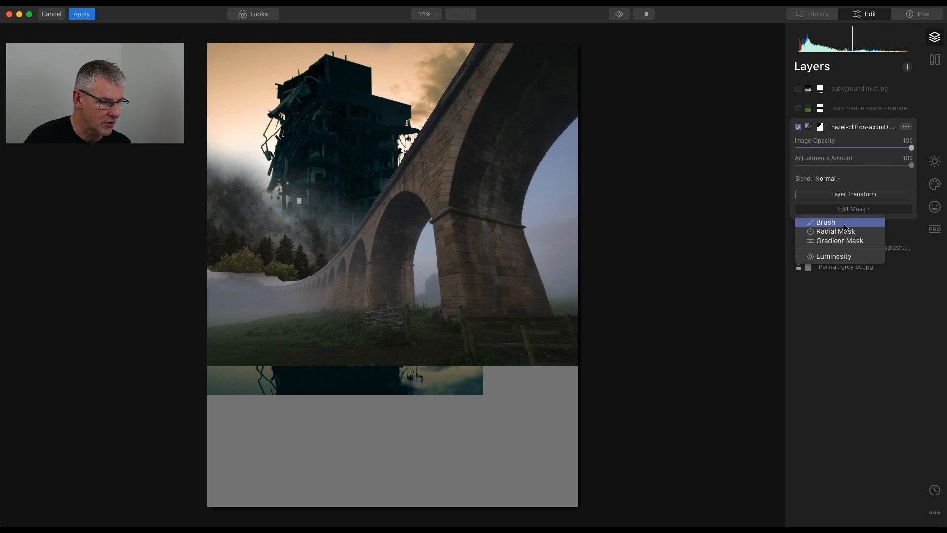
pyautogui.click(834, 223)
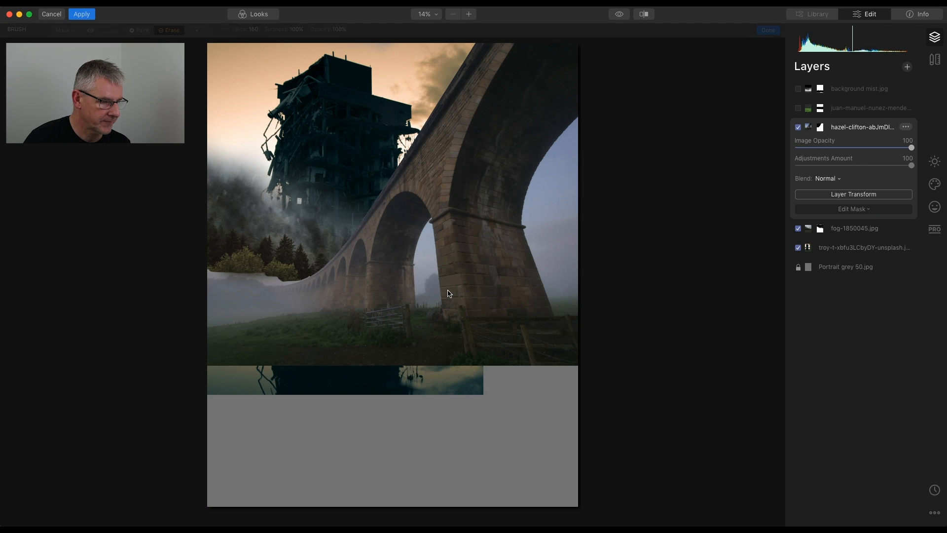
pyautogui.click(336, 30)
pyautogui.moveTo(341, 42); pyautogui.dragTo(324, 42)
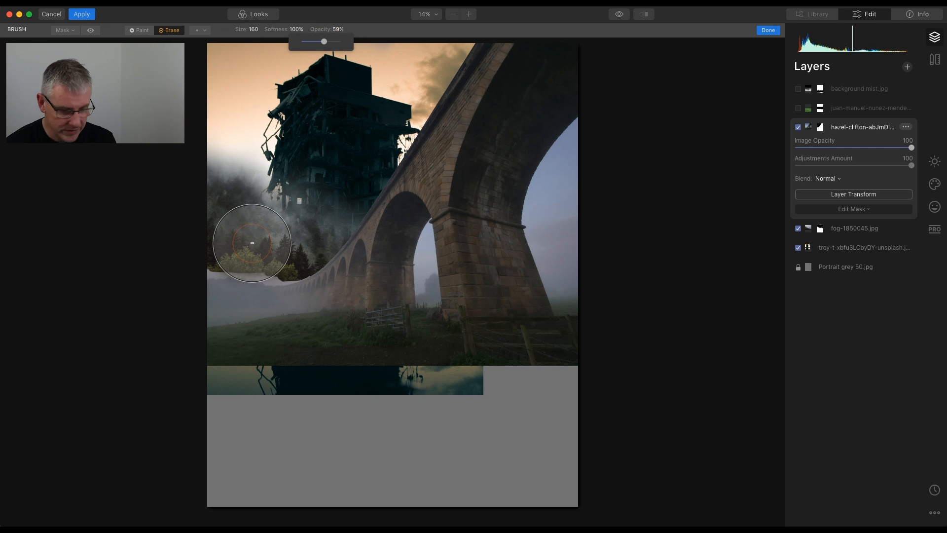
pyautogui.press('[')
pyautogui.press('[')
pyautogui.press('[')
pyautogui.press('[')
pyautogui.press('[')
pyautogui.press('[')
pyautogui.moveTo(244, 276)
pyautogui.mouseDown()
pyautogui.moveTo(259, 270)
pyautogui.moveTo(234, 277)
pyautogui.mouseUp()
pyautogui.moveTo(233, 276); pyautogui.dragTo(255, 274)
pyautogui.moveTo(255, 275); pyautogui.dragTo(258, 271)
pyautogui.moveTo(259, 270)
pyautogui.mouseDown()
pyautogui.moveTo(233, 275)
pyautogui.moveTo(274, 249)
pyautogui.moveTo(286, 263)
pyautogui.moveTo(276, 271)
pyautogui.mouseUp()
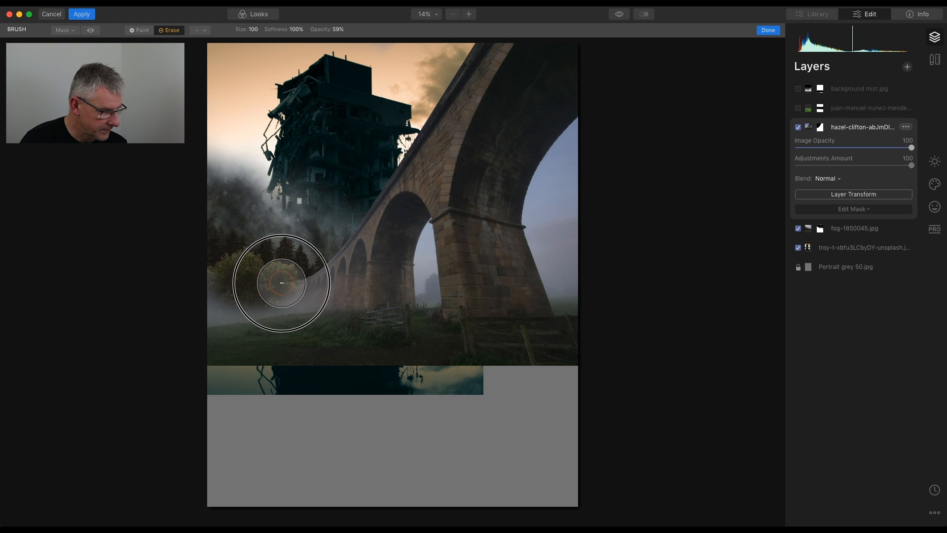
# Extend the viaduct mask erasing from the canvas's left edge across the bushes, then show the mist and grass layers again.
pyautogui.moveTo(207, 269); pyautogui.dragTo(216, 281)
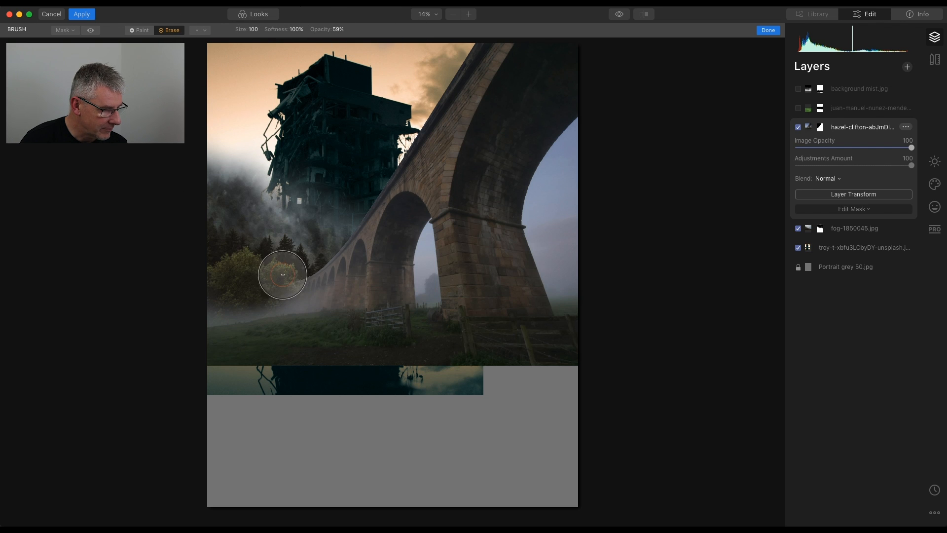
pyautogui.moveTo(282, 277)
pyautogui.mouseDown()
pyautogui.moveTo(209, 299)
pyautogui.moveTo(278, 274)
pyautogui.moveTo(284, 257)
pyautogui.moveTo(243, 288)
pyautogui.mouseUp()
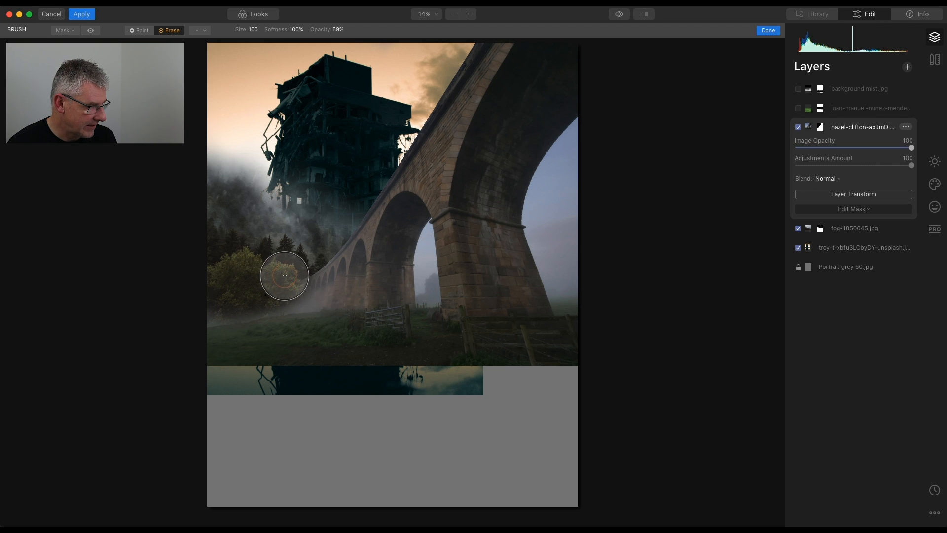
pyautogui.moveTo(293, 264); pyautogui.dragTo(263, 268)
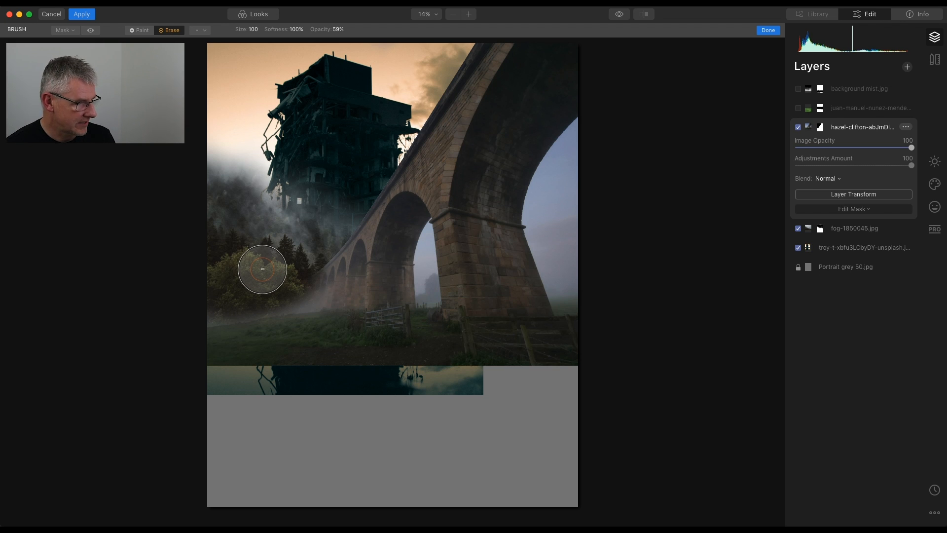
pyautogui.moveTo(262, 269); pyautogui.dragTo(289, 270)
pyautogui.click(800, 91)
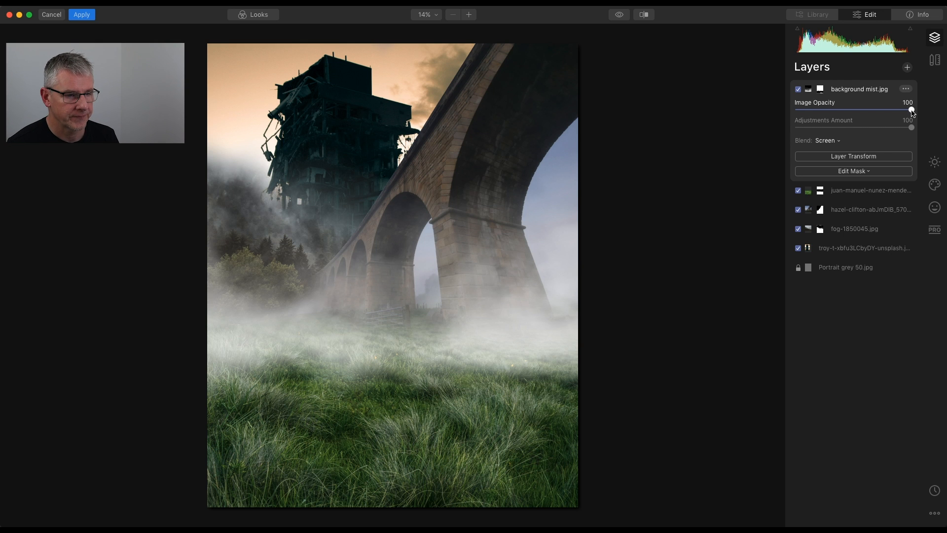
# Add the photo of the two soldiers from the Last men standing folder as a new image layer.
pyautogui.click(907, 67)
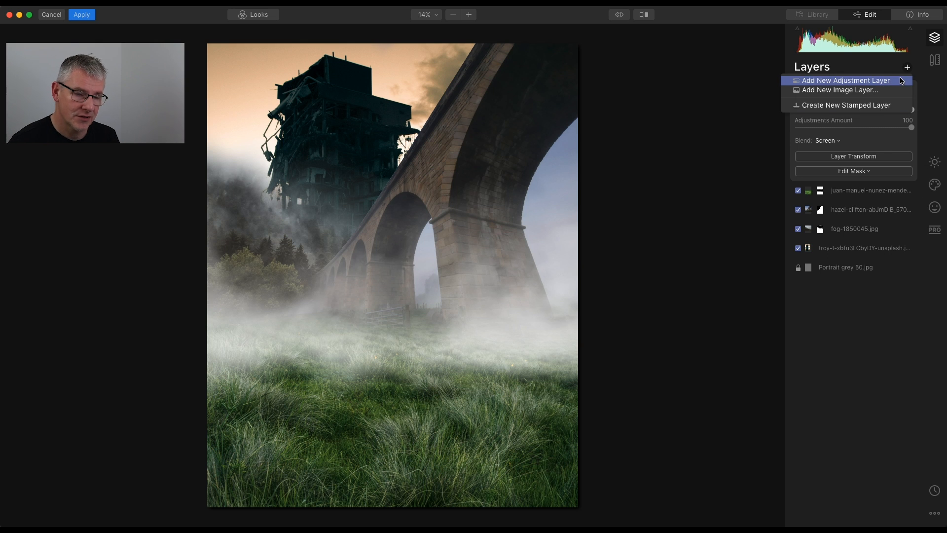
pyautogui.click(892, 94)
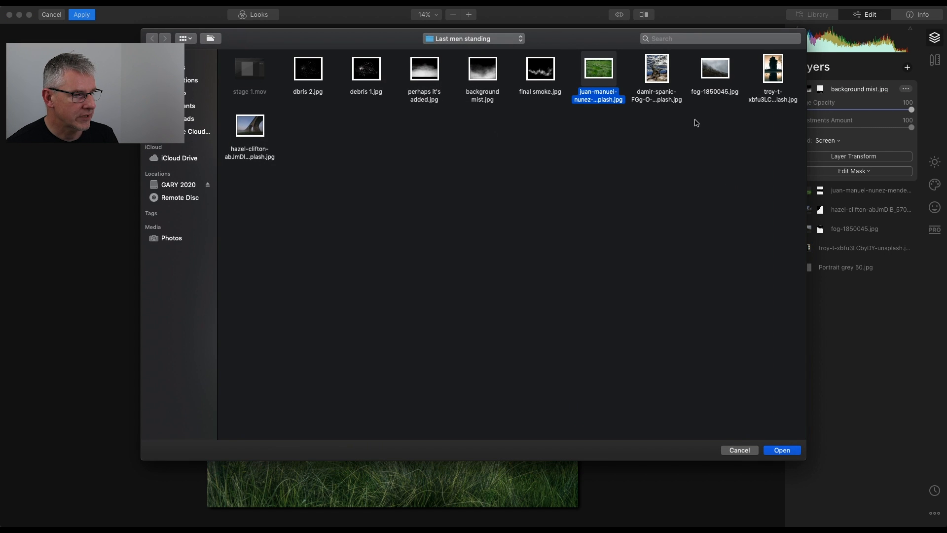
pyautogui.click(659, 78)
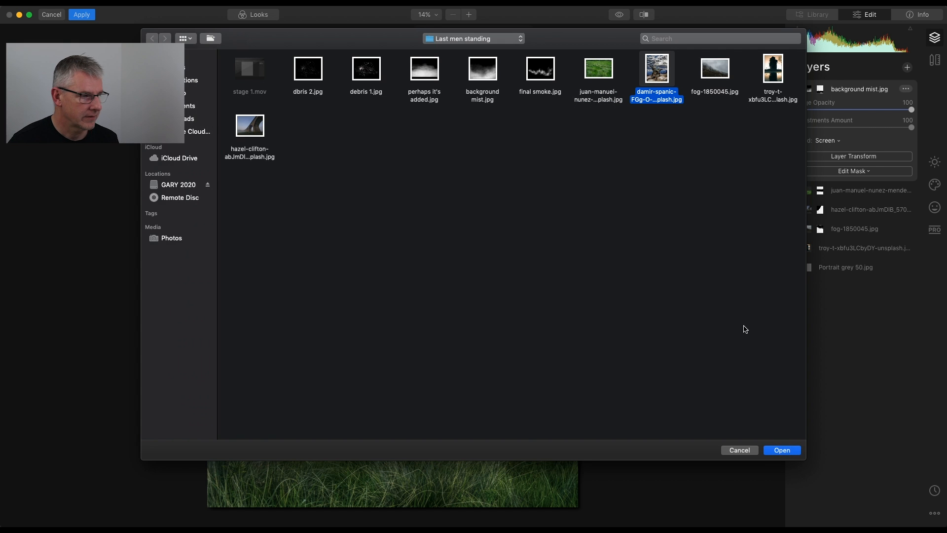
pyautogui.press('Return')
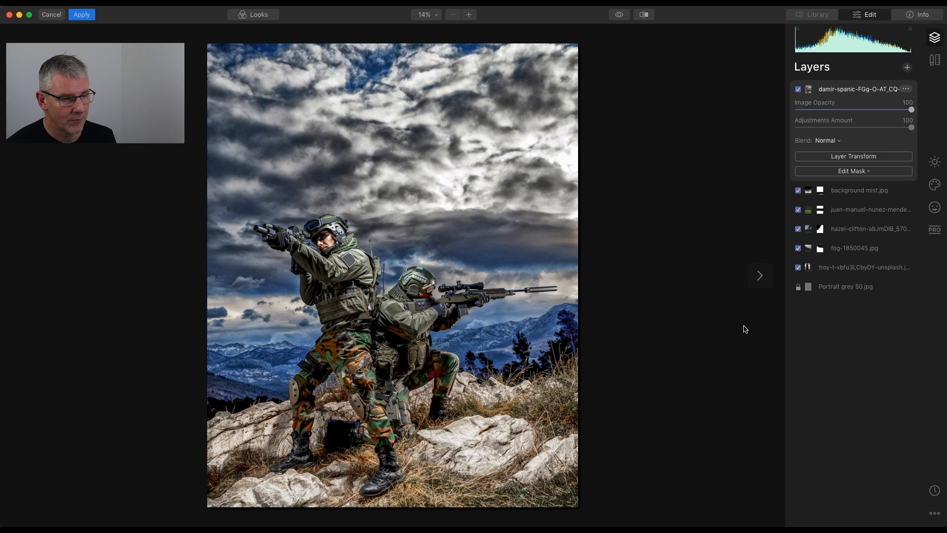
# Lower the soldiers layer's opacity to 40 while shifting it slightly upward, then restore its opacity to 100.
pyautogui.moveTo(913, 113); pyautogui.dragTo(841, 113)
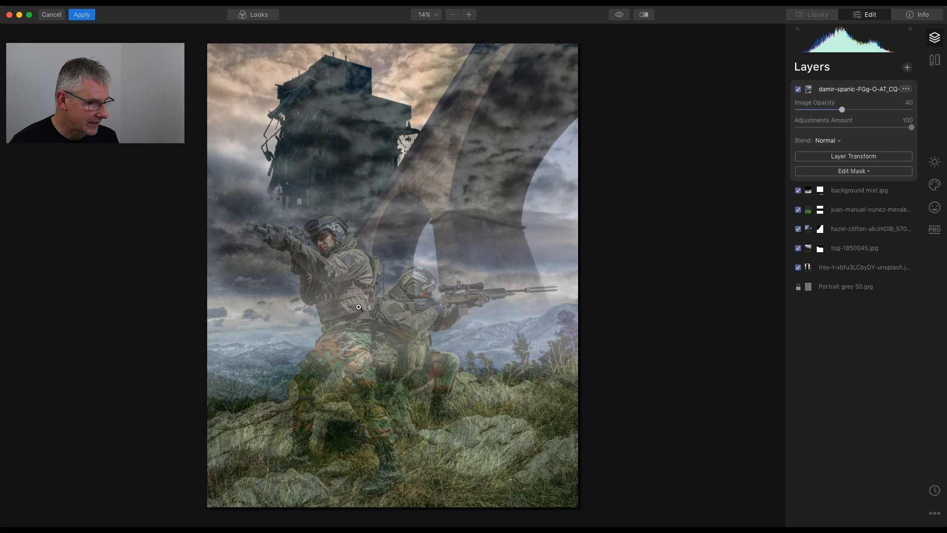
pyautogui.click(859, 157)
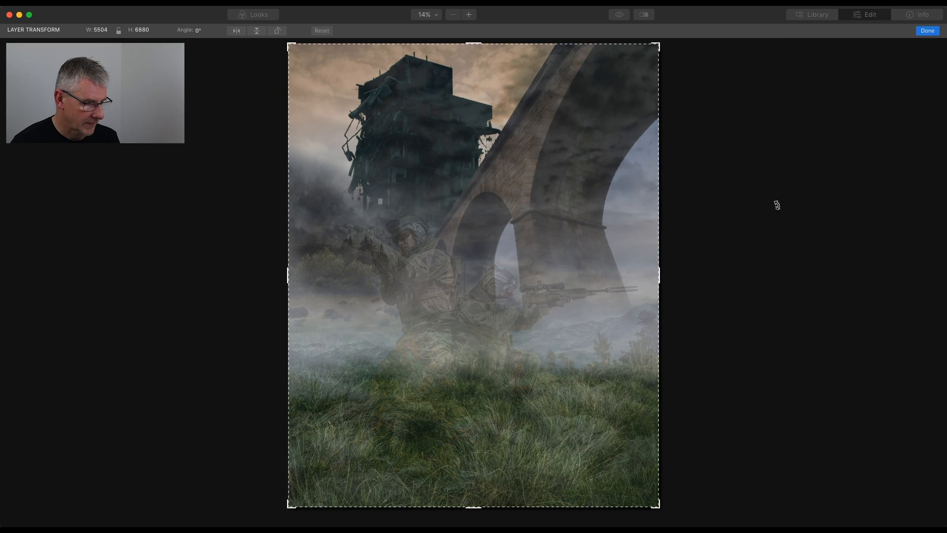
pyautogui.moveTo(488, 344); pyautogui.dragTo(488, 329)
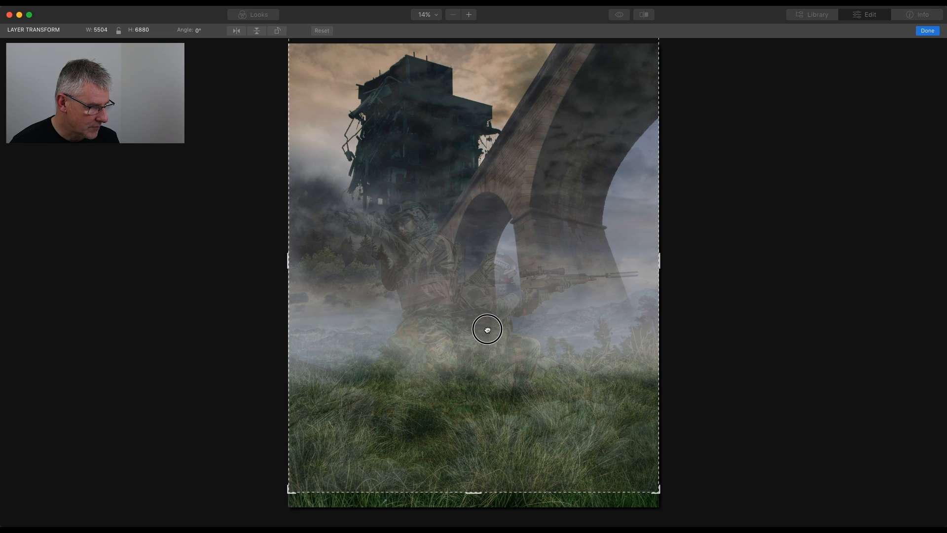
pyautogui.moveTo(487, 329); pyautogui.dragTo(486, 332)
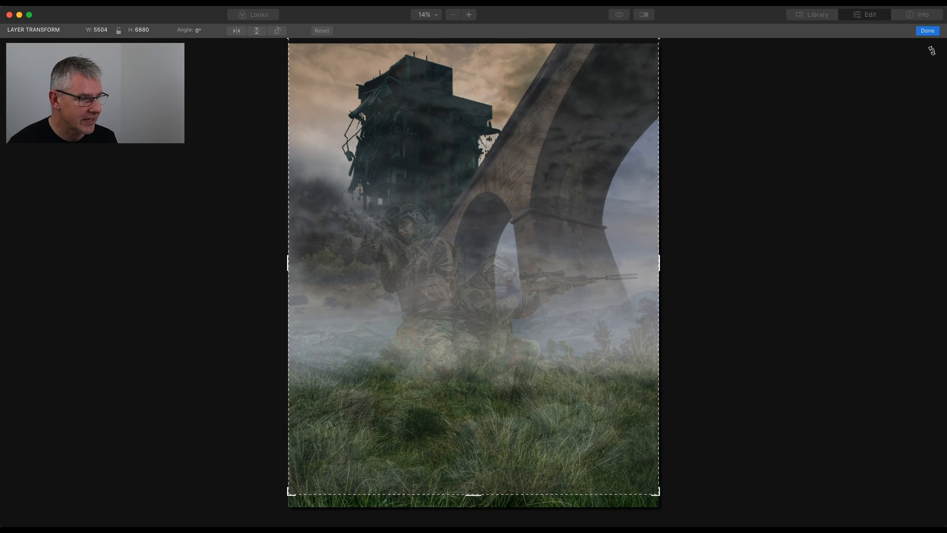
pyautogui.click(929, 32)
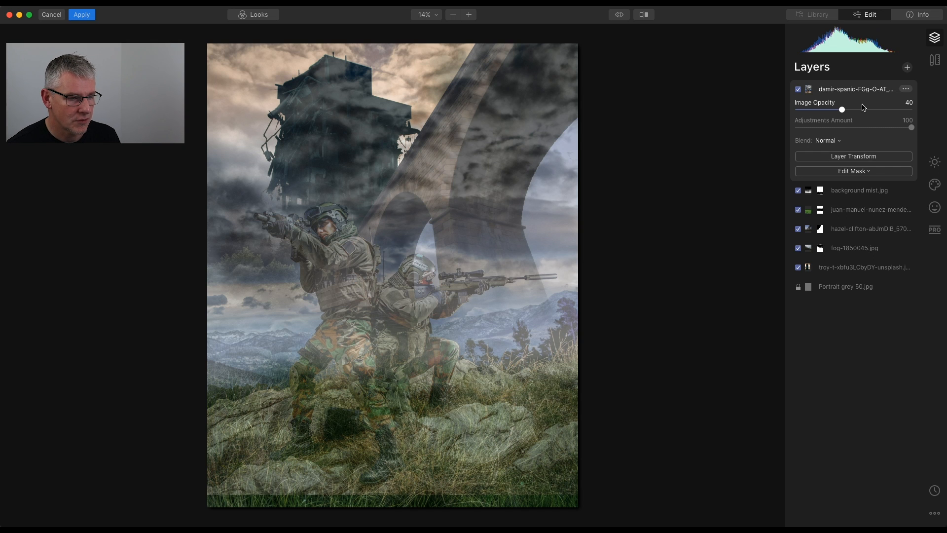
pyautogui.moveTo(842, 109); pyautogui.dragTo(912, 110)
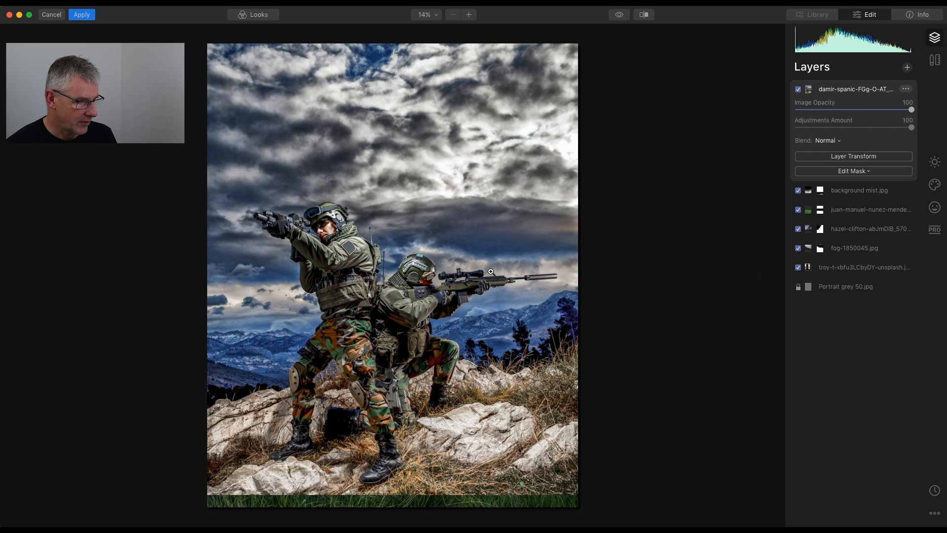
# Start an erasing brush mask on the soldiers layer with size 16, softness 21% and opacity 100%.
pyautogui.click(420, 270)
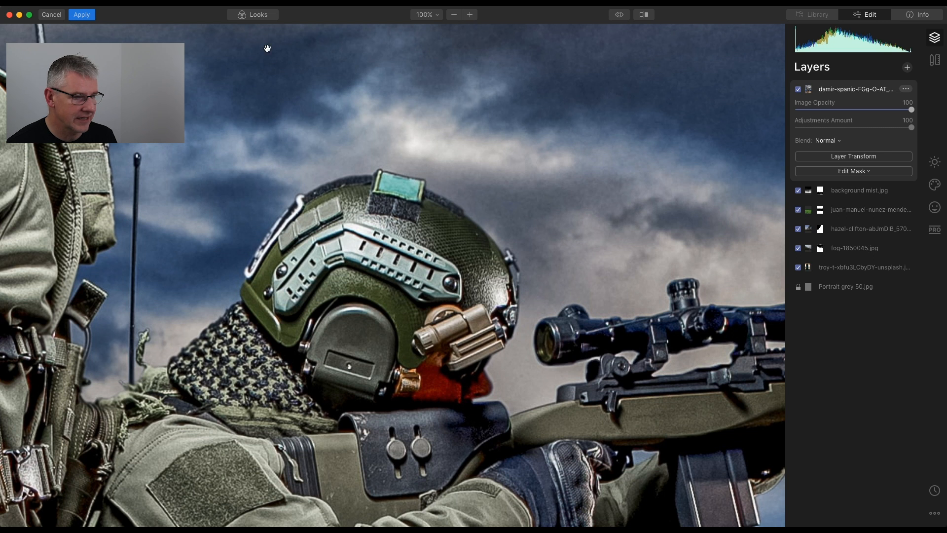
pyautogui.click(853, 171)
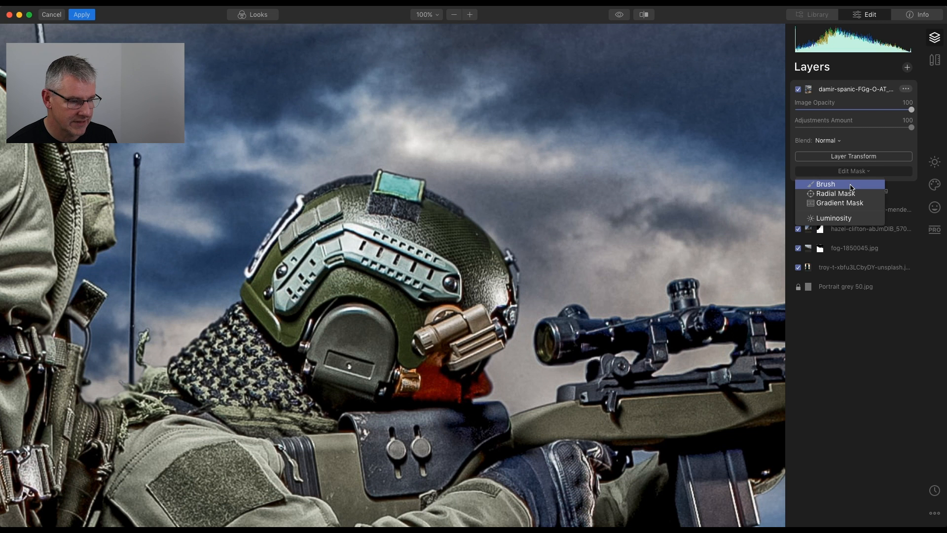
pyautogui.press('Return')
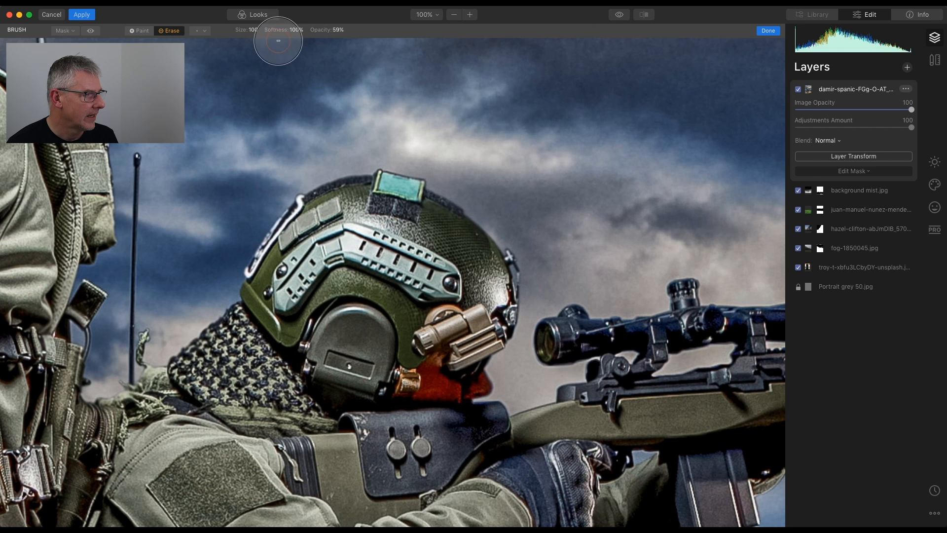
pyautogui.click(299, 33)
pyautogui.moveTo(299, 42); pyautogui.dragTo(266, 42)
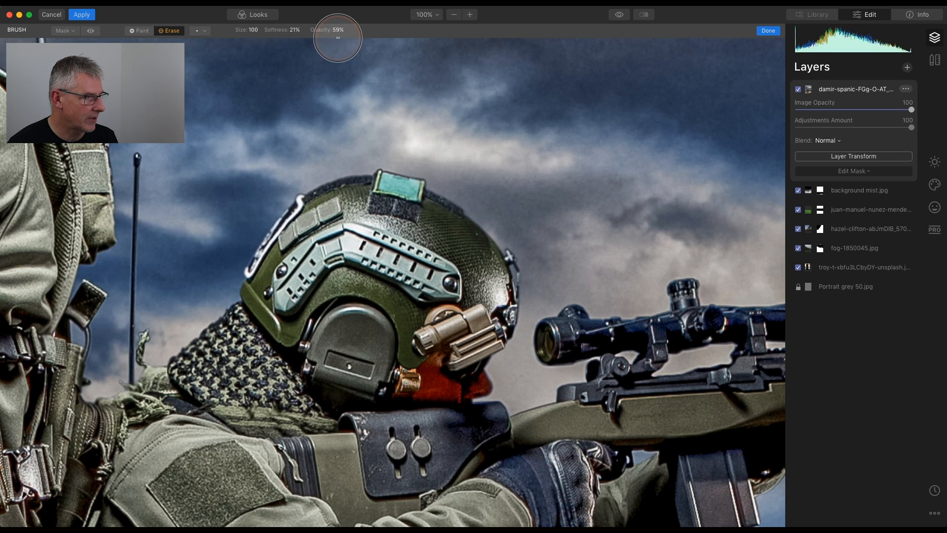
pyautogui.moveTo(338, 37); pyautogui.dragTo(370, 42)
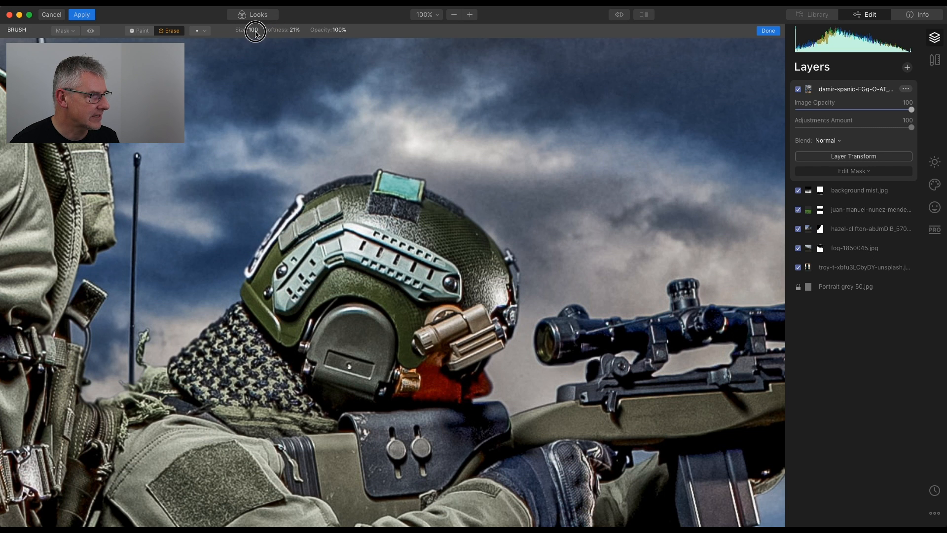
pyautogui.moveTo(255, 32); pyautogui.dragTo(247, 42)
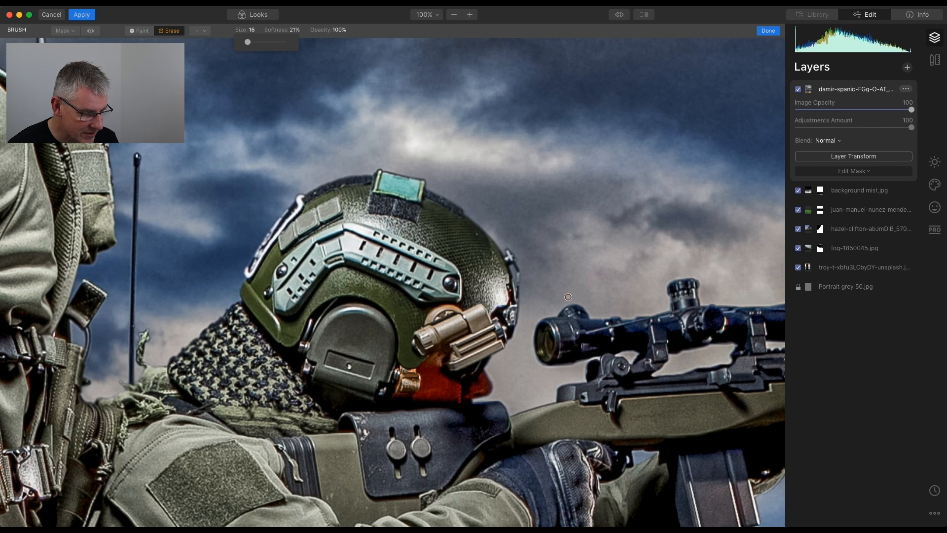
# Erase the background tightly along the outlines of both soldiers and their rifles on the soldiers layer's mask.
pyautogui.moveTo(561, 299)
pyautogui.mouseDown()
pyautogui.moveTo(576, 291)
pyautogui.moveTo(560, 300)
pyautogui.moveTo(596, 316)
pyautogui.moveTo(663, 311)
pyautogui.moveTo(672, 270)
pyautogui.mouseUp()
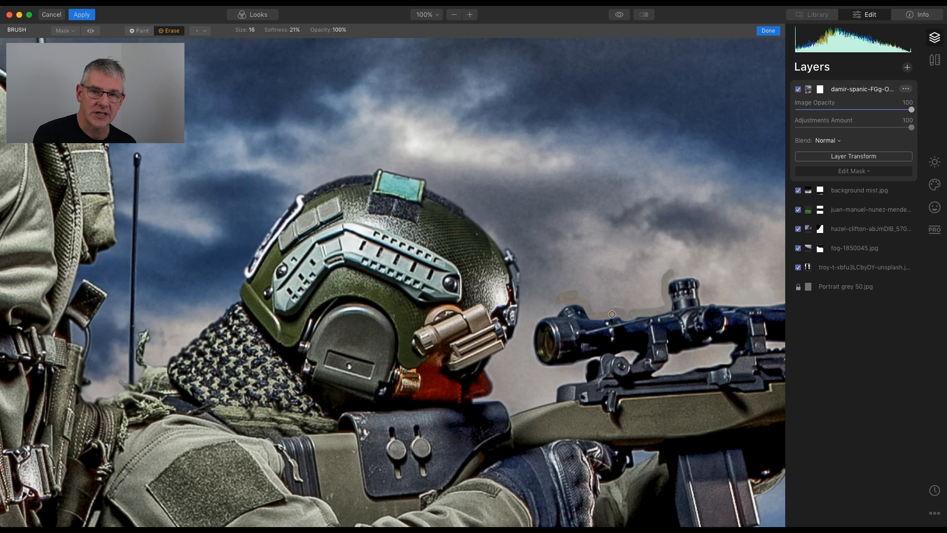
pyautogui.moveTo(612, 314); pyautogui.dragTo(464, 190)
pyautogui.moveTo(553, 163)
pyautogui.mouseDown()
pyautogui.moveTo(715, 167)
pyautogui.moveTo(724, 217)
pyautogui.mouseUp()
pyautogui.moveTo(572, 234); pyautogui.dragTo(511, 246)
pyautogui.moveTo(427, 239); pyautogui.dragTo(385, 197)
pyautogui.moveTo(679, 220); pyautogui.dragTo(368, 243)
pyautogui.moveTo(466, 236)
pyautogui.mouseDown()
pyautogui.moveTo(613, 228)
pyautogui.moveTo(759, 236)
pyautogui.mouseUp()
pyautogui.moveTo(640, 263); pyautogui.dragTo(649, 263)
pyautogui.moveTo(762, 255); pyautogui.dragTo(618, 300)
pyautogui.moveTo(525, 318)
pyautogui.mouseDown()
pyautogui.moveTo(601, 307)
pyautogui.moveTo(223, 323)
pyautogui.mouseUp()
pyautogui.moveTo(379, 251); pyautogui.dragTo(613, 229)
pyautogui.moveTo(616, 268); pyautogui.dragTo(316, 280)
pyautogui.moveTo(315, 280); pyautogui.dragTo(684, 159)
pyautogui.moveTo(532, 221)
pyautogui.mouseDown()
pyautogui.moveTo(394, 262)
pyautogui.moveTo(586, 89)
pyautogui.mouseUp()
pyautogui.moveTo(544, 143); pyautogui.dragTo(255, 270)
pyautogui.moveTo(273, 378)
pyautogui.mouseDown()
pyautogui.moveTo(252, 274)
pyautogui.moveTo(255, 387)
pyautogui.mouseUp()
pyautogui.moveTo(254, 386)
pyautogui.mouseDown()
pyautogui.moveTo(298, 387)
pyautogui.moveTo(223, 145)
pyautogui.mouseUp()
pyautogui.moveTo(224, 145)
pyautogui.mouseDown()
pyautogui.moveTo(361, 185)
pyautogui.moveTo(402, 316)
pyautogui.mouseUp()
pyautogui.moveTo(302, 102); pyautogui.dragTo(427, 183)
pyautogui.press('[')
pyautogui.moveTo(429, 187)
pyautogui.mouseDown()
pyautogui.moveTo(439, 262)
pyautogui.moveTo(431, 353)
pyautogui.moveTo(501, 320)
pyautogui.mouseUp()
pyautogui.press(']')
pyautogui.moveTo(434, 330); pyautogui.dragTo(446, 264)
pyautogui.moveTo(434, 296); pyautogui.dragTo(588, 437)
pyautogui.moveTo(438, 250)
pyautogui.mouseDown()
pyautogui.moveTo(331, 297)
pyautogui.moveTo(217, 446)
pyautogui.mouseUp()
pyautogui.moveTo(217, 446)
pyautogui.mouseDown()
pyautogui.moveTo(199, 461)
pyautogui.moveTo(161, 350)
pyautogui.moveTo(150, 414)
pyautogui.moveTo(131, 111)
pyautogui.moveTo(86, 150)
pyautogui.moveTo(37, 64)
pyautogui.mouseUp()
pyautogui.moveTo(37, 64)
pyautogui.mouseDown()
pyautogui.moveTo(422, 269)
pyautogui.moveTo(340, 190)
pyautogui.moveTo(313, 101)
pyautogui.moveTo(424, 217)
pyautogui.mouseUp()
pyautogui.moveTo(265, 91)
pyautogui.mouseDown()
pyautogui.moveTo(516, 171)
pyautogui.moveTo(296, 348)
pyautogui.moveTo(328, 379)
pyautogui.mouseUp()
pyautogui.moveTo(247, 269)
pyautogui.mouseDown()
pyautogui.moveTo(478, 258)
pyautogui.moveTo(332, 230)
pyautogui.moveTo(133, 272)
pyautogui.moveTo(395, 217)
pyautogui.moveTo(390, 446)
pyautogui.mouseUp()
pyautogui.moveTo(395, 447); pyautogui.dragTo(325, 183)
pyautogui.moveTo(317, 297)
pyautogui.mouseDown()
pyautogui.moveTo(325, 215)
pyautogui.moveTo(372, 372)
pyautogui.moveTo(251, 276)
pyautogui.mouseUp()
pyautogui.moveTo(405, 493); pyautogui.dragTo(341, 155)
pyautogui.moveTo(331, 163); pyautogui.dragTo(473, 357)
pyautogui.moveTo(487, 419); pyautogui.dragTo(487, 368)
pyautogui.moveTo(463, 434); pyautogui.dragTo(407, 158)
pyautogui.moveTo(430, 143); pyautogui.dragTo(291, 334)
pyautogui.moveTo(292, 333); pyautogui.dragTo(56, 429)
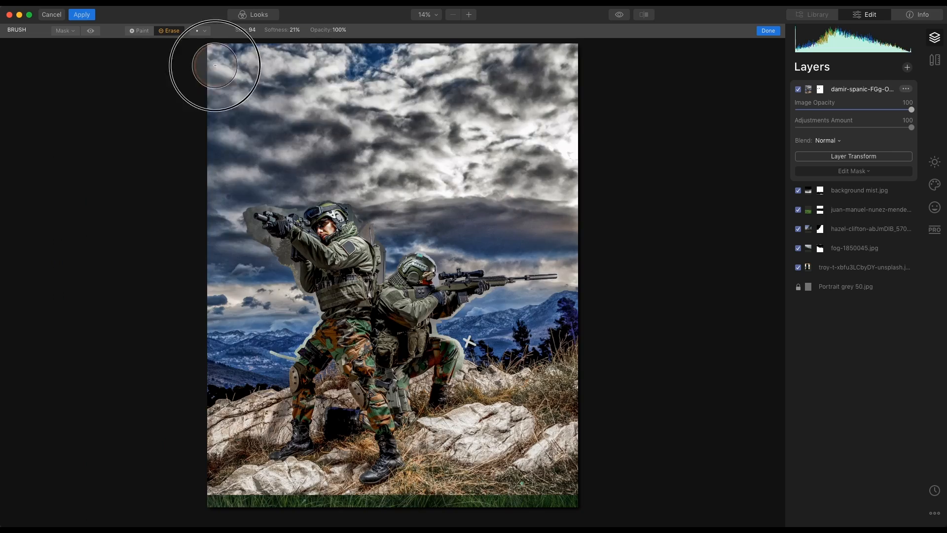
# Erase the remaining sky and mountains around the soldiers with a size 94 brush at 0% softness.
pyautogui.moveTo(214, 65); pyautogui.dragTo(533, 148)
pyautogui.press('super+equal')
pyautogui.press('super+equal')
pyautogui.moveTo(395, 148); pyautogui.dragTo(676, 499)
pyautogui.moveTo(222, 376); pyautogui.dragTo(526, 332)
pyautogui.moveTo(676, 494); pyautogui.dragTo(279, 252)
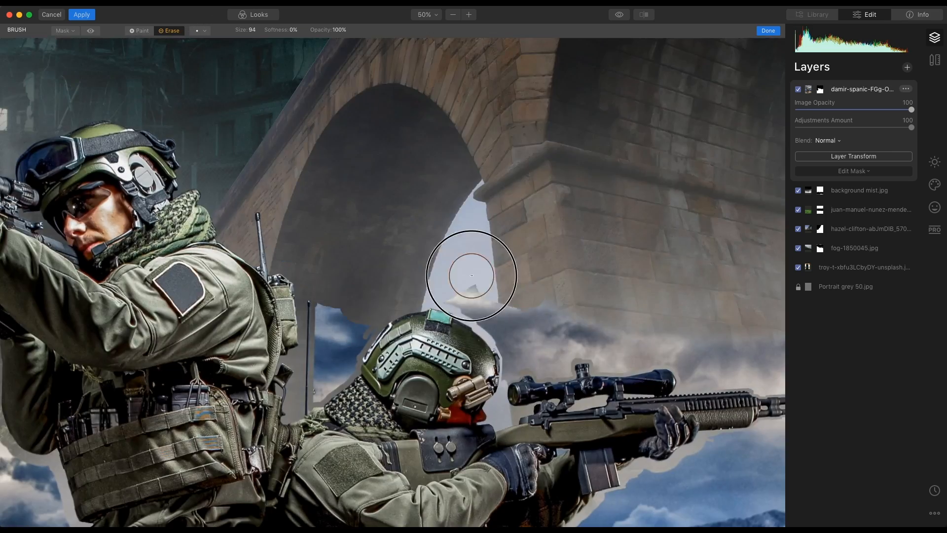
pyautogui.moveTo(471, 273); pyautogui.dragTo(560, 306)
pyautogui.moveTo(641, 346); pyautogui.dragTo(426, 301)
pyautogui.moveTo(482, 342)
pyautogui.mouseDown()
pyautogui.moveTo(537, 302)
pyautogui.moveTo(685, 338)
pyautogui.mouseUp()
pyautogui.moveTo(690, 378)
pyautogui.mouseDown()
pyautogui.moveTo(540, 390)
pyautogui.moveTo(423, 434)
pyautogui.mouseUp()
pyautogui.moveTo(291, 518)
pyautogui.mouseDown()
pyautogui.moveTo(341, 355)
pyautogui.moveTo(547, 338)
pyautogui.moveTo(404, 384)
pyautogui.mouseUp()
# Erase the rock and dry grass between the soldiers' legs with a size 10 brush at 15% softness.
pyautogui.press('super+equal')
pyautogui.press('super+equal')
pyautogui.moveTo(364, 268); pyautogui.dragTo(664, 116)
pyautogui.moveTo(360, 271)
pyautogui.mouseDown()
pyautogui.moveTo(375, 474)
pyautogui.moveTo(423, 481)
pyautogui.mouseUp()
pyautogui.moveTo(698, 94); pyautogui.dragTo(646, 486)
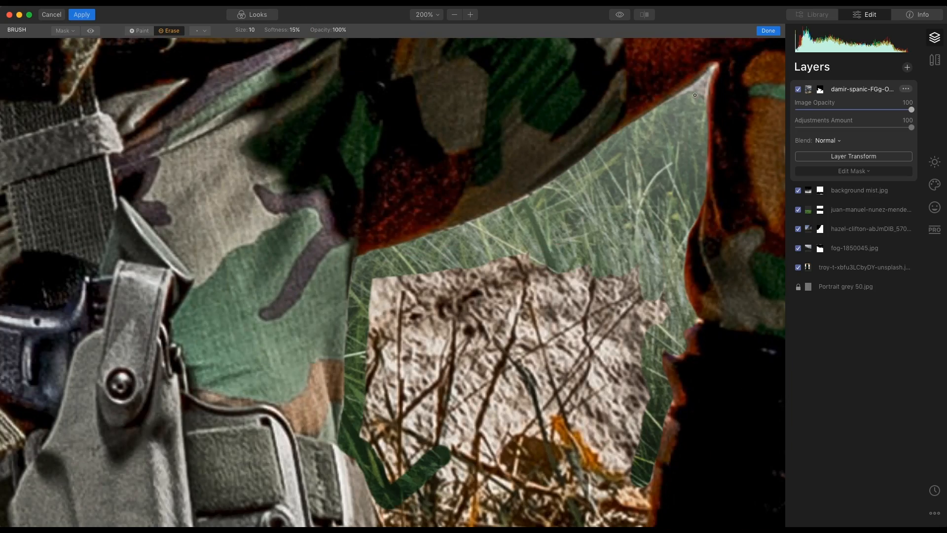
pyautogui.moveTo(444, 469); pyautogui.dragTo(434, 162)
pyautogui.moveTo(633, 50); pyautogui.dragTo(594, 383)
pyautogui.moveTo(444, 197); pyautogui.dragTo(454, 468)
pyautogui.moveTo(642, 296); pyautogui.dragTo(89, 282)
pyautogui.moveTo(518, 55); pyautogui.dragTo(486, 504)
# Erase the rest of the rocky ground around the soldiers' legs, leaving only small patches around the boots.
pyautogui.press('super+minus')
pyautogui.moveTo(622, 474); pyautogui.dragTo(737, 368)
pyautogui.moveTo(242, 276)
pyautogui.mouseDown()
pyautogui.moveTo(160, 148)
pyautogui.moveTo(59, 276)
pyautogui.mouseUp()
pyautogui.moveTo(197, 197); pyautogui.dragTo(508, 225)
pyautogui.moveTo(306, 434)
pyautogui.mouseDown()
pyautogui.moveTo(386, 142)
pyautogui.moveTo(397, 235)
pyautogui.mouseUp()
pyautogui.moveTo(316, 207)
pyautogui.mouseDown()
pyautogui.moveTo(417, 81)
pyautogui.moveTo(424, 128)
pyautogui.mouseUp()
pyautogui.moveTo(118, 178)
pyautogui.mouseDown()
pyautogui.moveTo(94, 444)
pyautogui.moveTo(306, 229)
pyautogui.mouseUp()
pyautogui.moveTo(256, 266); pyautogui.dragTo(177, 503)
pyautogui.moveTo(459, 296); pyautogui.dragTo(473, 444)
pyautogui.press('super+0')
pyautogui.moveTo(245, 381); pyautogui.dragTo(340, 474)
pyautogui.moveTo(567, 306)
pyautogui.mouseDown()
pyautogui.moveTo(532, 446)
pyautogui.moveTo(493, 385)
pyautogui.mouseUp()
pyautogui.moveTo(290, 274); pyautogui.dragTo(296, 316)
pyautogui.moveTo(296, 315); pyautogui.dragTo(287, 350)
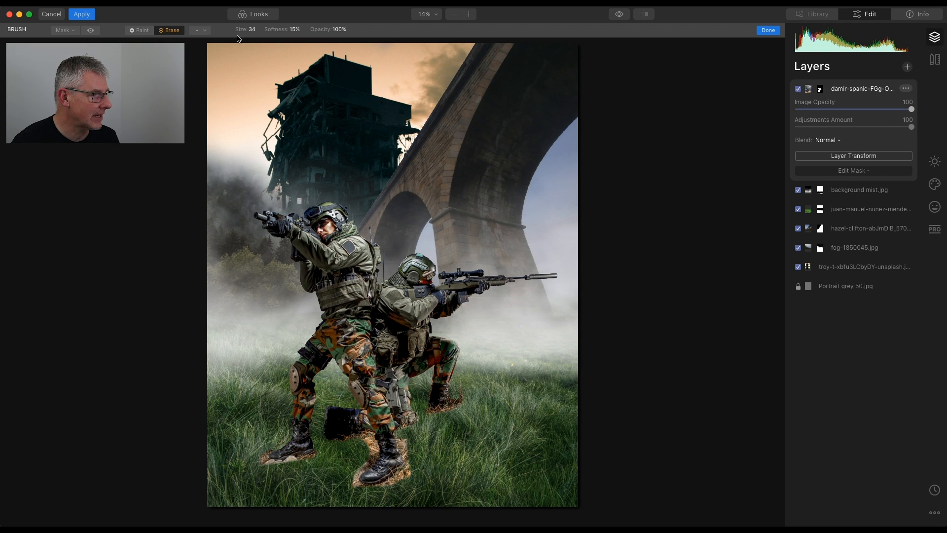
# Raise the brush softness to 100%, erase the ground around the leftmost boot and paint the boot's toe back in.
pyautogui.click(288, 32)
pyautogui.moveTo(300, 41); pyautogui.dragTo(336, 46)
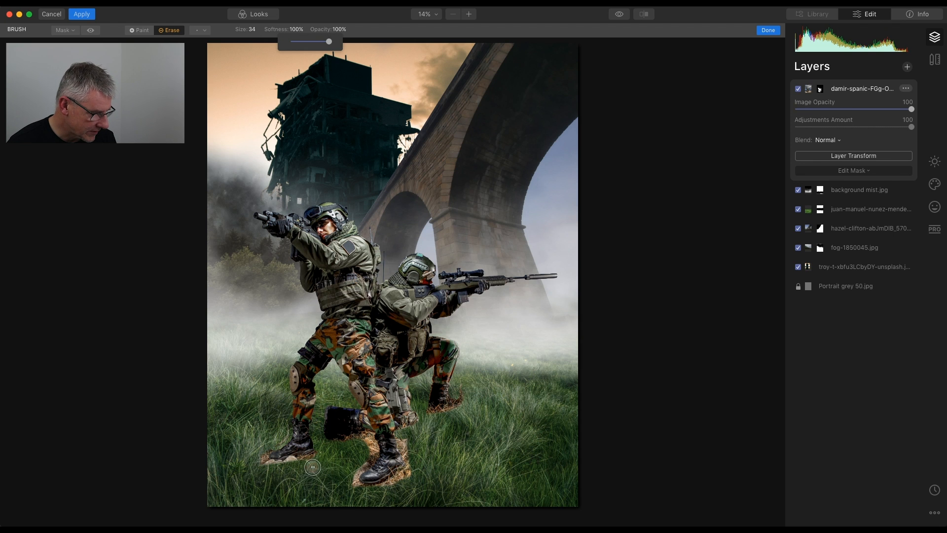
pyautogui.moveTo(302, 465); pyautogui.dragTo(312, 459)
pyautogui.moveTo(312, 458); pyautogui.dragTo(279, 464)
pyautogui.press('x')
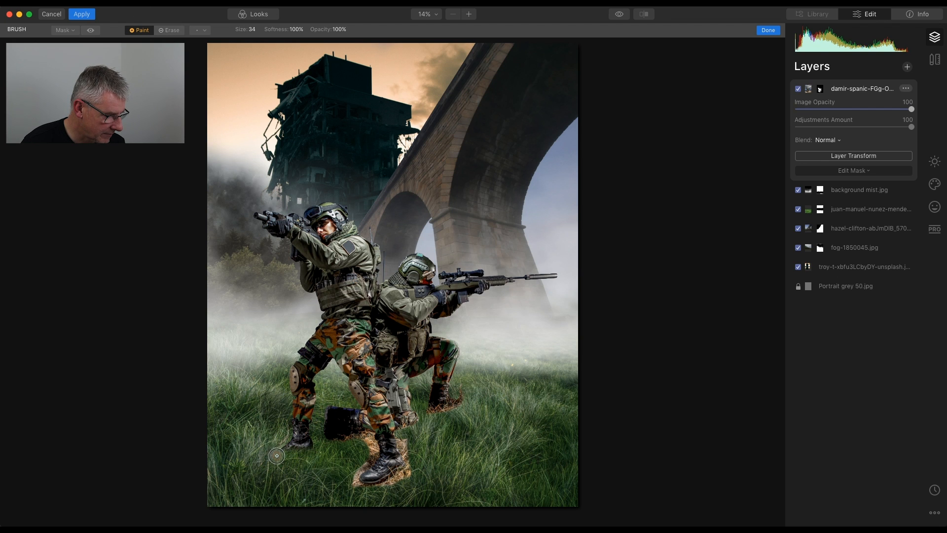
pyautogui.moveTo(279, 452); pyautogui.dragTo(300, 448)
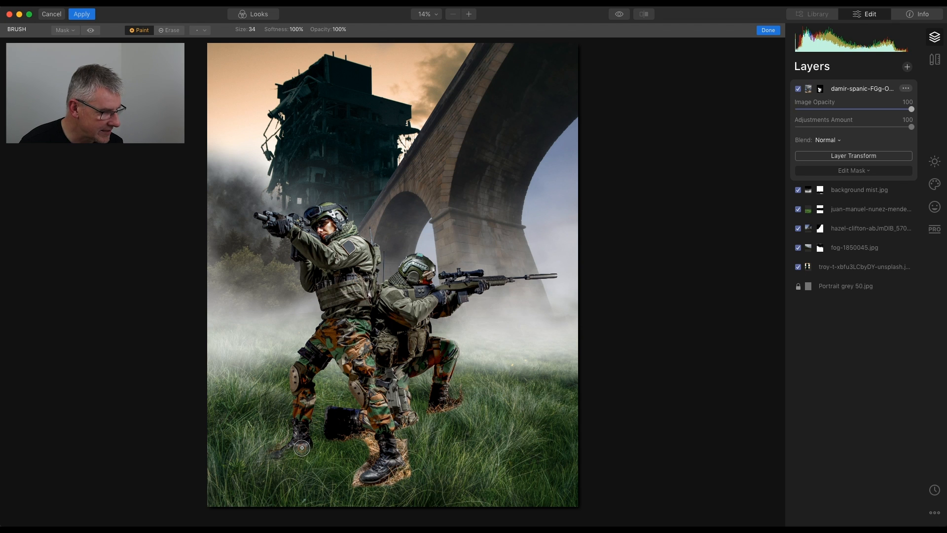
# Blend the remaining boots into the grass by erasing the ground patches around them with a size 22 brush, then finish the mask.
pyautogui.click(172, 30)
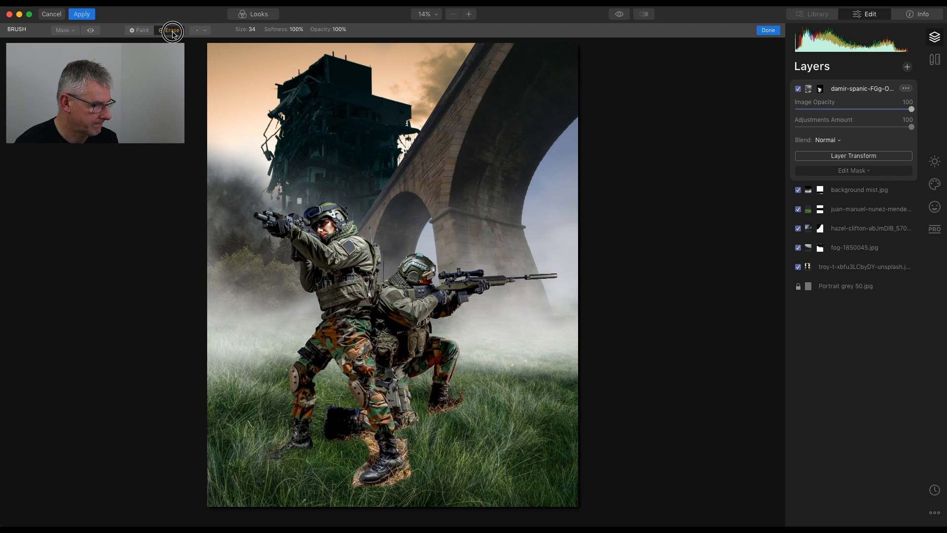
pyautogui.click(347, 443)
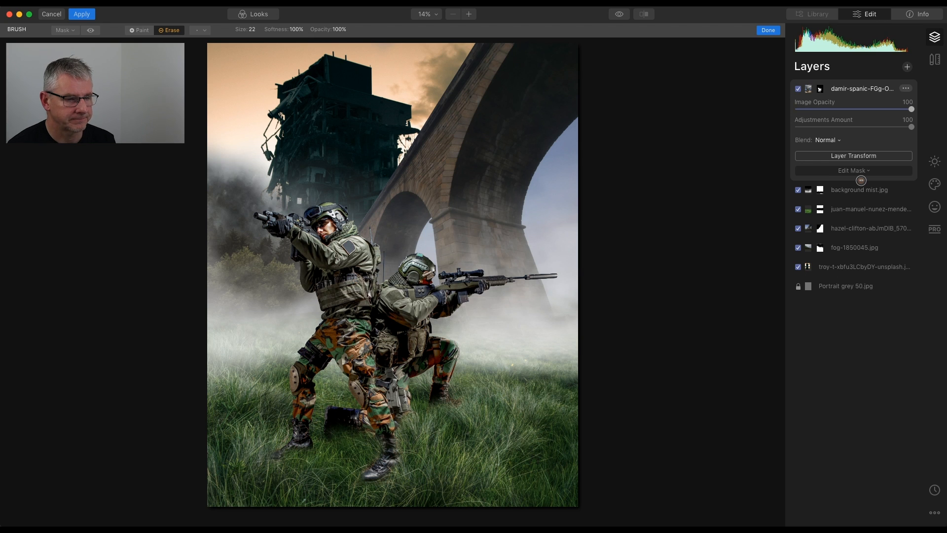
pyautogui.click(867, 176)
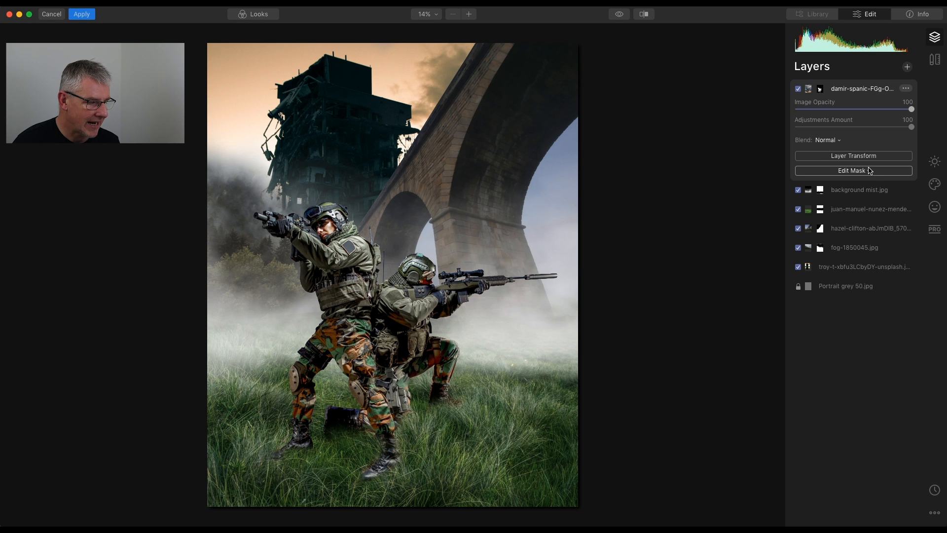
# Add final smoke.jpg from the Last men standing folder as a new image layer with the Screen blend mode.
pyautogui.click(907, 68)
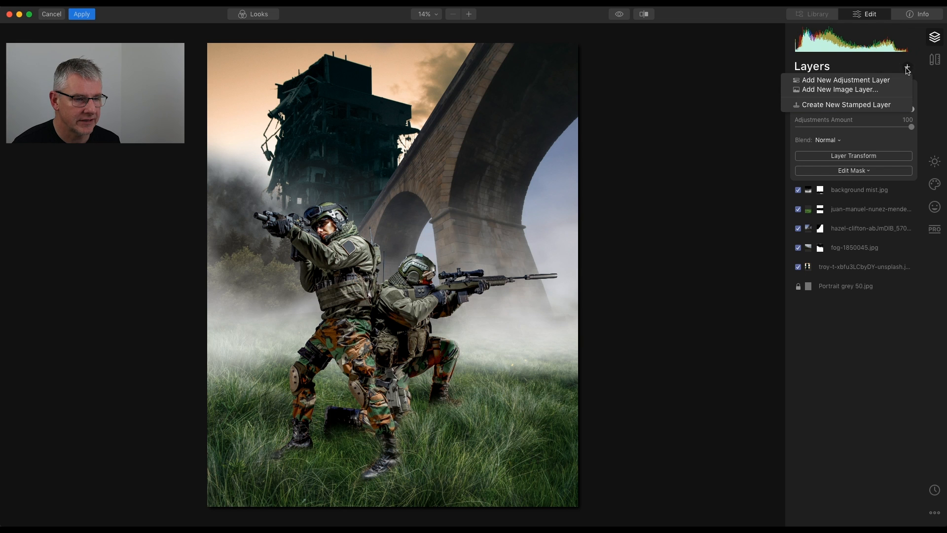
pyautogui.click(889, 94)
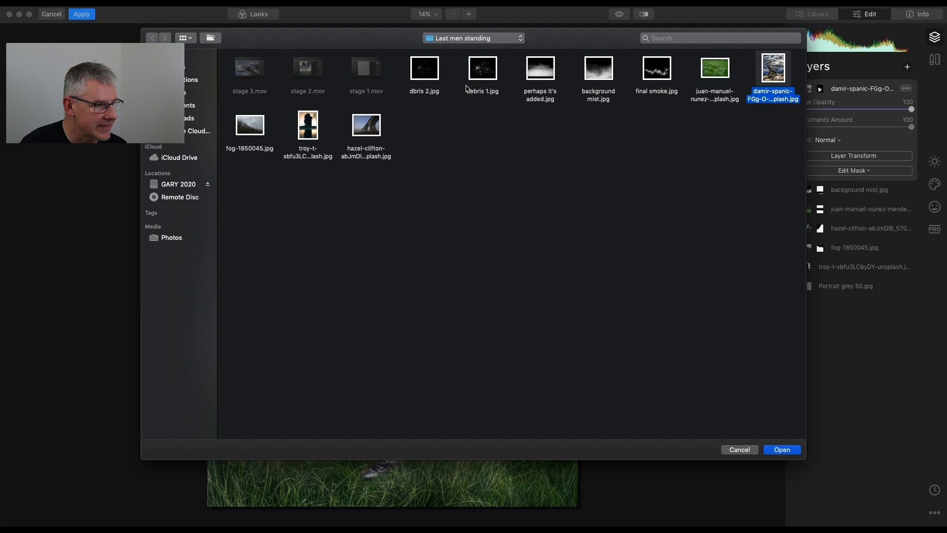
pyautogui.click(656, 74)
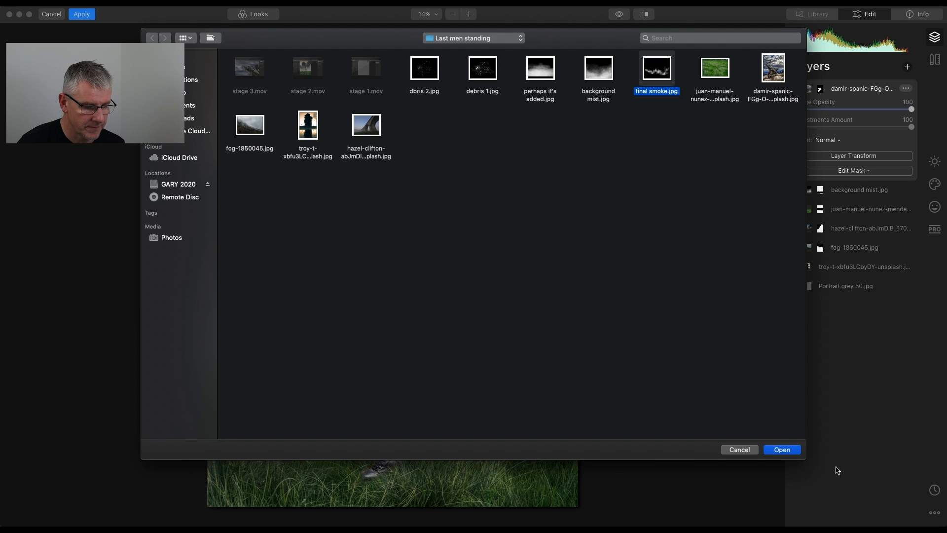
pyautogui.click(789, 451)
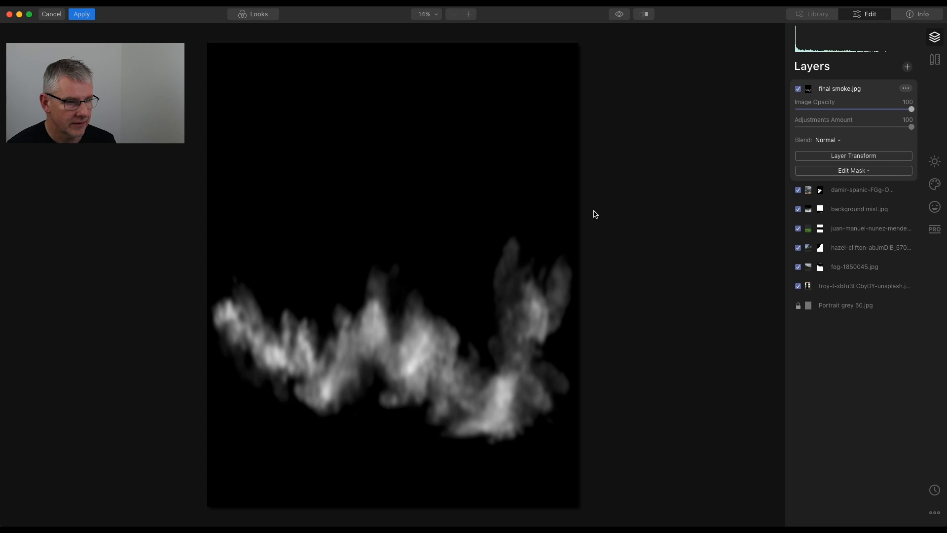
pyautogui.click(840, 141)
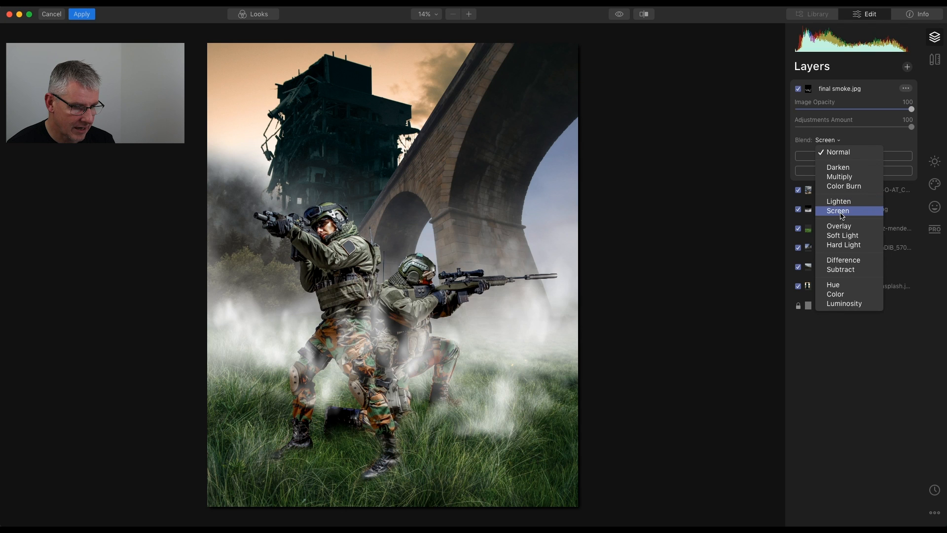
pyautogui.click(842, 211)
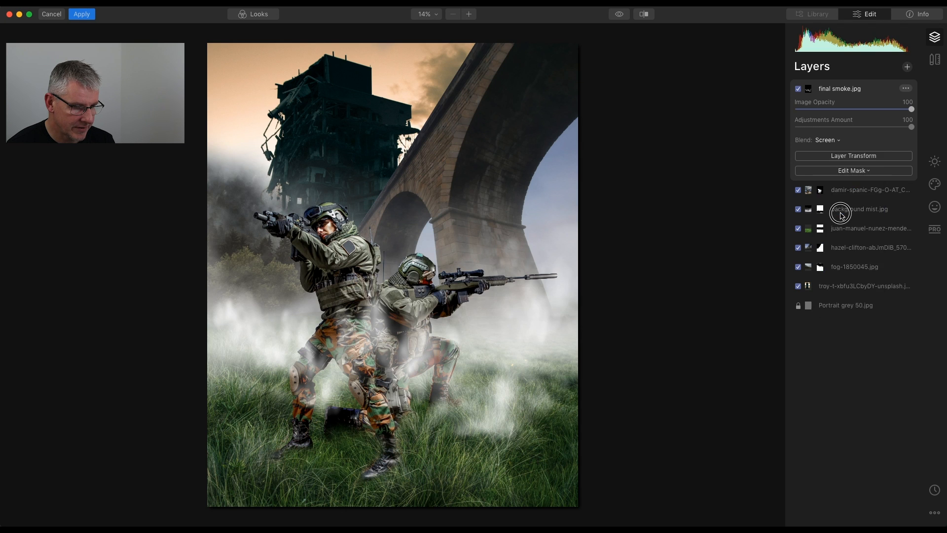
# Transform the smoke layer by moving it lower, stretching it wider and tilting it counterclockwise so it drifts around the soldiers' legs.
pyautogui.click(864, 157)
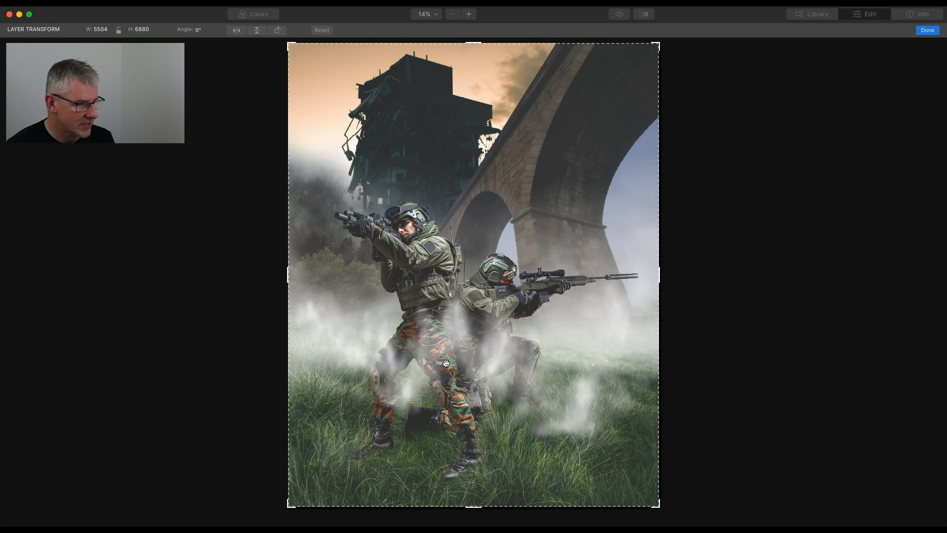
pyautogui.moveTo(469, 319); pyautogui.dragTo(475, 366)
pyautogui.moveTo(660, 323); pyautogui.dragTo(809, 316)
pyautogui.moveTo(400, 406); pyautogui.dragTo(360, 404)
pyautogui.moveTo(774, 346); pyautogui.dragTo(791, 261)
pyautogui.moveTo(614, 455)
pyautogui.mouseDown()
pyautogui.moveTo(583, 439)
pyautogui.moveTo(604, 438)
pyautogui.mouseUp()
pyautogui.click(928, 30)
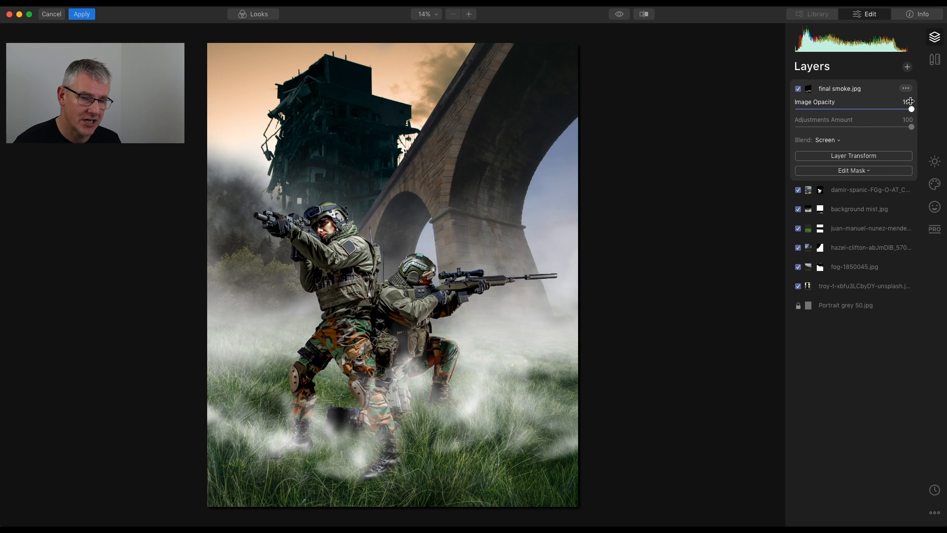
# Add dbris 2.jpg from the Last men standing folder as a new image layer.
pyautogui.click(908, 68)
pyautogui.click(888, 91)
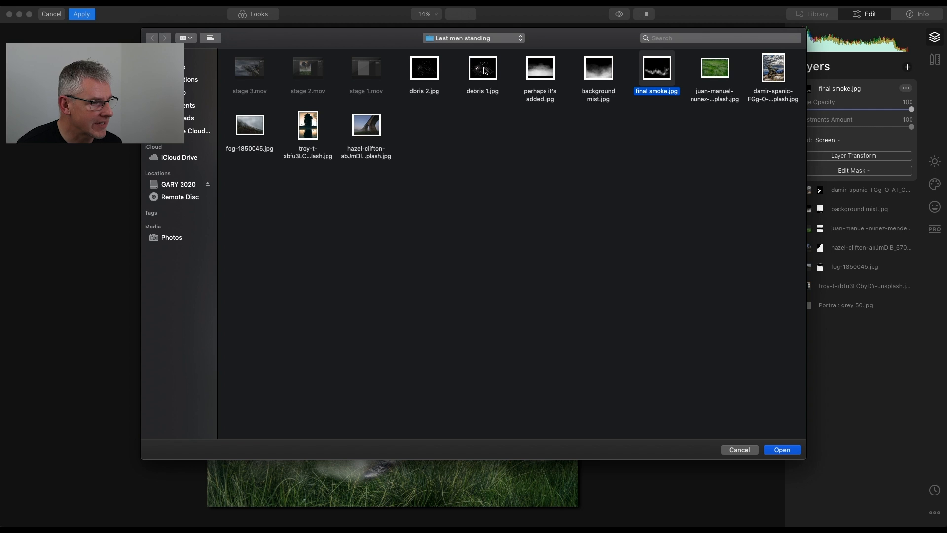
pyautogui.click(423, 74)
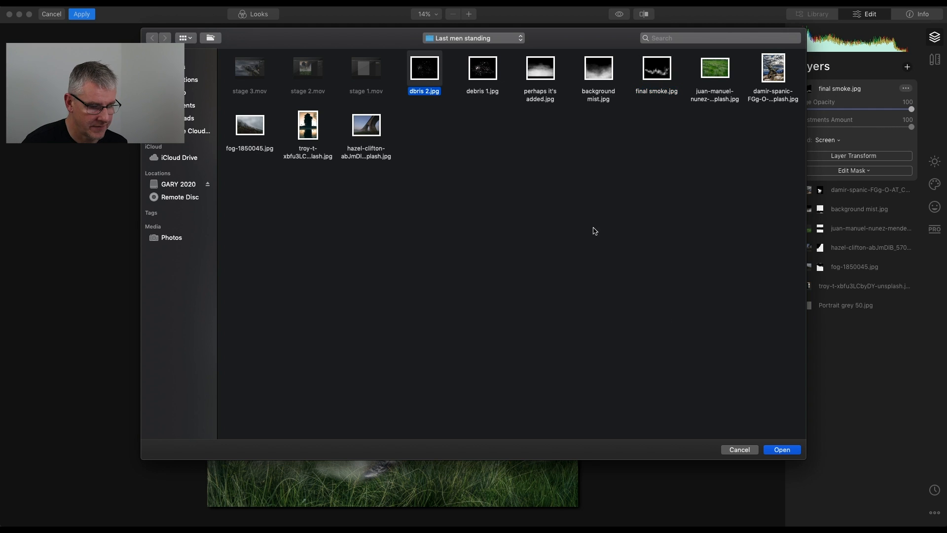
pyautogui.click(782, 450)
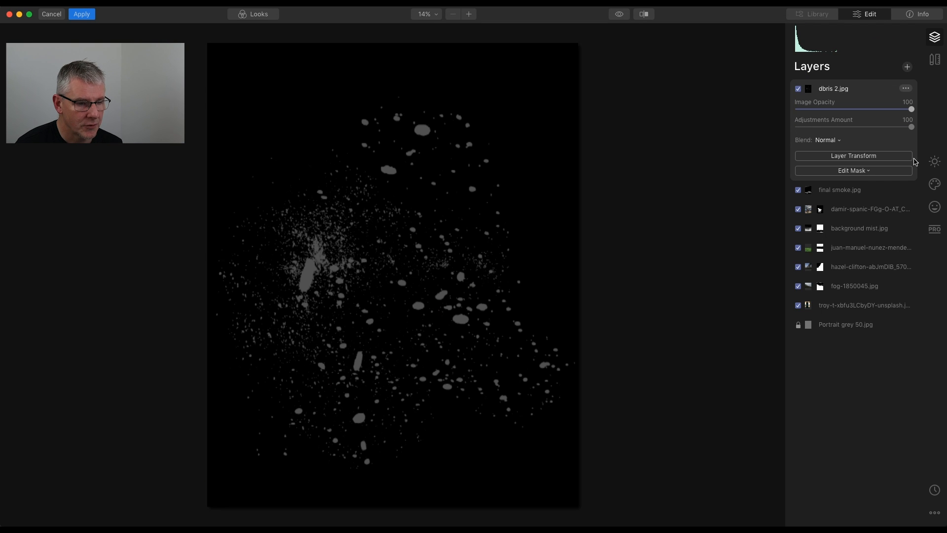
# Transform the debris layer to about 7181 wide by 3898 high, rotated 5°, over the lower part of the canvas.
pyautogui.click(859, 157)
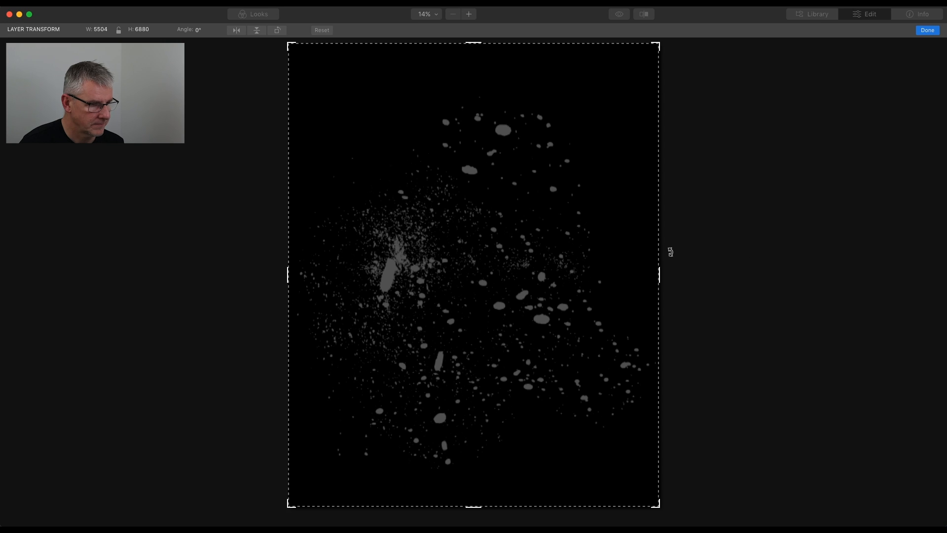
pyautogui.moveTo(474, 44); pyautogui.dragTo(481, 243)
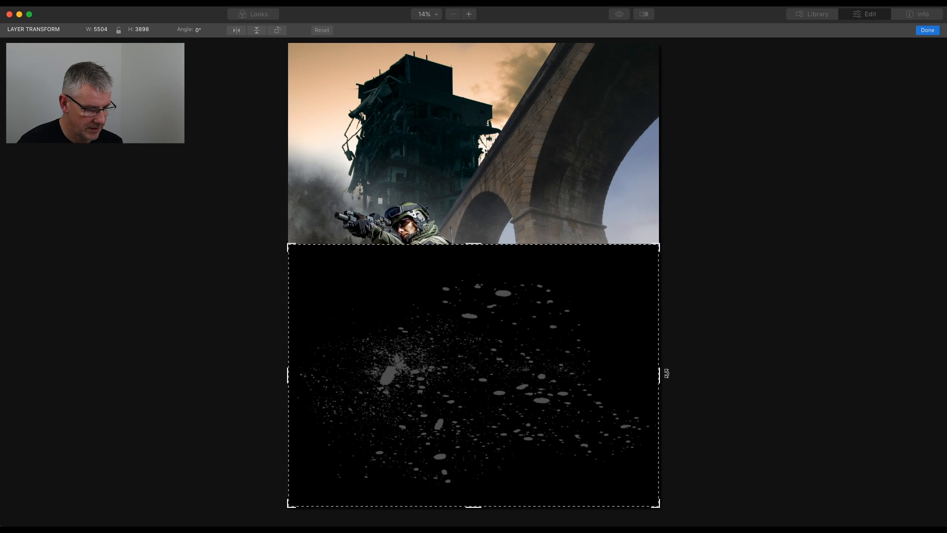
pyautogui.moveTo(660, 375); pyautogui.dragTo(725, 374)
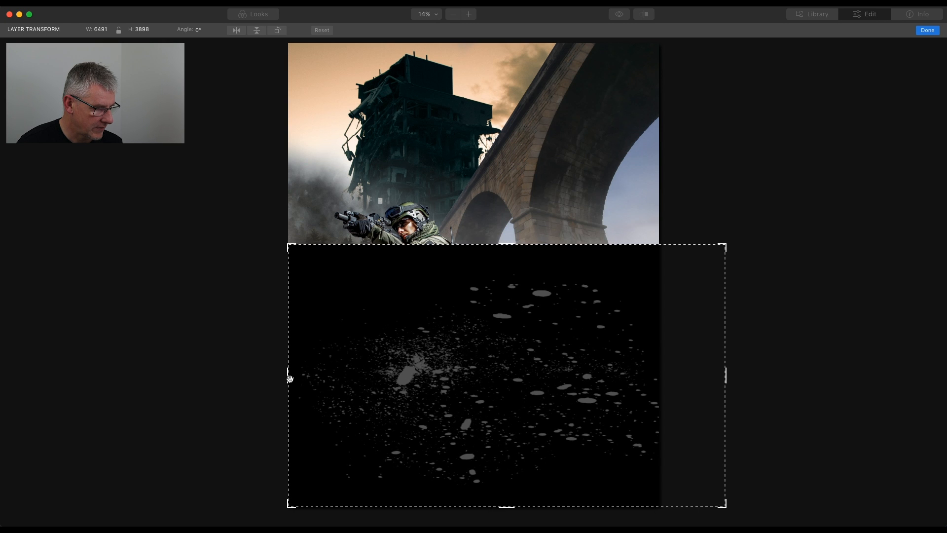
pyautogui.moveTo(287, 377); pyautogui.dragTo(240, 378)
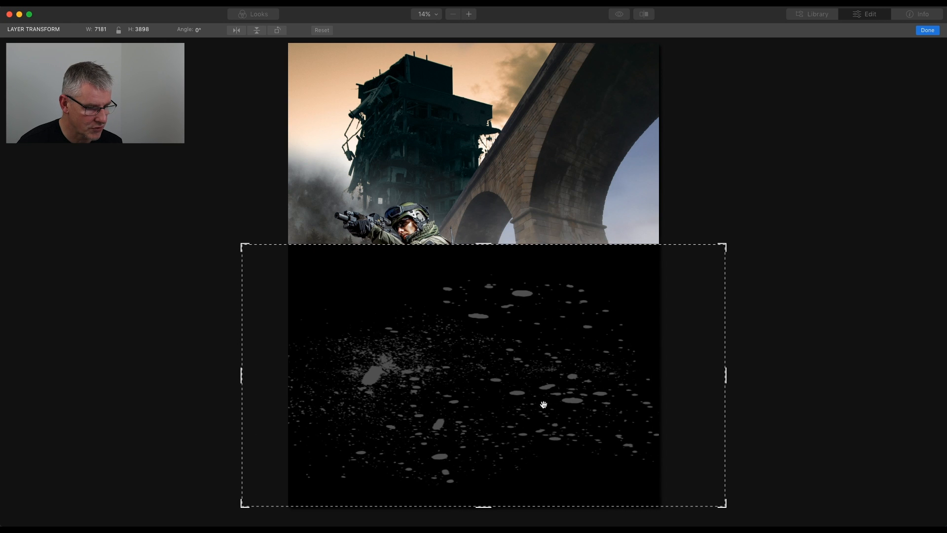
pyautogui.moveTo(747, 383); pyautogui.dragTo(748, 358)
pyautogui.moveTo(592, 408)
pyautogui.mouseDown()
pyautogui.moveTo(584, 416)
pyautogui.moveTo(605, 450)
pyautogui.moveTo(588, 415)
pyautogui.mouseUp()
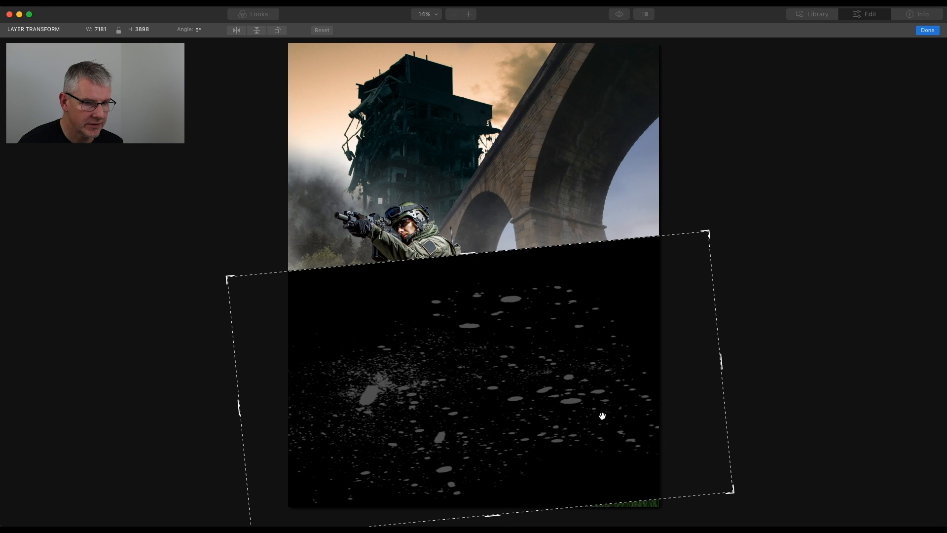
pyautogui.click(927, 31)
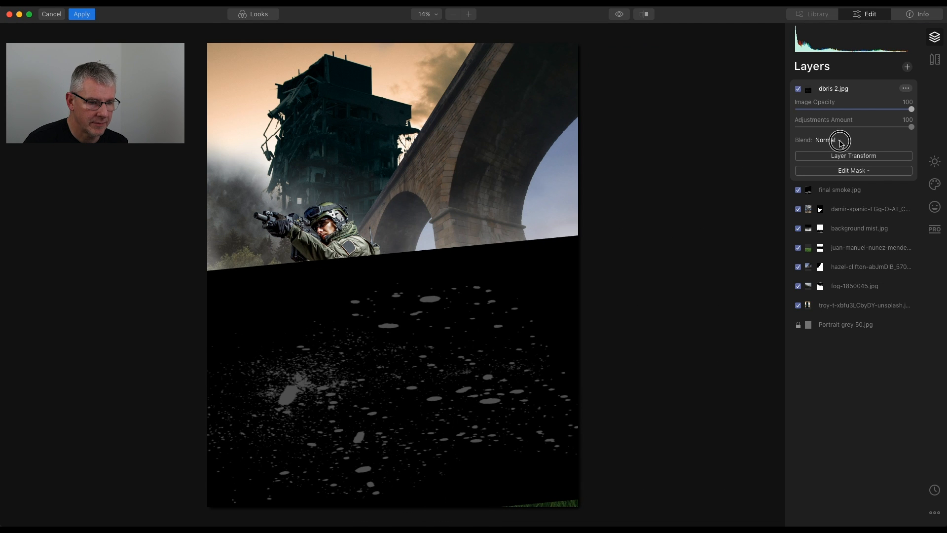
# Set the dbris 2.jpg layer's blend mode to Screen and reduce its image opacity to 78.
pyautogui.click(837, 141)
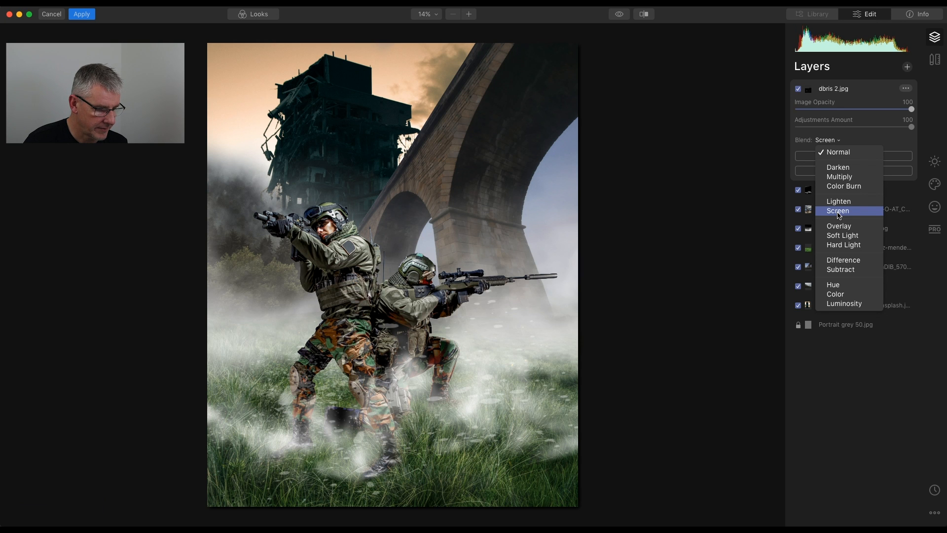
pyautogui.click(839, 215)
pyautogui.moveTo(911, 109); pyautogui.dragTo(886, 112)
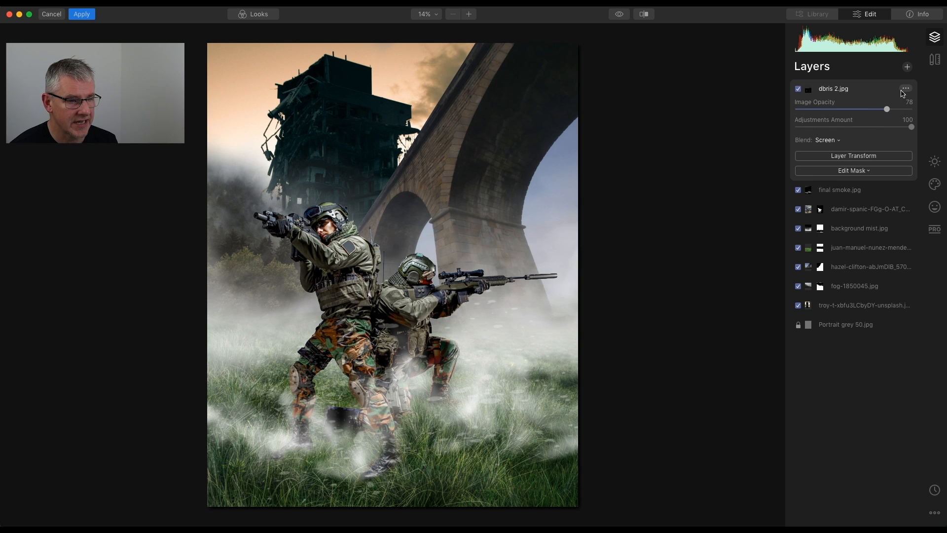
# Add debris 1.jpg from the Last men standing folder as a new image layer.
pyautogui.click(907, 67)
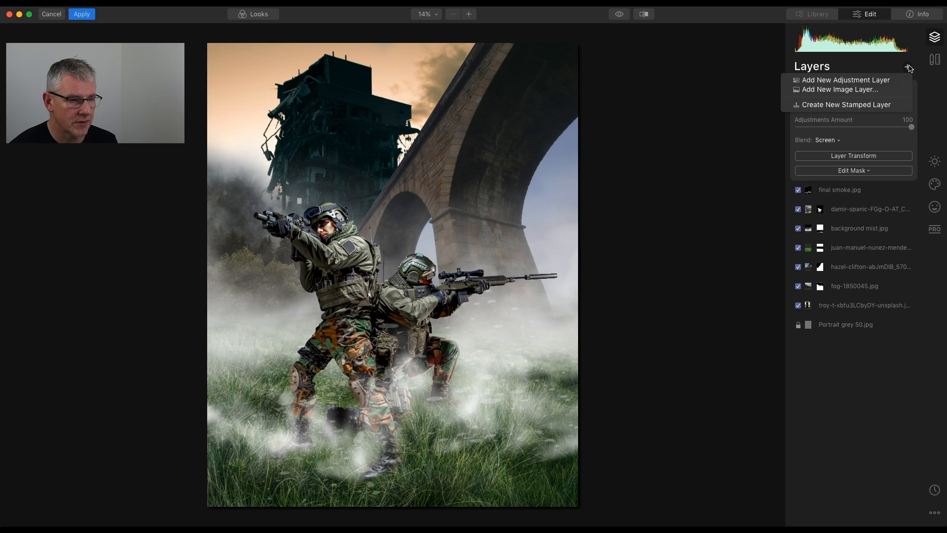
pyautogui.click(880, 90)
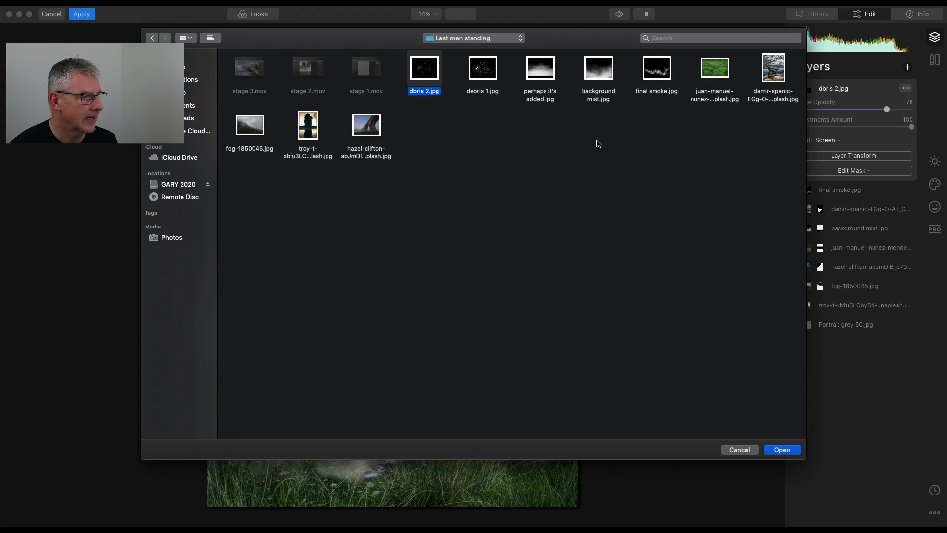
pyautogui.click(486, 73)
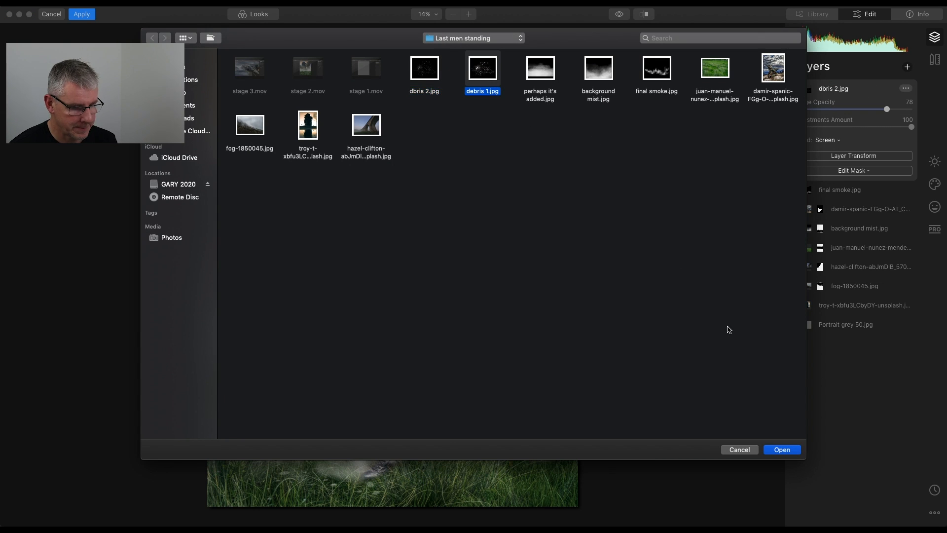
pyautogui.click(784, 449)
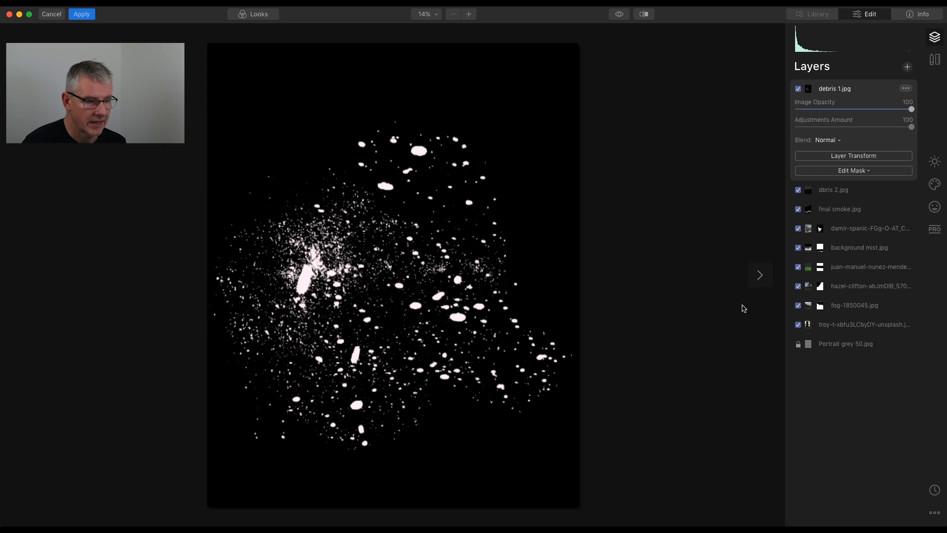
# Transform the debris 1.jpg layer to about 7811 wide by 3906 high, tilted counterclockwise over the lower part of the canvas.
pyautogui.click(855, 156)
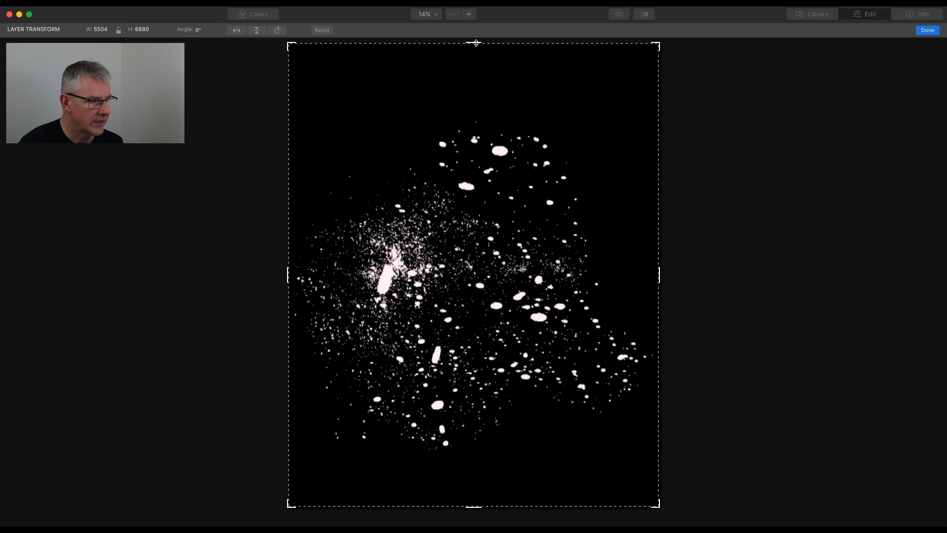
pyautogui.moveTo(476, 43); pyautogui.dragTo(476, 276)
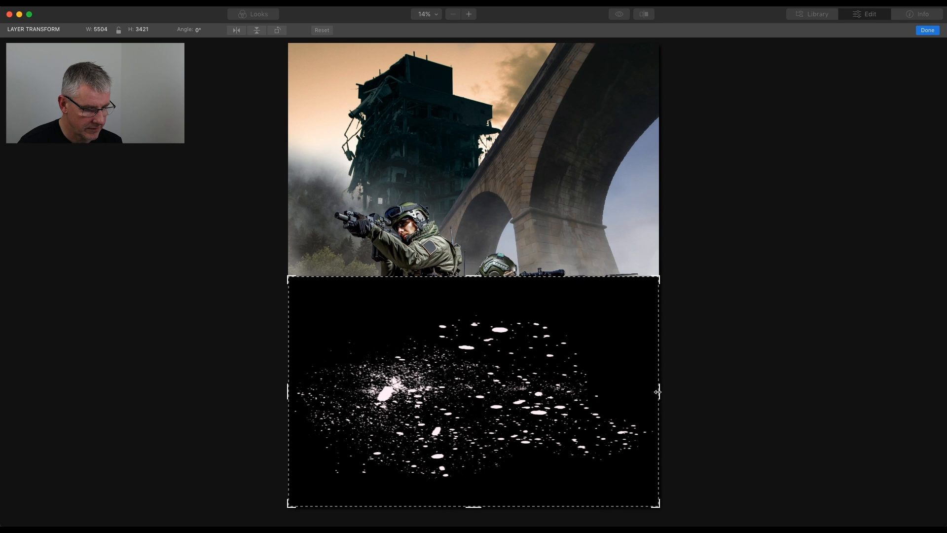
pyautogui.moveTo(657, 392); pyautogui.dragTo(753, 387)
pyautogui.moveTo(566, 397); pyautogui.dragTo(512, 371)
pyautogui.moveTo(468, 481); pyautogui.dragTo(467, 513)
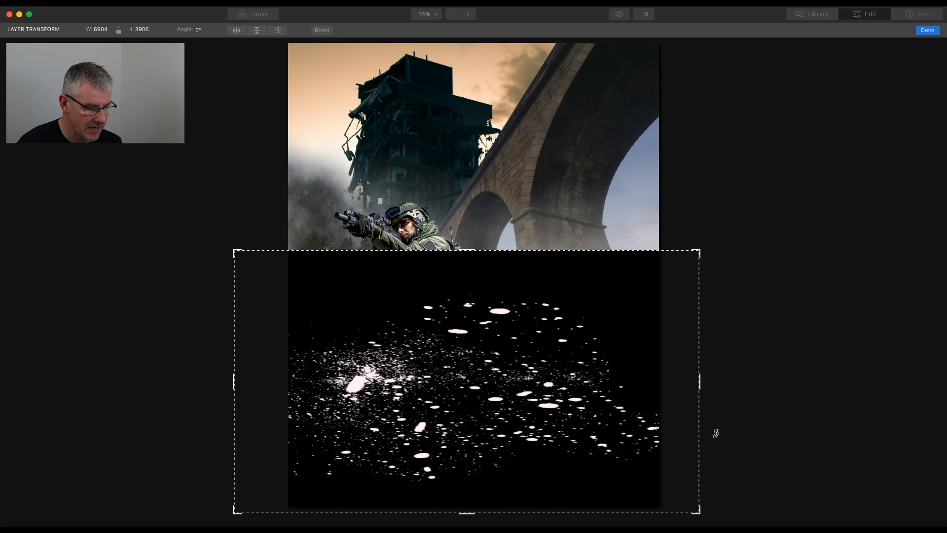
pyautogui.moveTo(730, 400); pyautogui.dragTo(755, 337)
pyautogui.moveTo(434, 410); pyautogui.dragTo(411, 411)
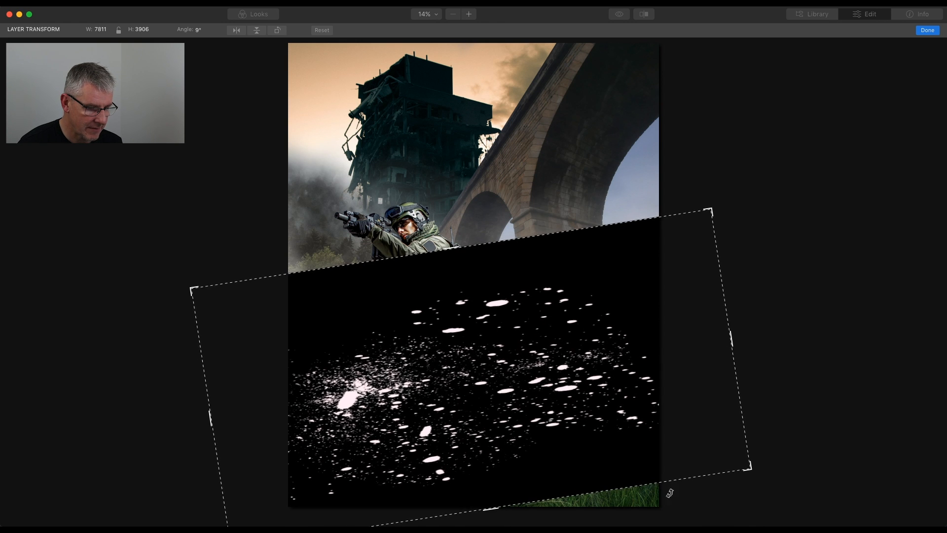
pyautogui.moveTo(777, 409); pyautogui.dragTo(776, 415)
pyautogui.click(927, 31)
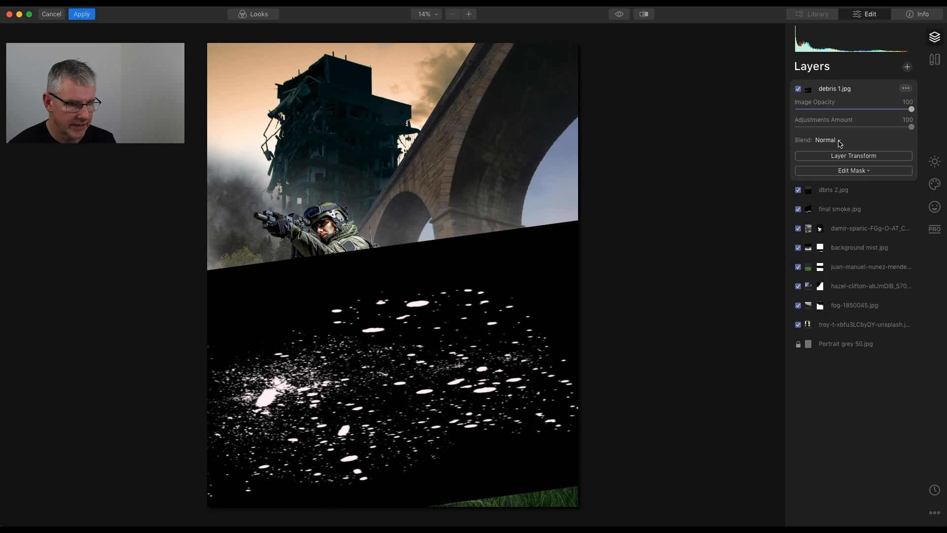
# Set the debris 1.jpg layer's blend mode to Screen and reduce its image opacity to 31.
pyautogui.click(828, 140)
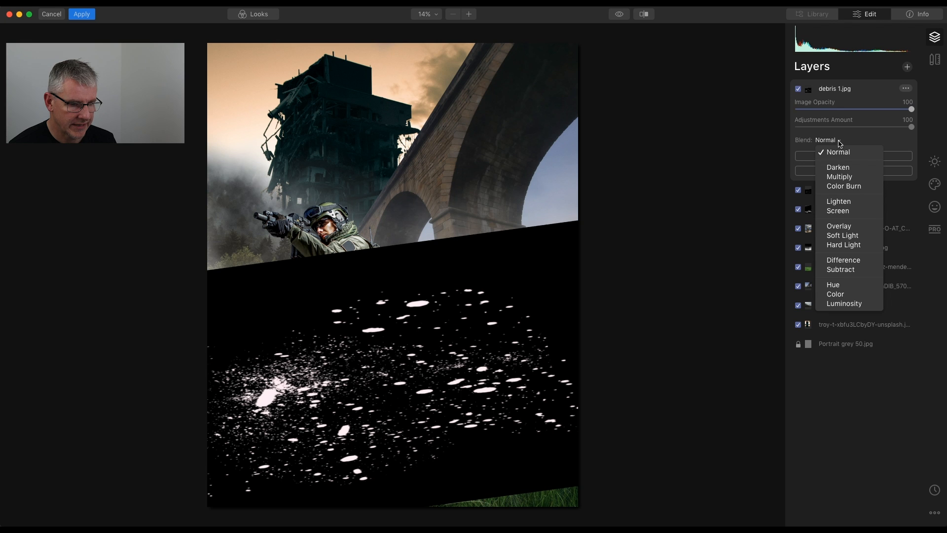
pyautogui.click(842, 212)
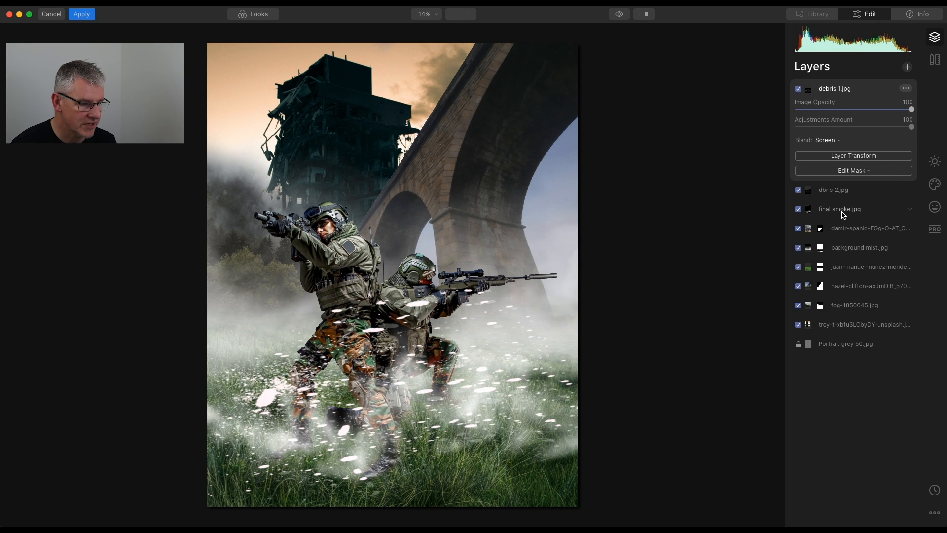
pyautogui.moveTo(911, 109); pyautogui.dragTo(844, 116)
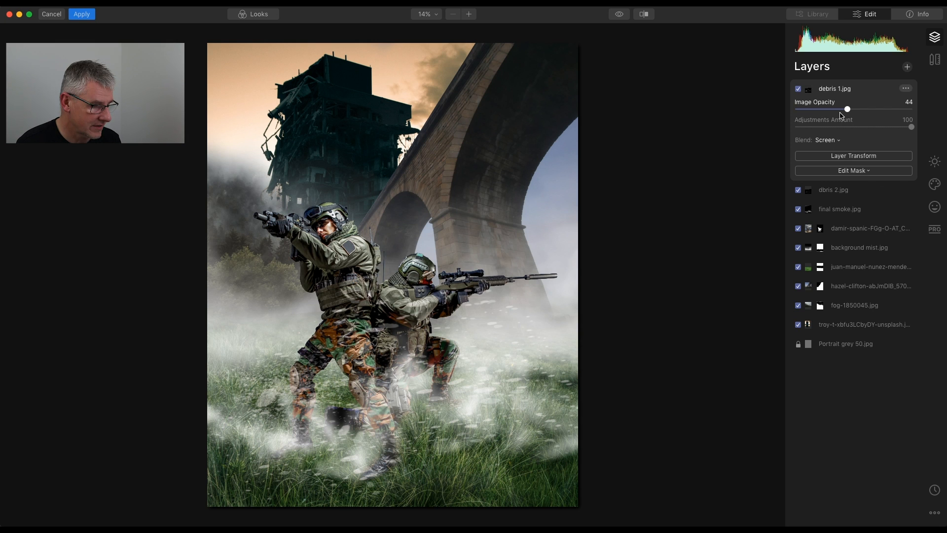
pyautogui.moveTo(850, 112)
pyautogui.mouseDown()
pyautogui.moveTo(824, 109)
pyautogui.moveTo(832, 110)
pyautogui.mouseUp()
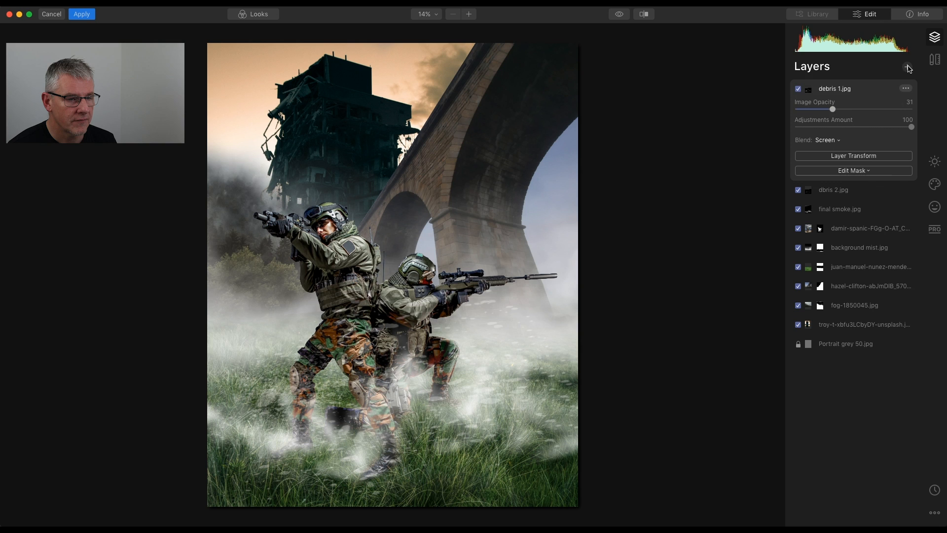
# Add a new adjustment layer above the debris and set its overall color saturation to -27.
pyautogui.click(907, 66)
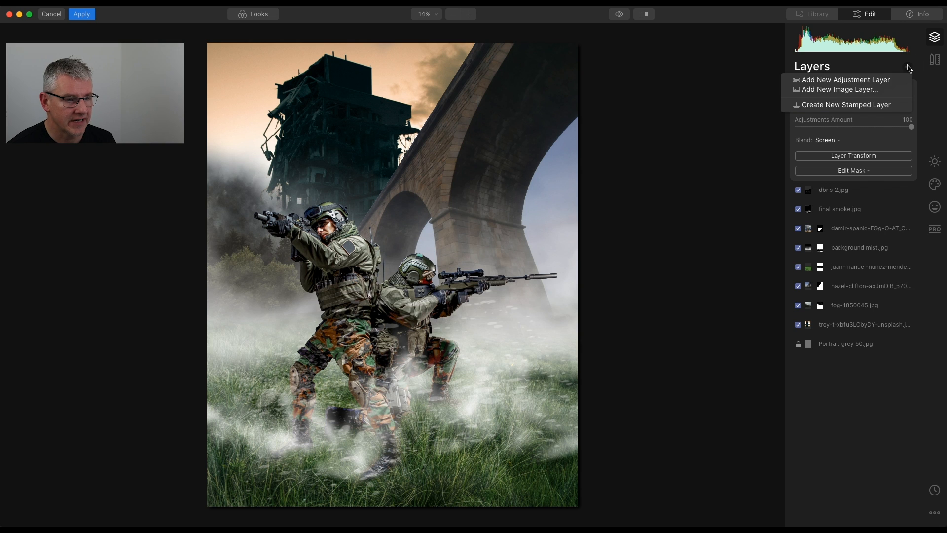
pyautogui.click(889, 82)
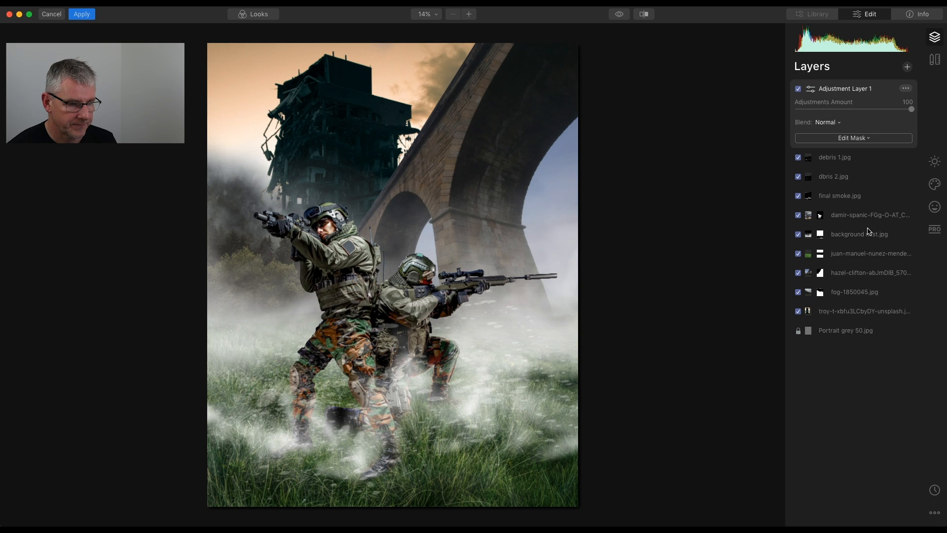
pyautogui.click(935, 162)
pyautogui.moveTo(854, 184); pyautogui.dragTo(837, 184)
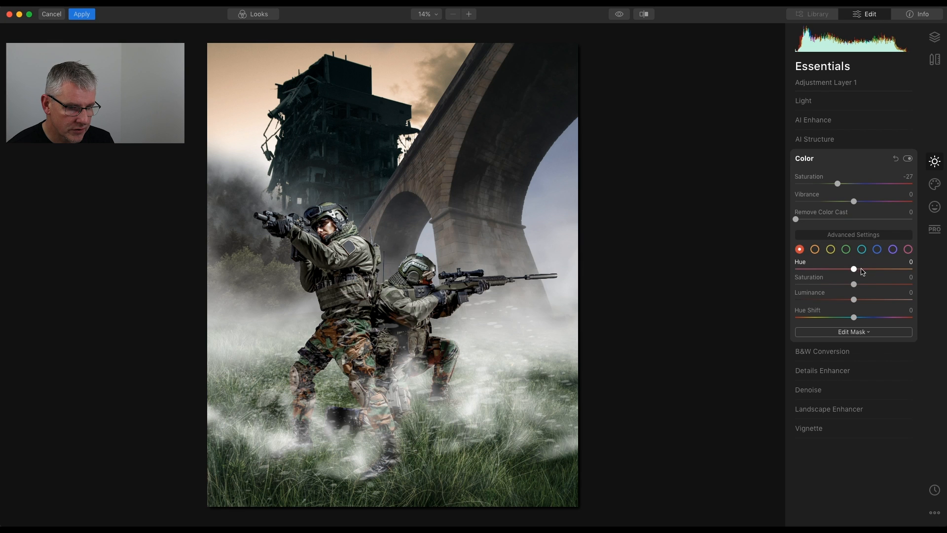
# Set green saturation to -58 and luminance to -28, orange saturation to -74 with lower luminance, and yellow saturation to -25 and luminance to -38.
pyautogui.click(846, 250)
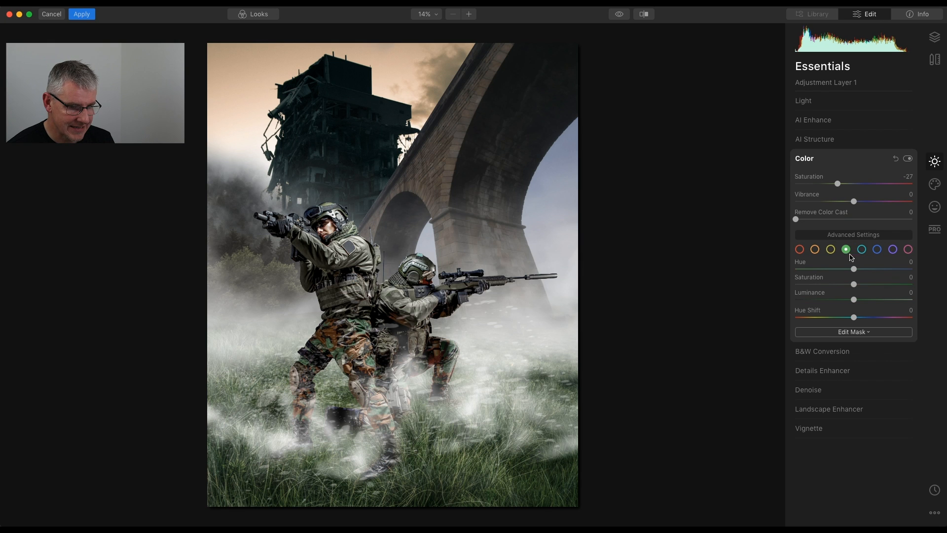
pyautogui.moveTo(854, 300); pyautogui.dragTo(820, 285)
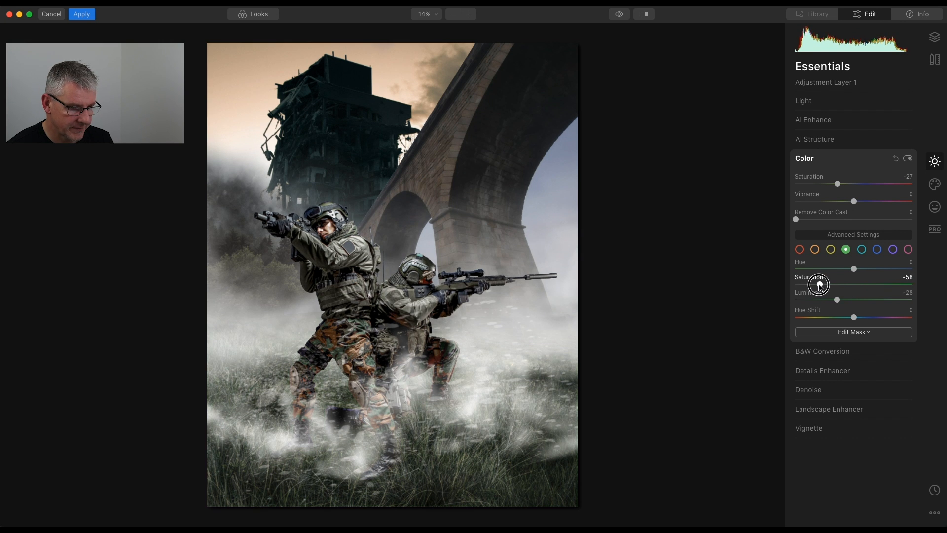
pyautogui.click(814, 249)
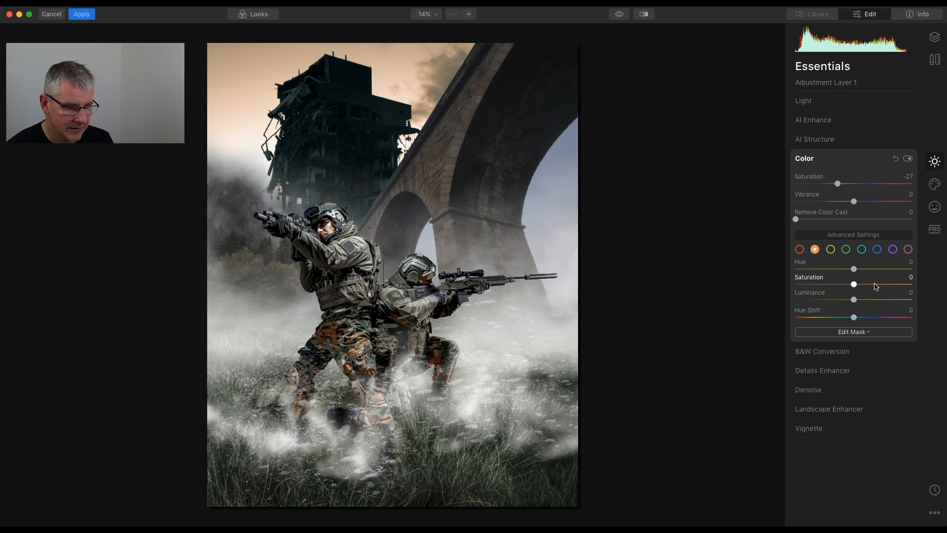
pyautogui.moveTo(855, 285); pyautogui.dragTo(811, 285)
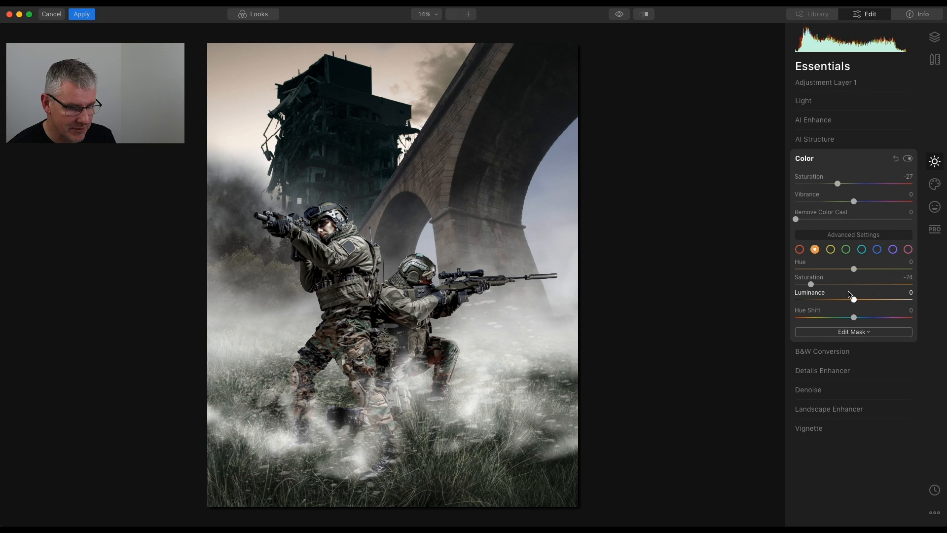
pyautogui.moveTo(856, 300); pyautogui.dragTo(840, 302)
pyautogui.click(831, 249)
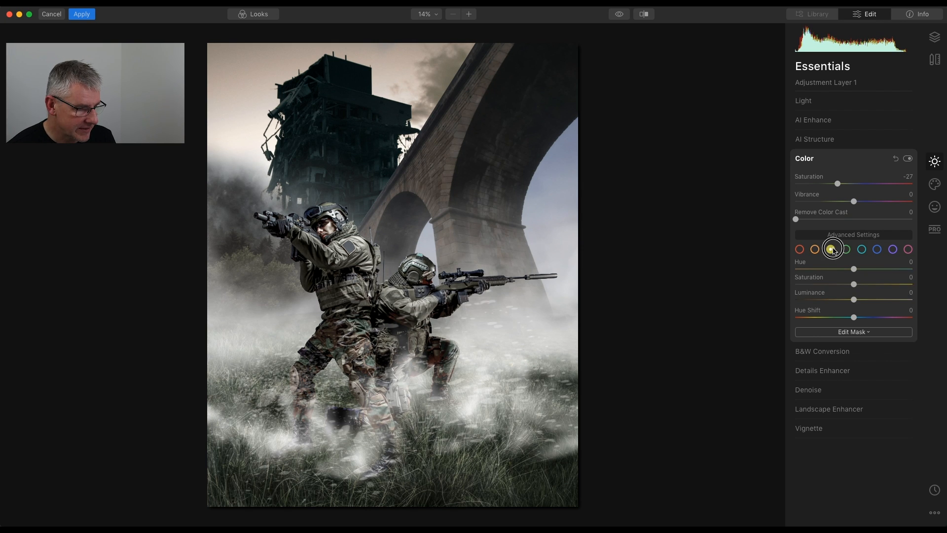
pyautogui.moveTo(854, 286); pyautogui.dragTo(831, 303)
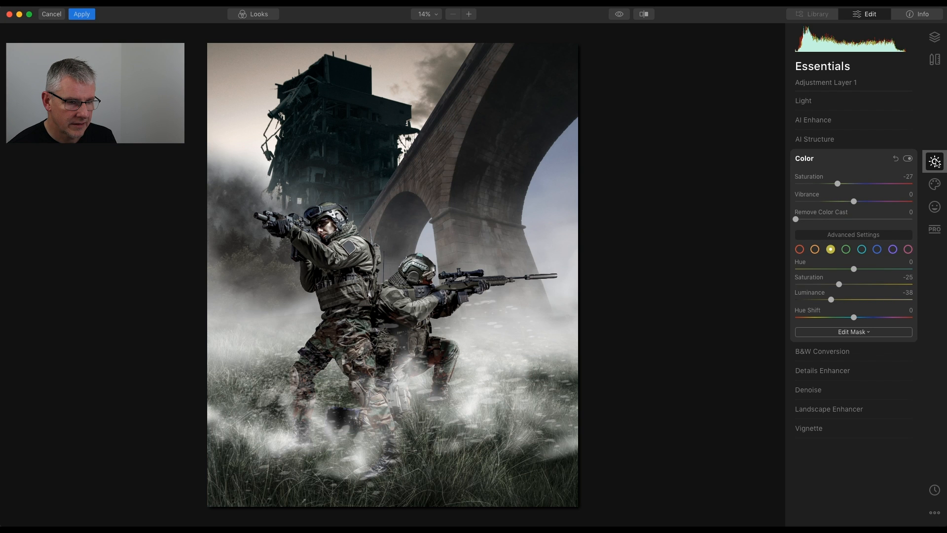
# Set AI Accent to 7 and the AI Structure amount to 7 on the adjustment layer.
pyautogui.click(823, 123)
pyautogui.moveTo(804, 147); pyautogui.dragTo(807, 147)
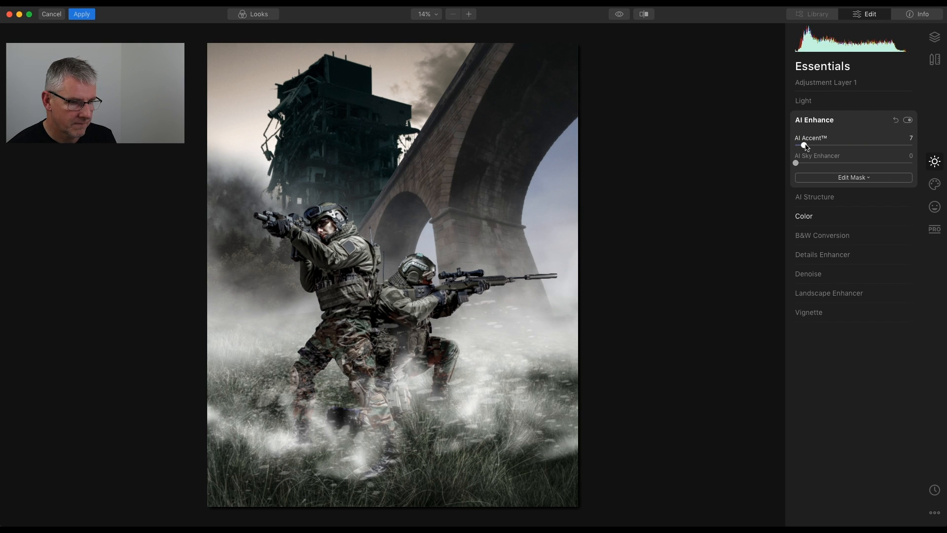
pyautogui.click(816, 197)
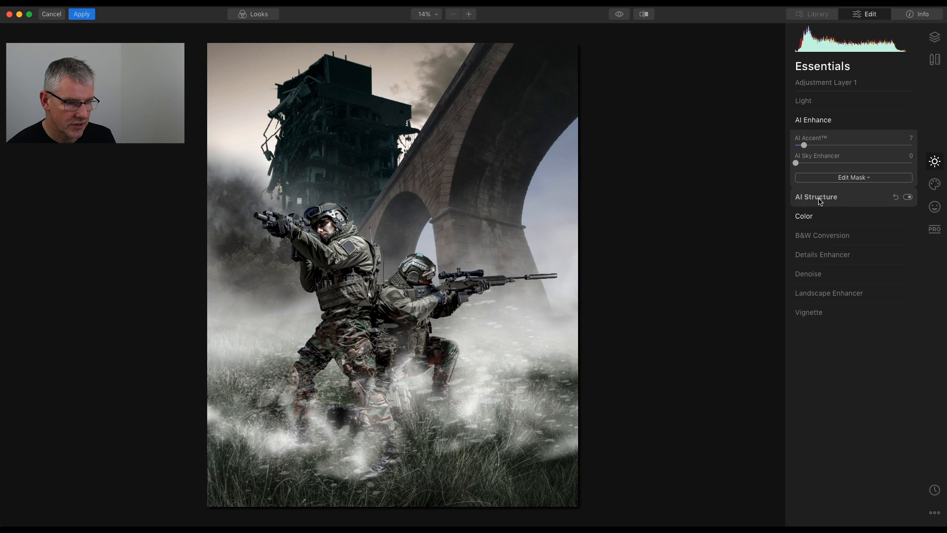
pyautogui.moveTo(853, 165); pyautogui.dragTo(860, 167)
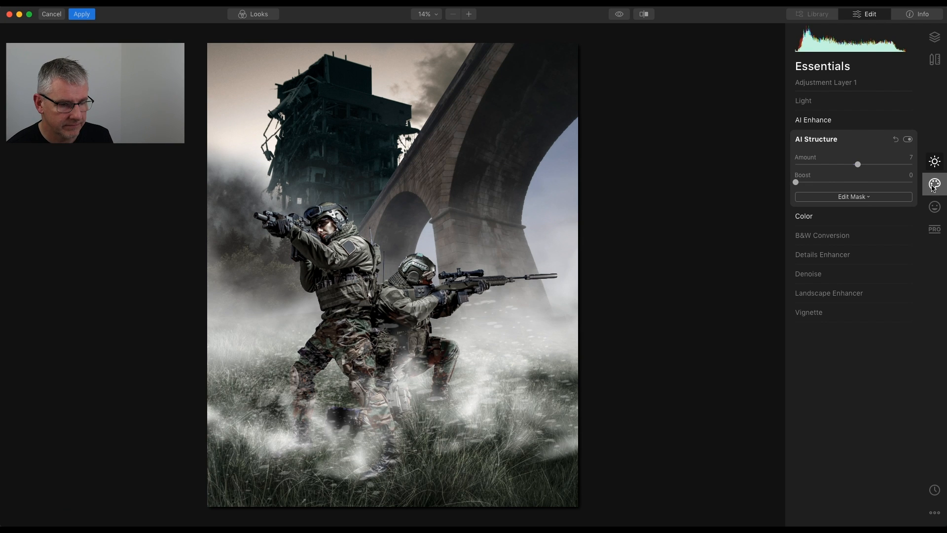
# Apply a Type 1 Orton Effect with an amount of 19 to the adjustment layer.
pyautogui.click(935, 209)
pyautogui.click(831, 160)
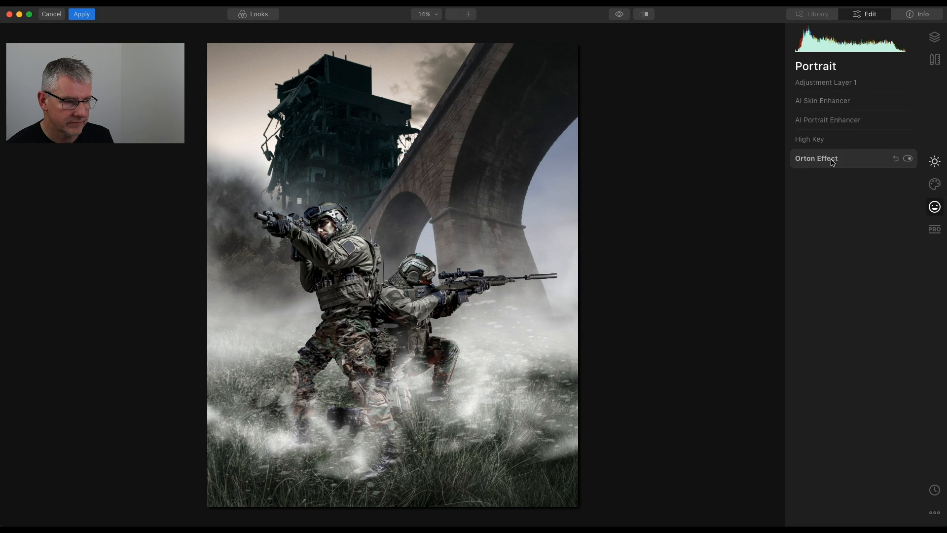
pyautogui.moveTo(796, 196); pyautogui.dragTo(818, 198)
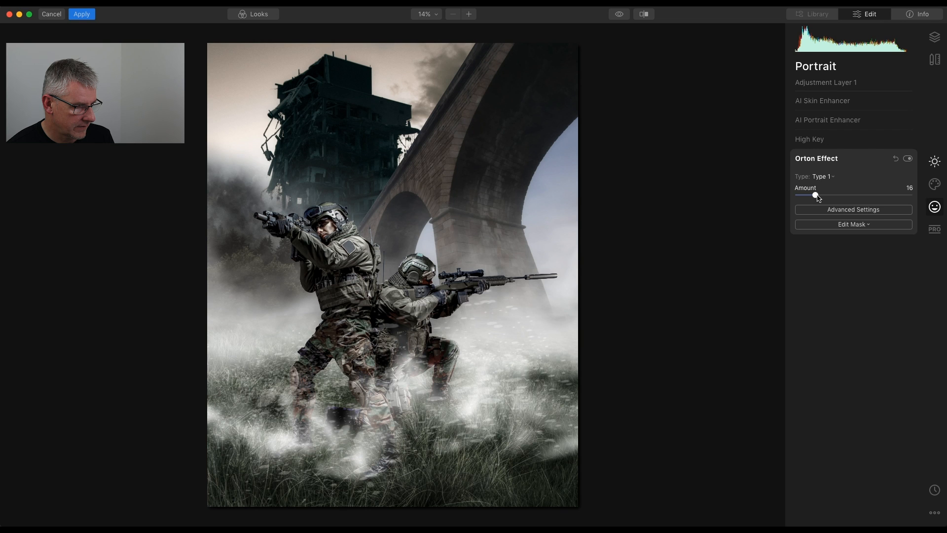
pyautogui.moveTo(818, 198); pyautogui.dragTo(821, 195)
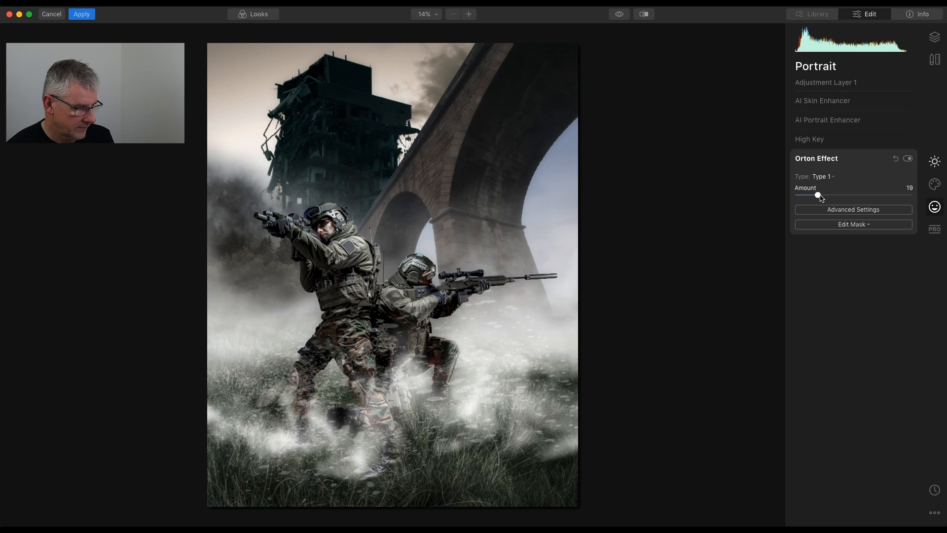
# Add a second adjustment layer and apply the Camden look from the Cinematic Bespoke collection to it.
pyautogui.click(935, 39)
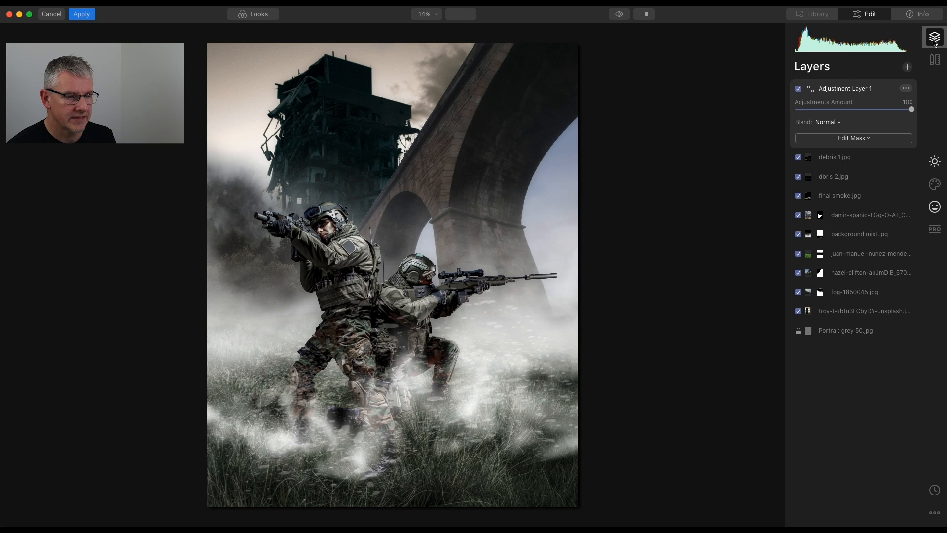
pyautogui.click(908, 68)
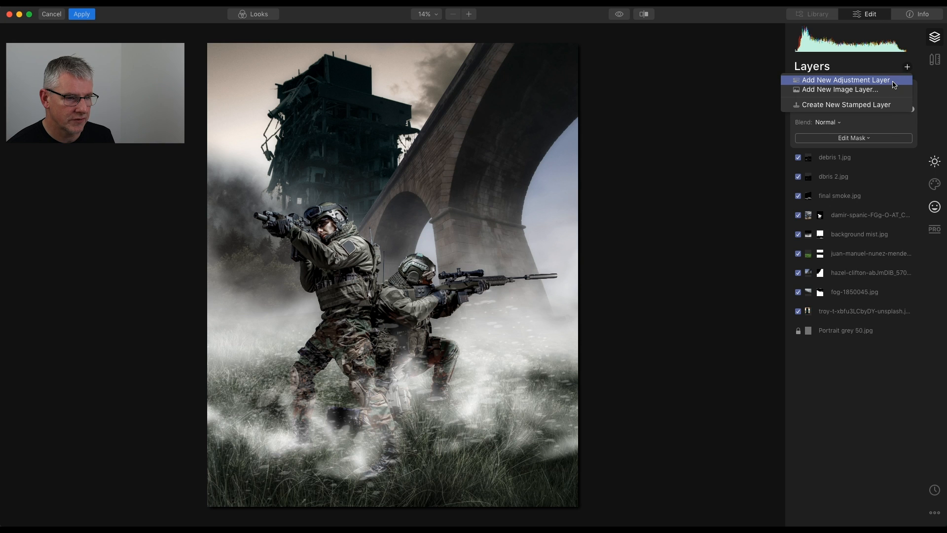
pyautogui.click(894, 82)
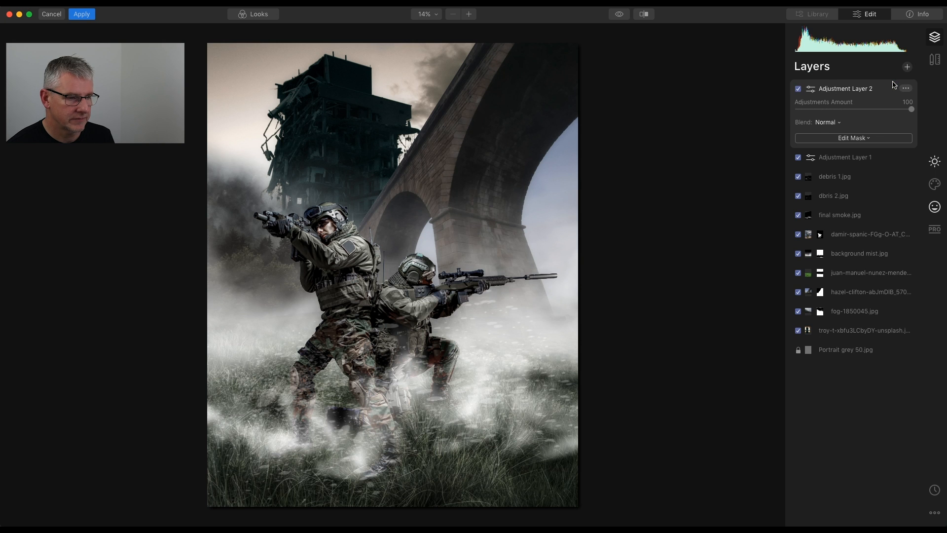
pyautogui.click(259, 16)
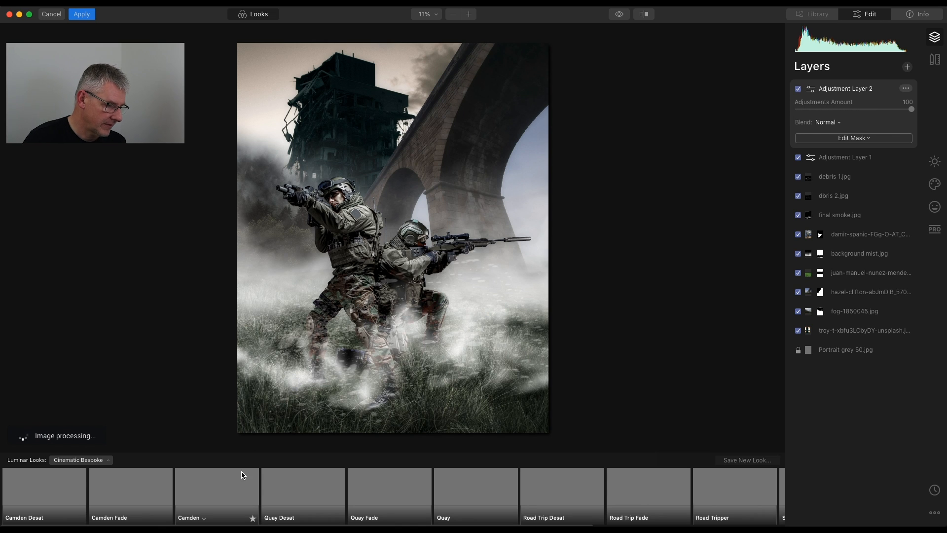
pyautogui.click(221, 495)
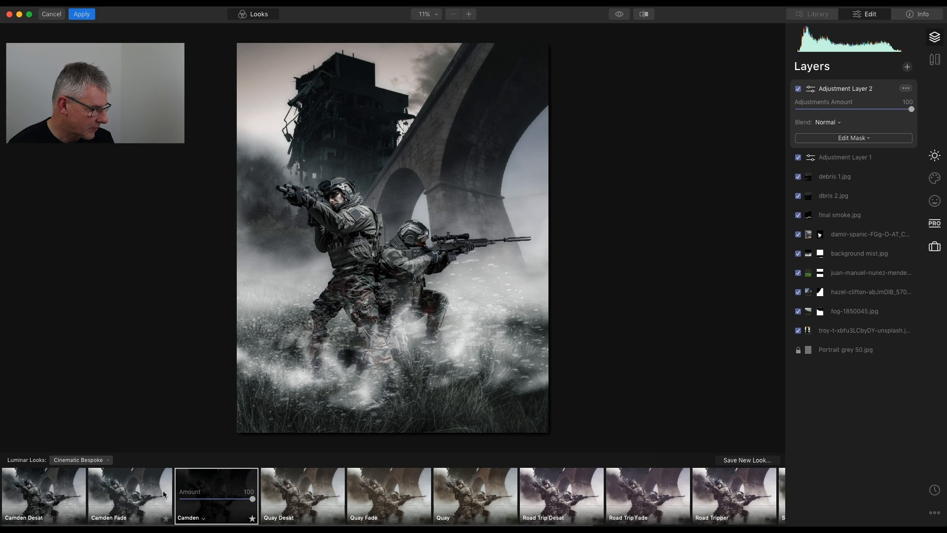
# Replace the look on the second adjustment layer with Camden Fade from the Cinematic Bespoke collection.
pyautogui.click(134, 491)
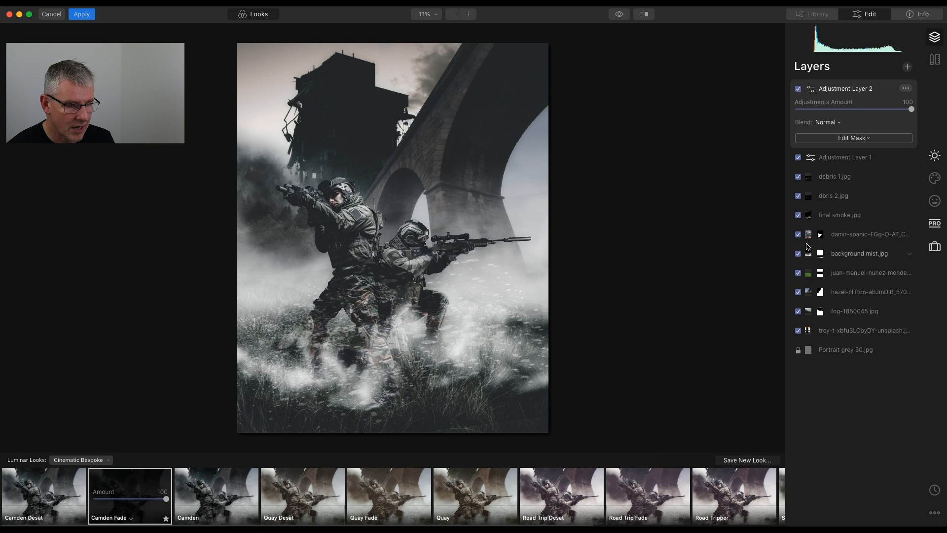
# Compare the scene with the debris and smoke layers toggled, leaving debris 1.jpg and final smoke.jpg hidden and dbris 2.jpg shown.
pyautogui.click(799, 196)
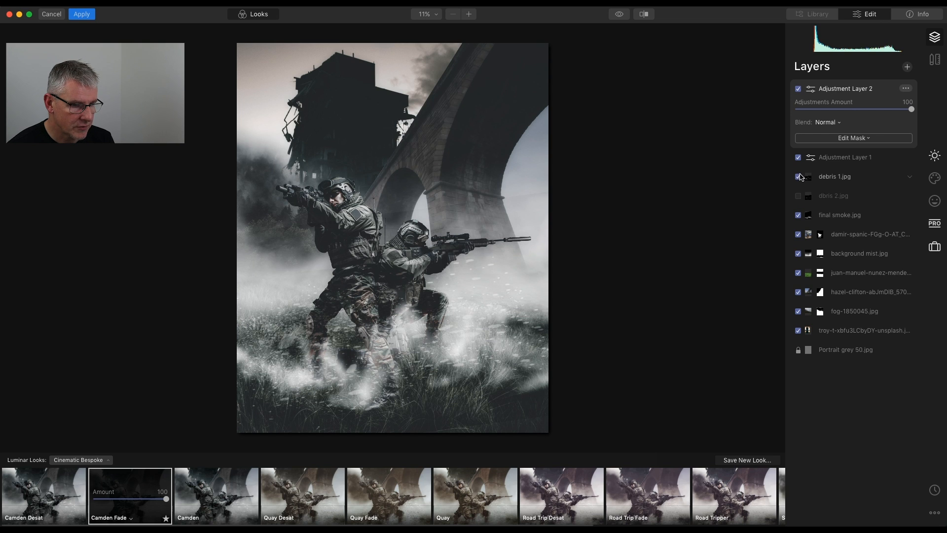
pyautogui.click(798, 177)
pyautogui.click(799, 215)
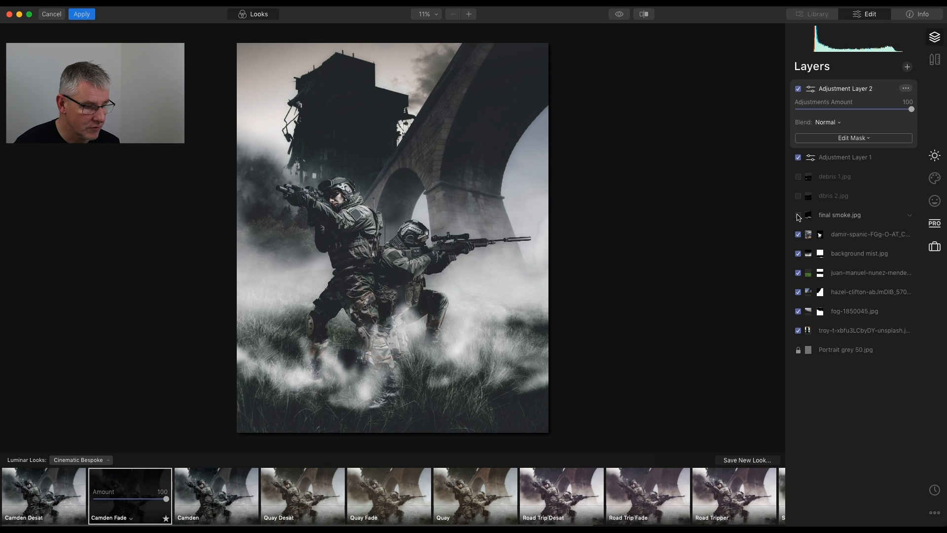
pyautogui.click(798, 215)
pyautogui.click(798, 196)
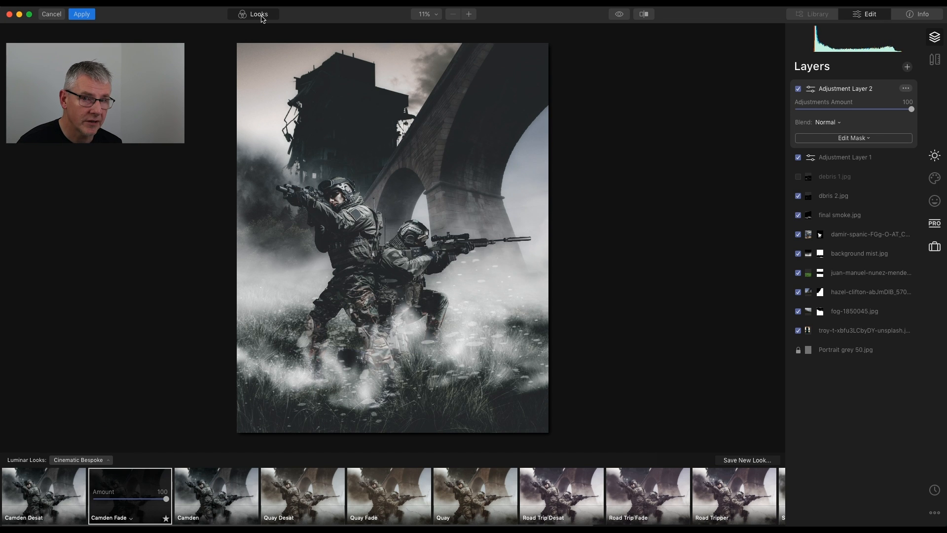
pyautogui.click(262, 18)
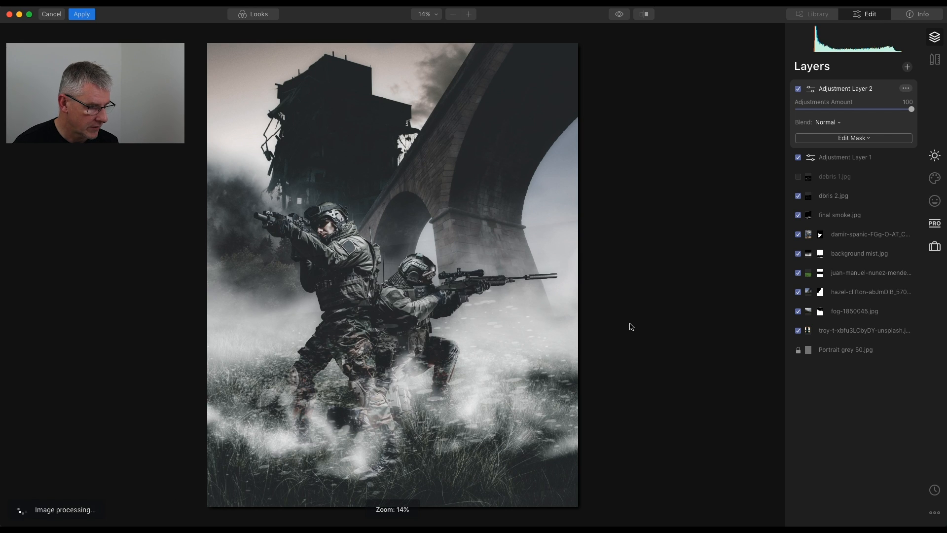
pyautogui.click(798, 196)
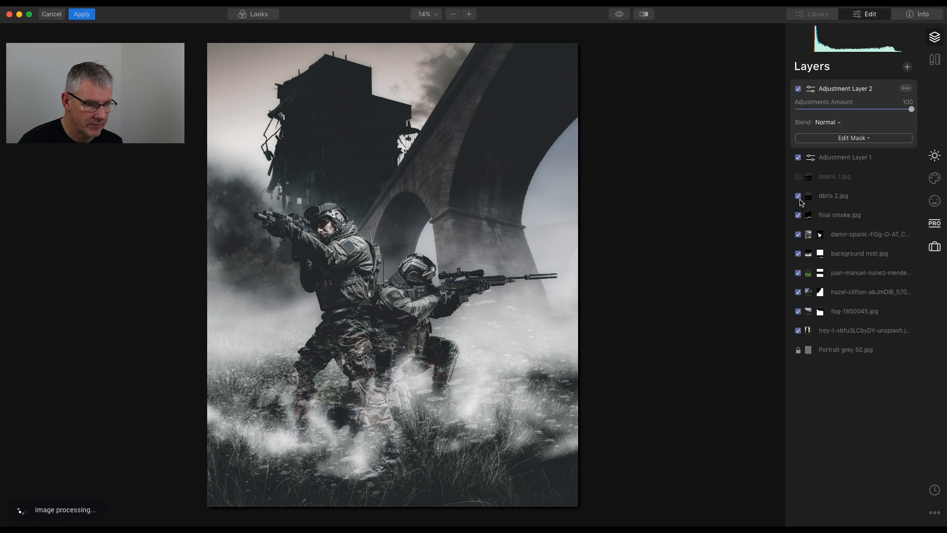
pyautogui.click(798, 215)
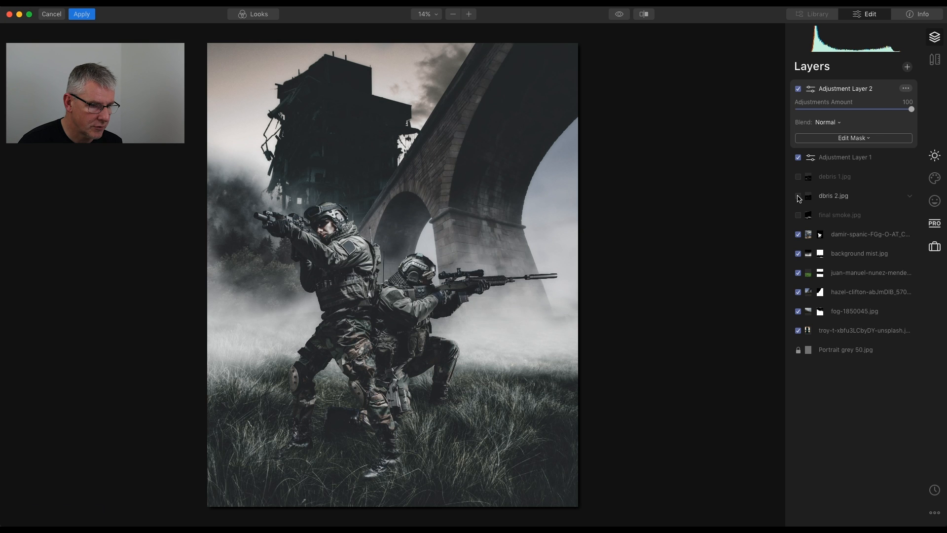
pyautogui.click(798, 196)
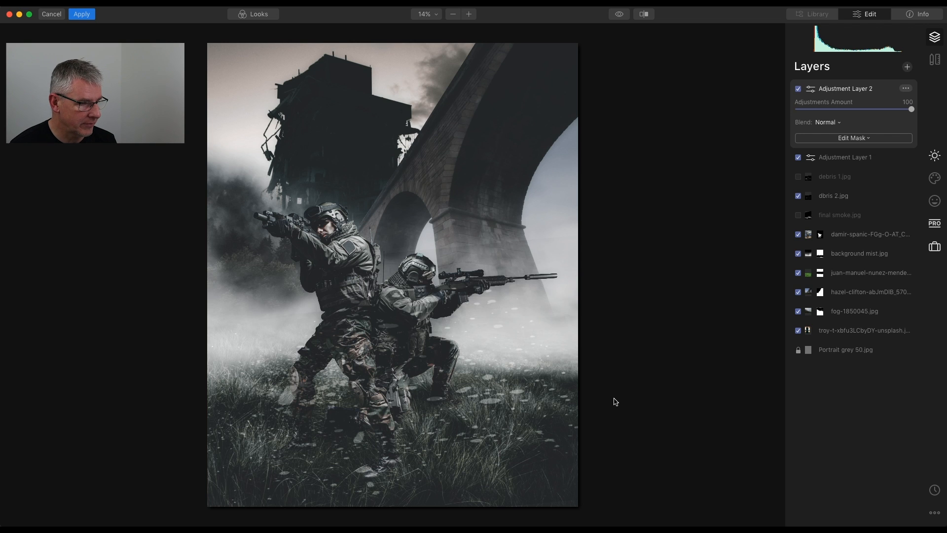
# Set the dbris 2.jpg layer's opacity to 50 and erase its debris across the soldiers and viaduct with a size 142 mask brush.
pyautogui.click(842, 199)
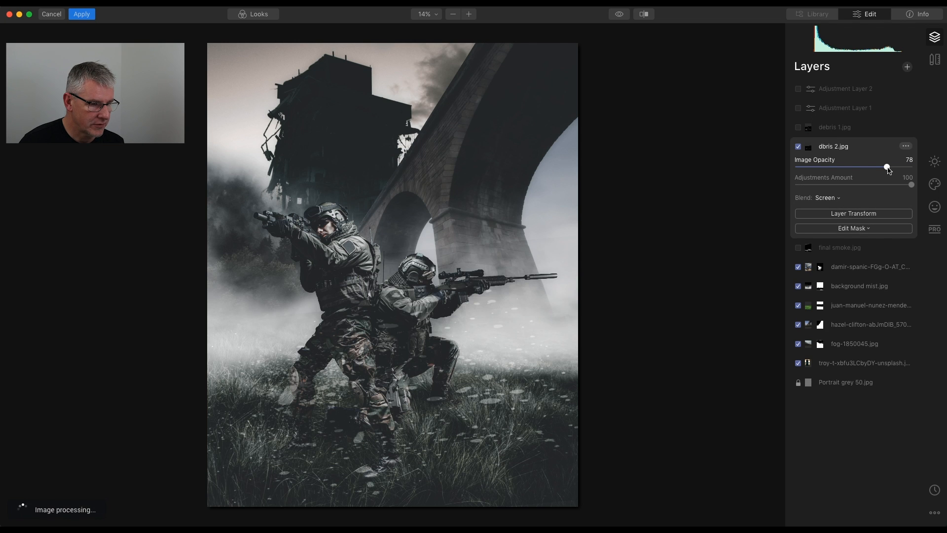
pyautogui.moveTo(888, 169); pyautogui.dragTo(854, 167)
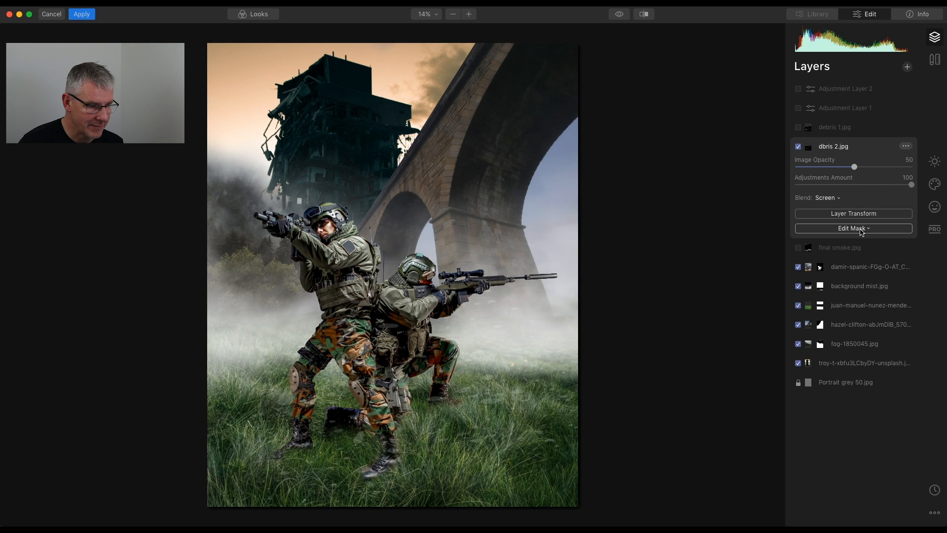
pyautogui.click(861, 228)
pyautogui.click(822, 238)
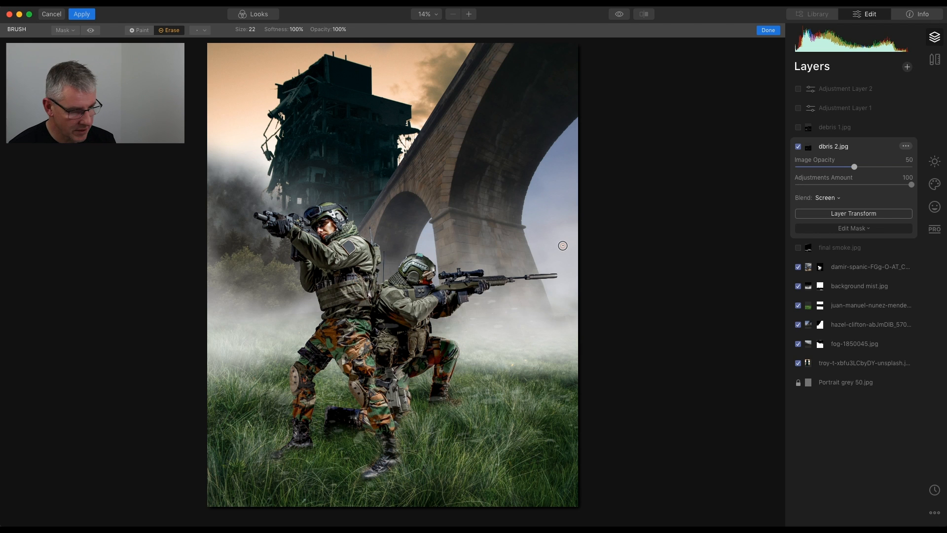
pyautogui.press(']')
pyautogui.press(']')
pyautogui.press(']')
pyautogui.press(']')
pyautogui.press(']')
pyautogui.press(']')
pyautogui.press(']')
pyautogui.press(']')
pyautogui.press(']')
pyautogui.press(']')
pyautogui.press(']')
pyautogui.press(']')
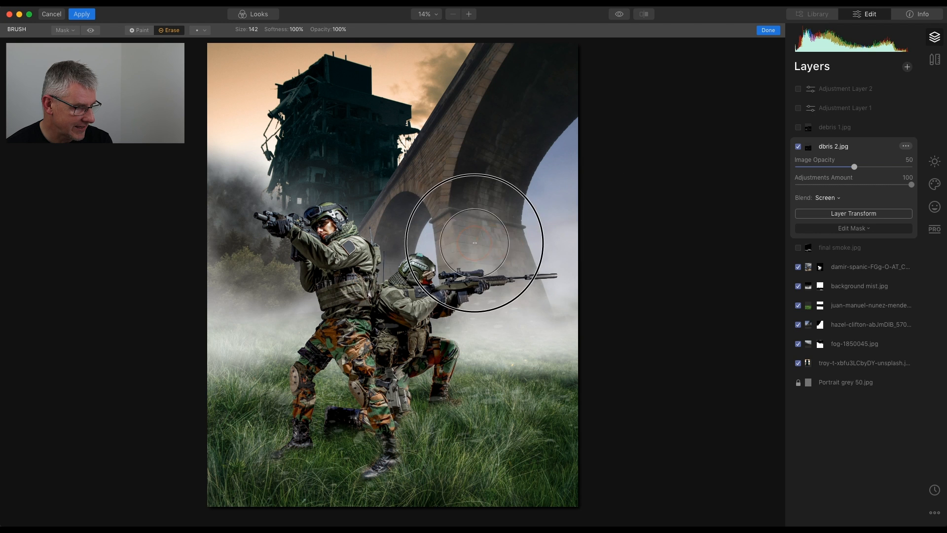
pyautogui.moveTo(249, 244)
pyautogui.mouseDown()
pyautogui.moveTo(222, 256)
pyautogui.moveTo(266, 272)
pyautogui.moveTo(301, 245)
pyautogui.moveTo(383, 262)
pyautogui.moveTo(412, 226)
pyautogui.moveTo(514, 245)
pyautogui.moveTo(567, 217)
pyautogui.mouseUp()
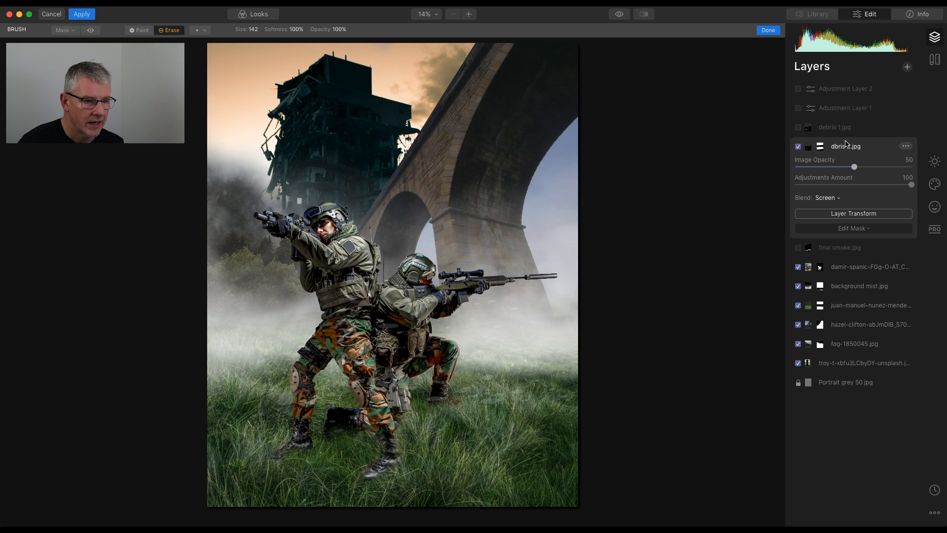
pyautogui.click(798, 89)
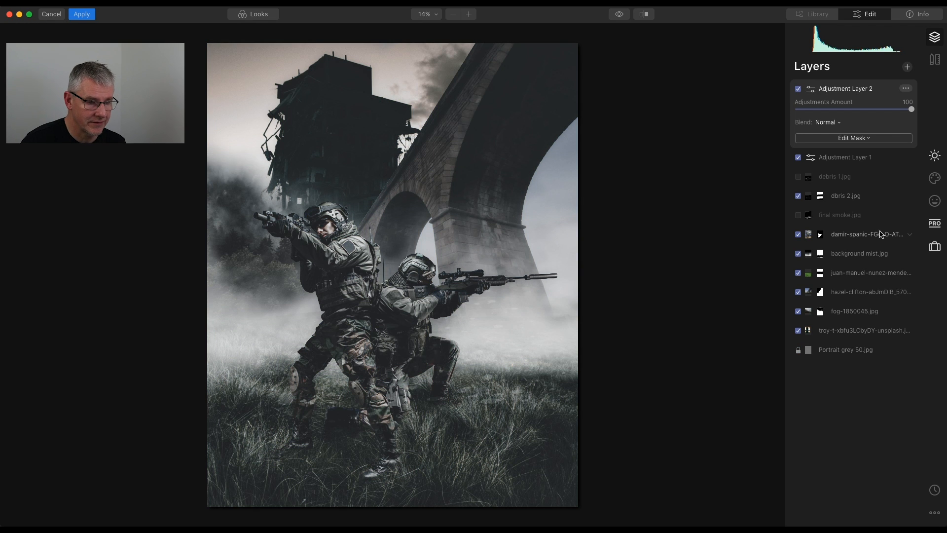
# Show the debris 1.jpg layer and erase its debris across the soldiers and viaduct with the size 142 mask brush.
pyautogui.click(799, 216)
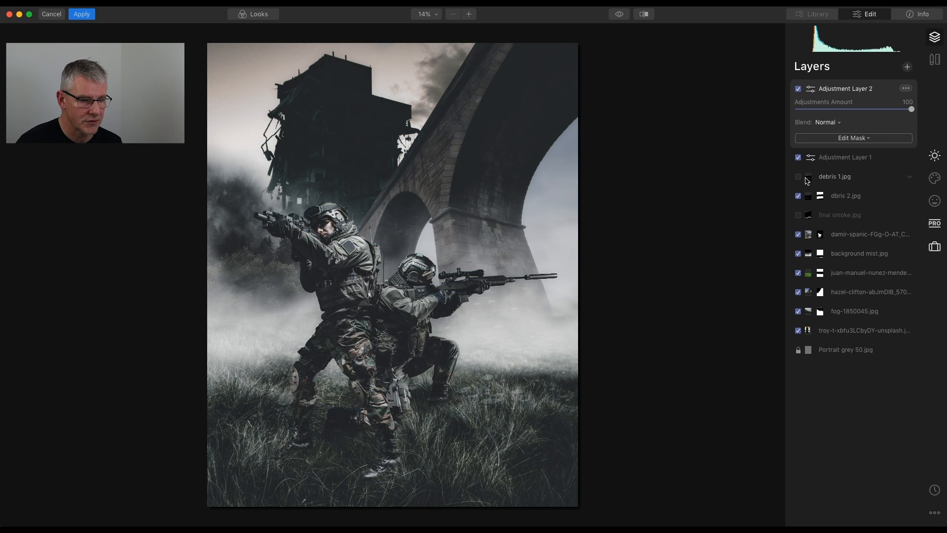
pyautogui.click(798, 176)
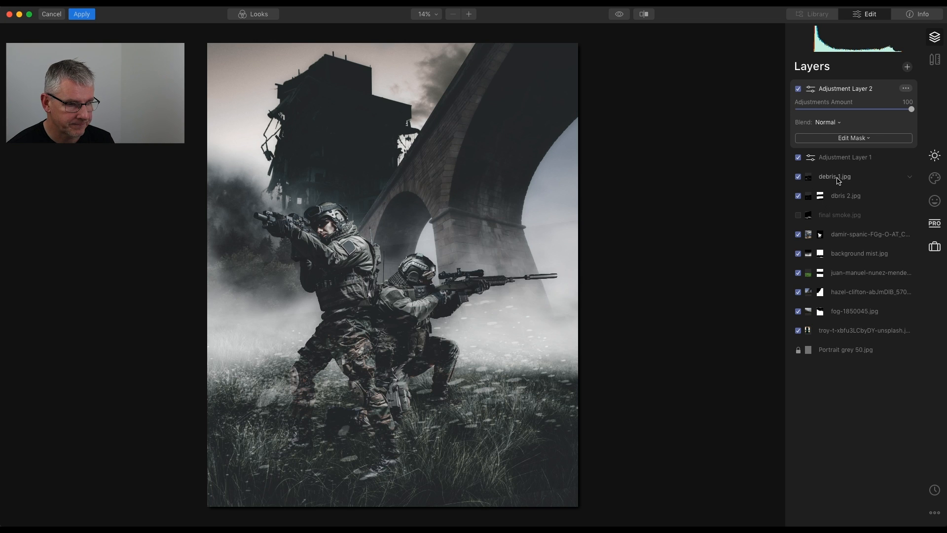
pyautogui.click(839, 181)
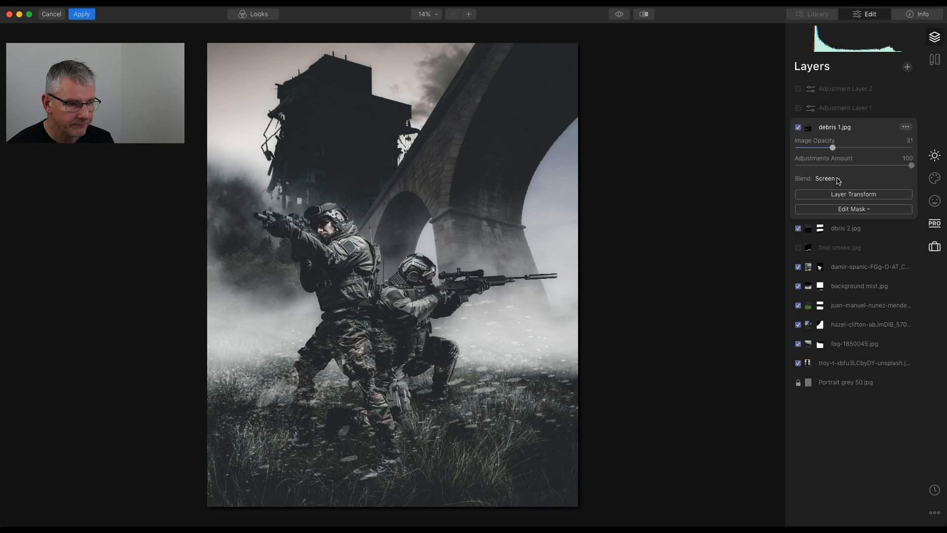
pyautogui.click(859, 210)
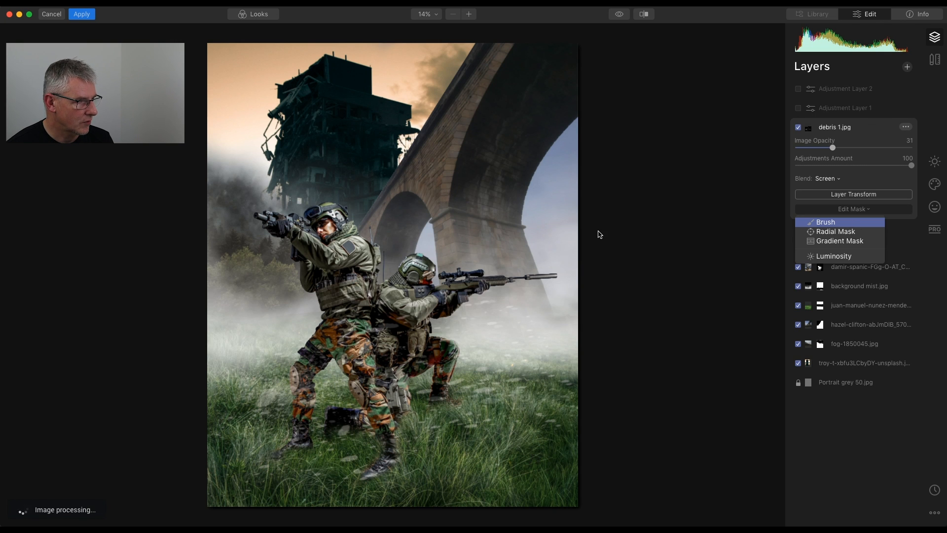
pyautogui.press('Return')
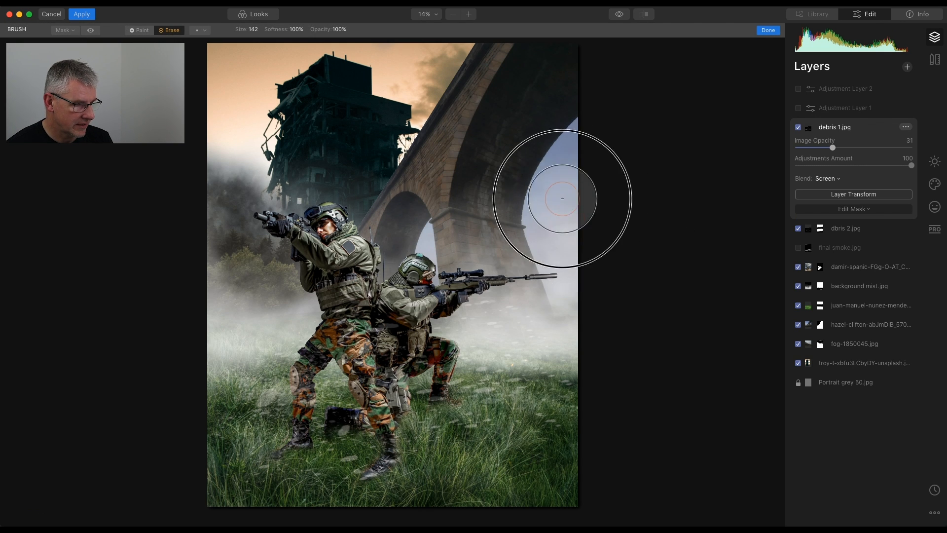
pyautogui.moveTo(415, 241)
pyautogui.mouseDown()
pyautogui.moveTo(237, 253)
pyautogui.moveTo(222, 306)
pyautogui.moveTo(221, 283)
pyautogui.moveTo(322, 253)
pyautogui.moveTo(452, 239)
pyautogui.moveTo(489, 248)
pyautogui.moveTo(597, 213)
pyautogui.mouseUp()
pyautogui.moveTo(572, 466)
pyautogui.mouseDown()
pyautogui.moveTo(562, 442)
pyautogui.moveTo(551, 458)
pyautogui.moveTo(463, 469)
pyautogui.moveTo(429, 488)
pyautogui.moveTo(394, 451)
pyautogui.moveTo(358, 493)
pyautogui.moveTo(336, 482)
pyautogui.moveTo(277, 493)
pyautogui.moveTo(225, 486)
pyautogui.moveTo(256, 498)
pyautogui.moveTo(412, 493)
pyautogui.moveTo(488, 456)
pyautogui.moveTo(559, 441)
pyautogui.moveTo(601, 487)
pyautogui.moveTo(495, 481)
pyautogui.moveTo(582, 494)
pyautogui.mouseUp()
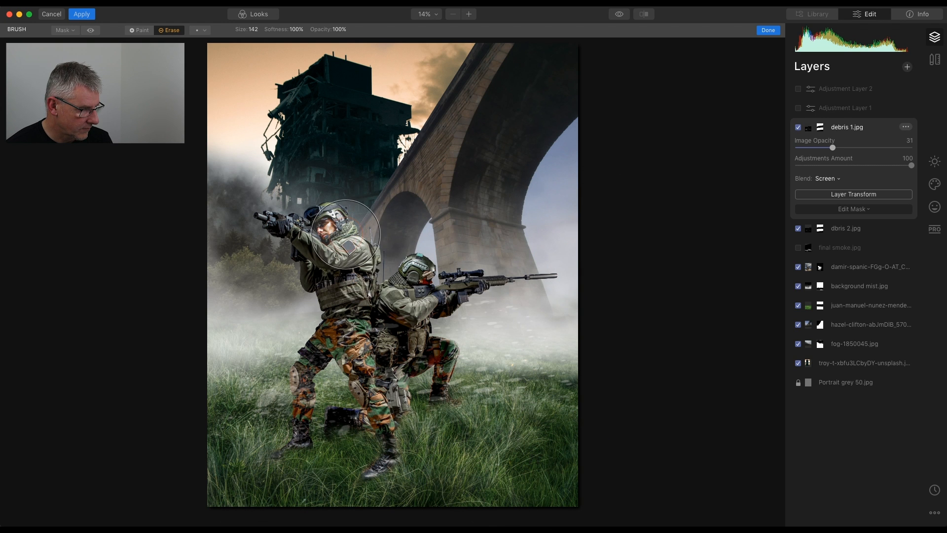
pyautogui.moveTo(345, 234); pyautogui.dragTo(222, 232)
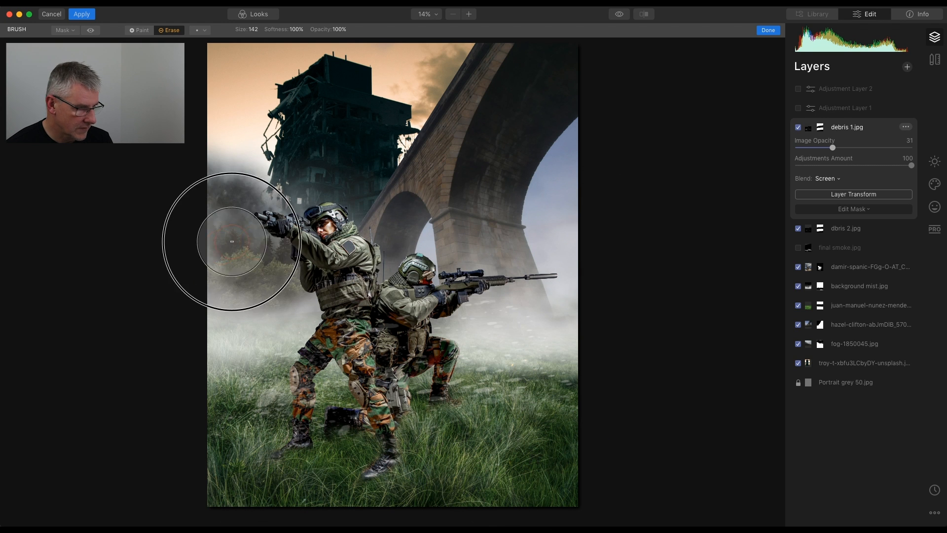
pyautogui.click(799, 90)
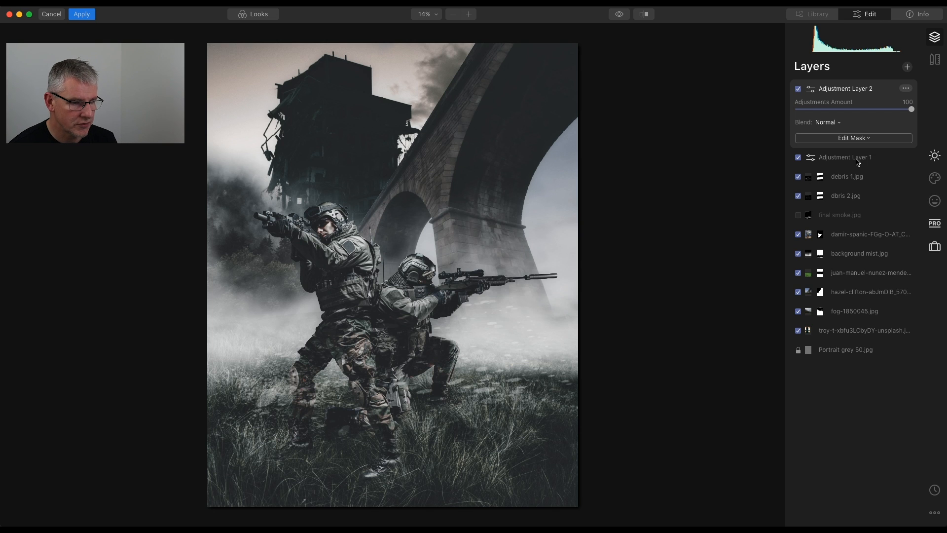
# Show the final smoke.jpg layer, lower its image opacity to 43, and return to the second adjustment layer with the grading visible.
pyautogui.click(799, 215)
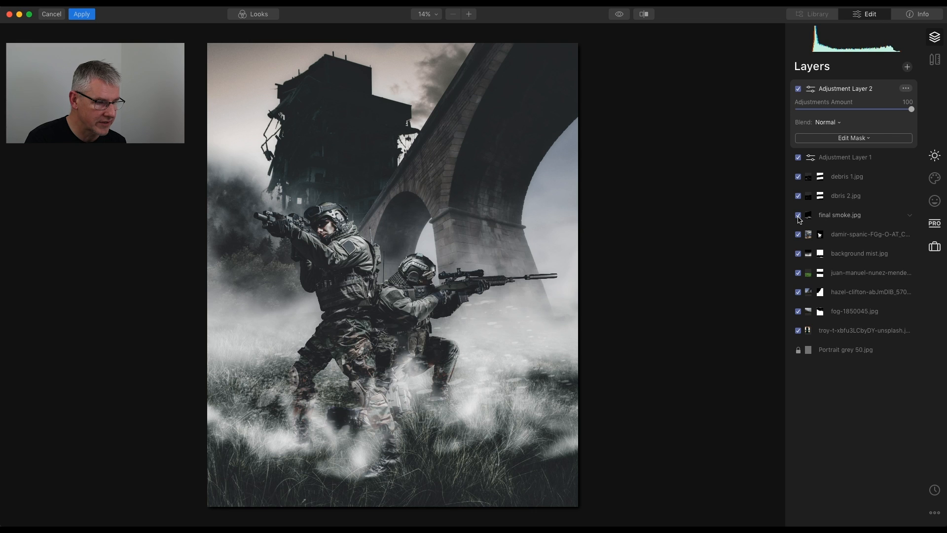
pyautogui.click(851, 219)
pyautogui.moveTo(909, 186); pyautogui.dragTo(847, 187)
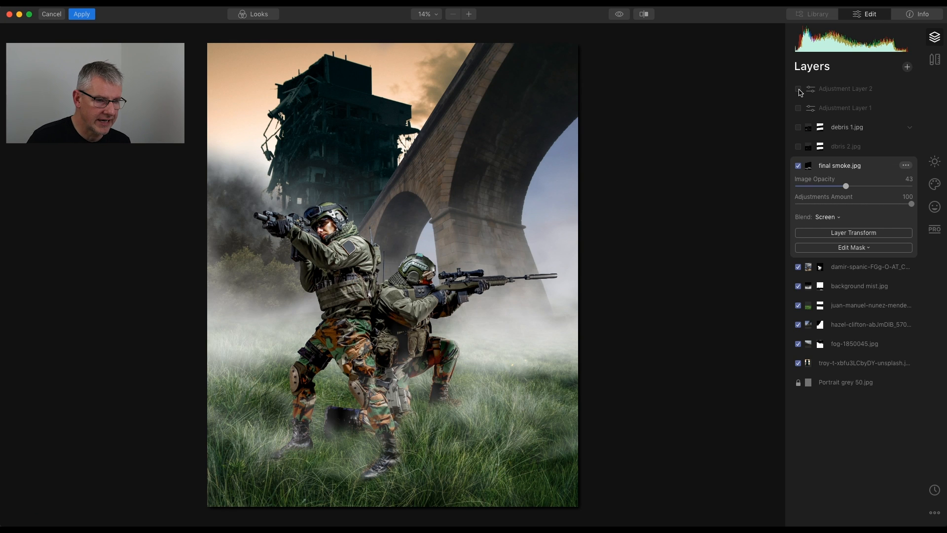
pyautogui.click(799, 90)
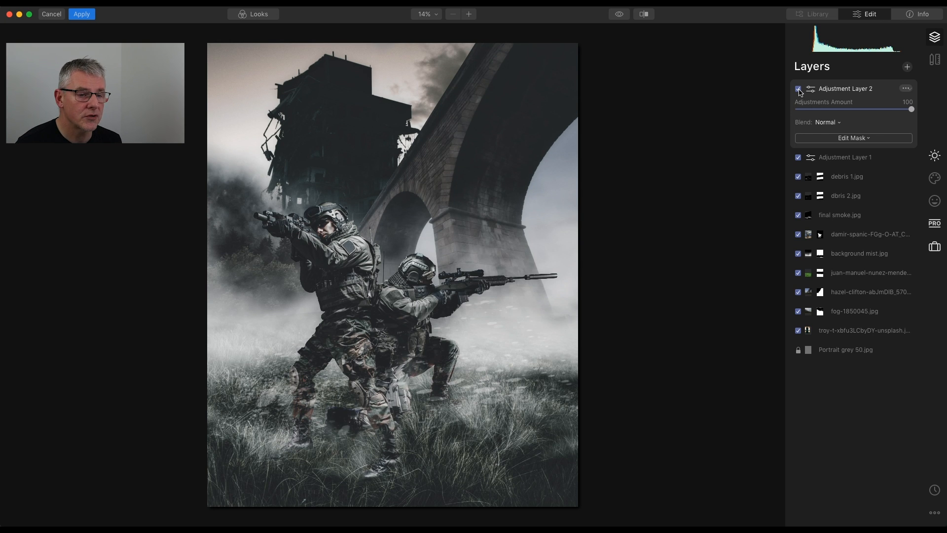
# Add a third adjustment layer with the Camden look from the Cinematic Bespoke collection and apply all edits.
pyautogui.click(908, 67)
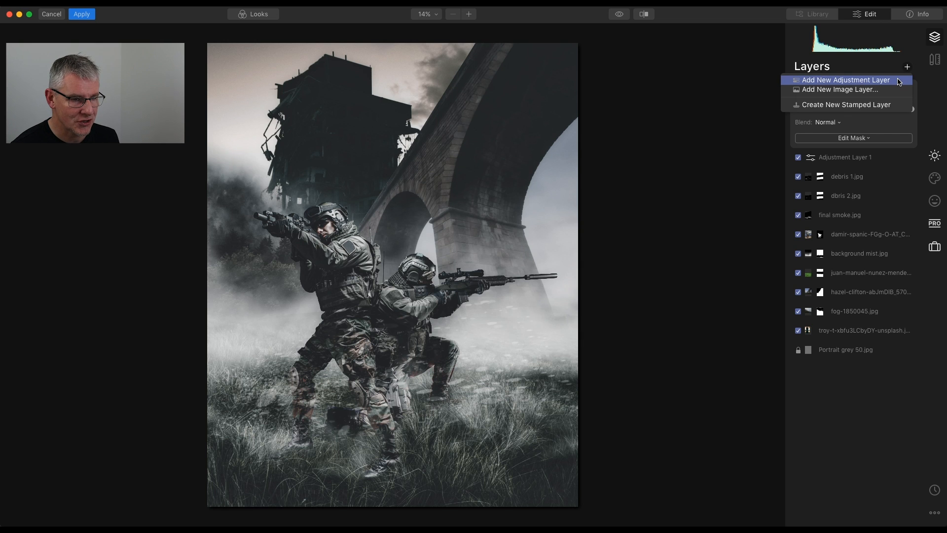
pyautogui.click(899, 81)
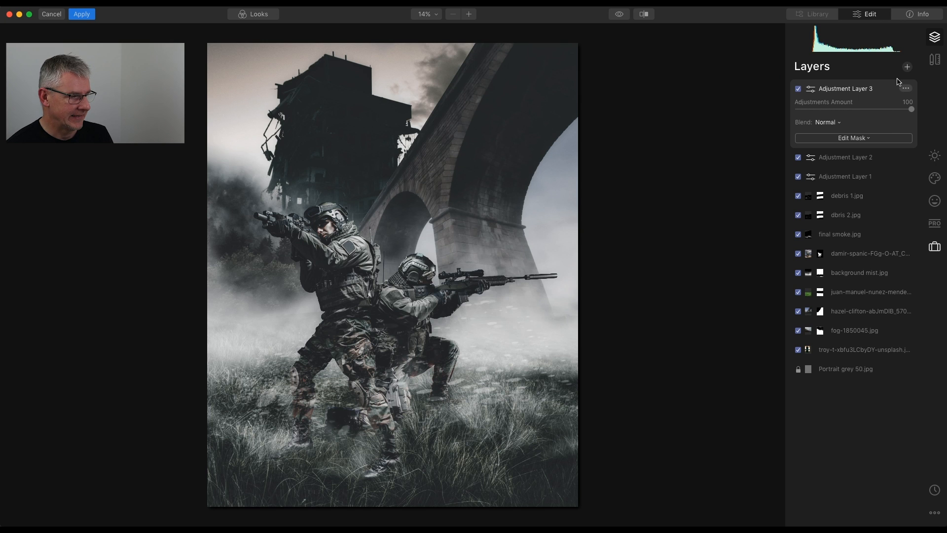
pyautogui.click(264, 15)
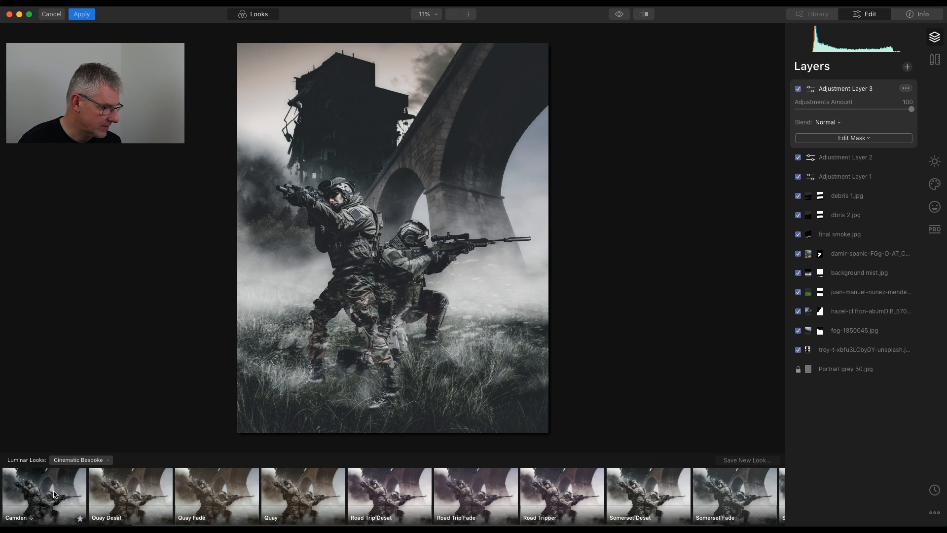
pyautogui.click(54, 494)
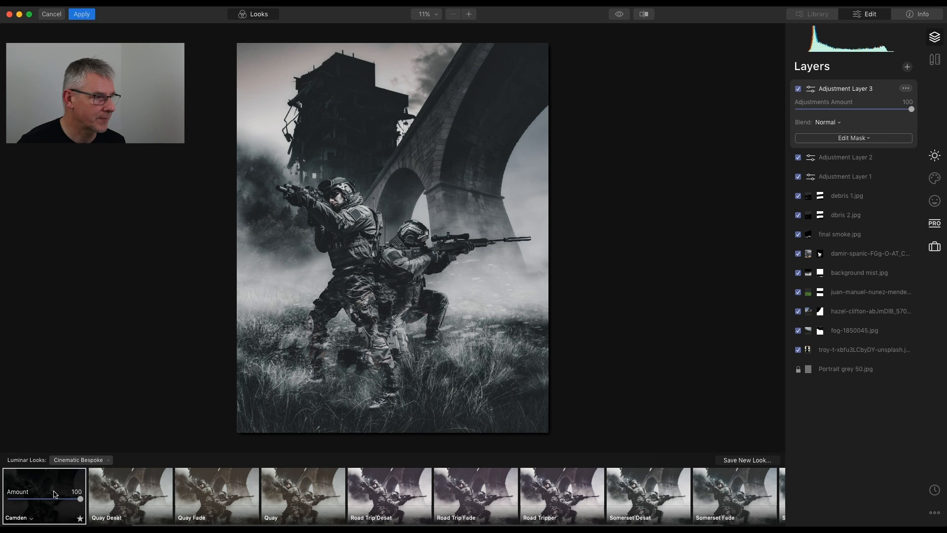
pyautogui.click(82, 14)
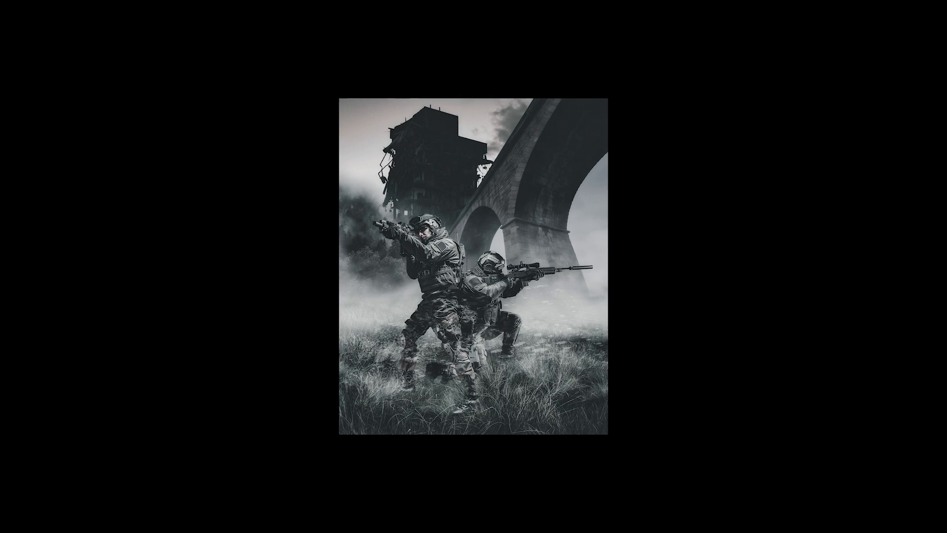